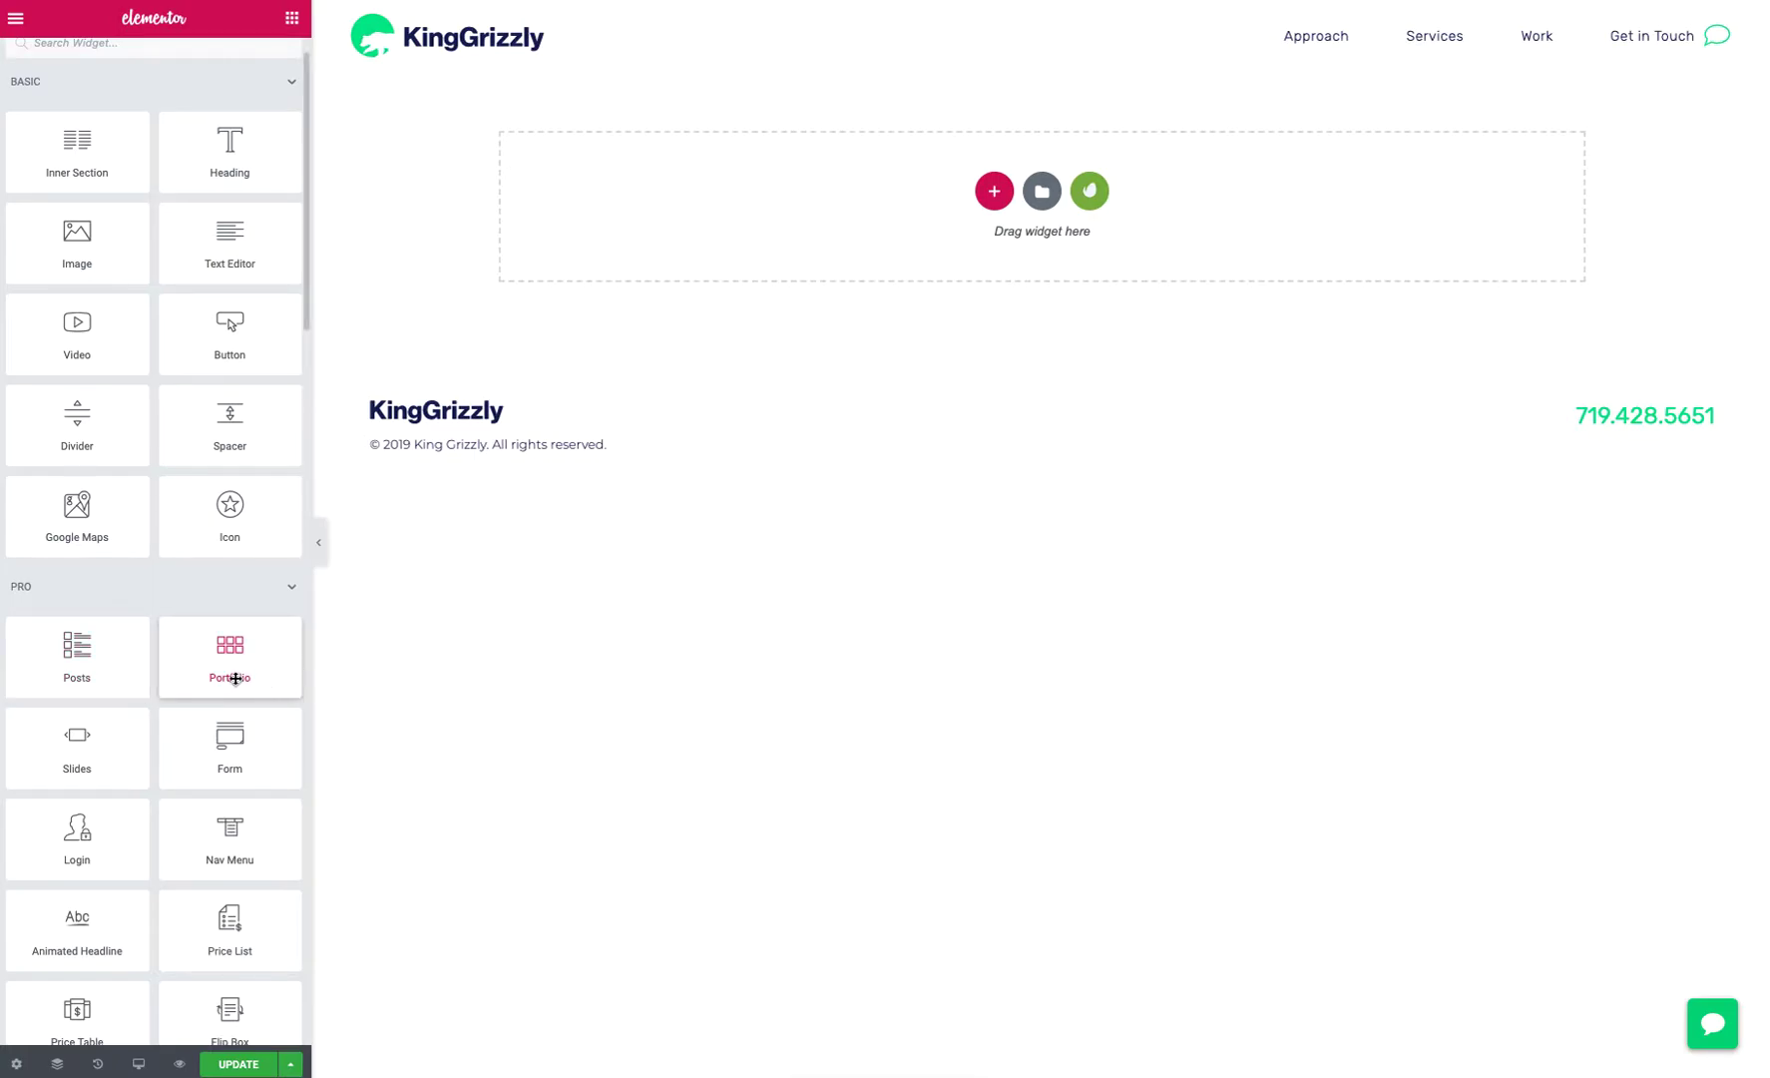
Drop the Portfolio widget into the empty section's 'Drag widget here' area
drag(228, 679, 699, 268)
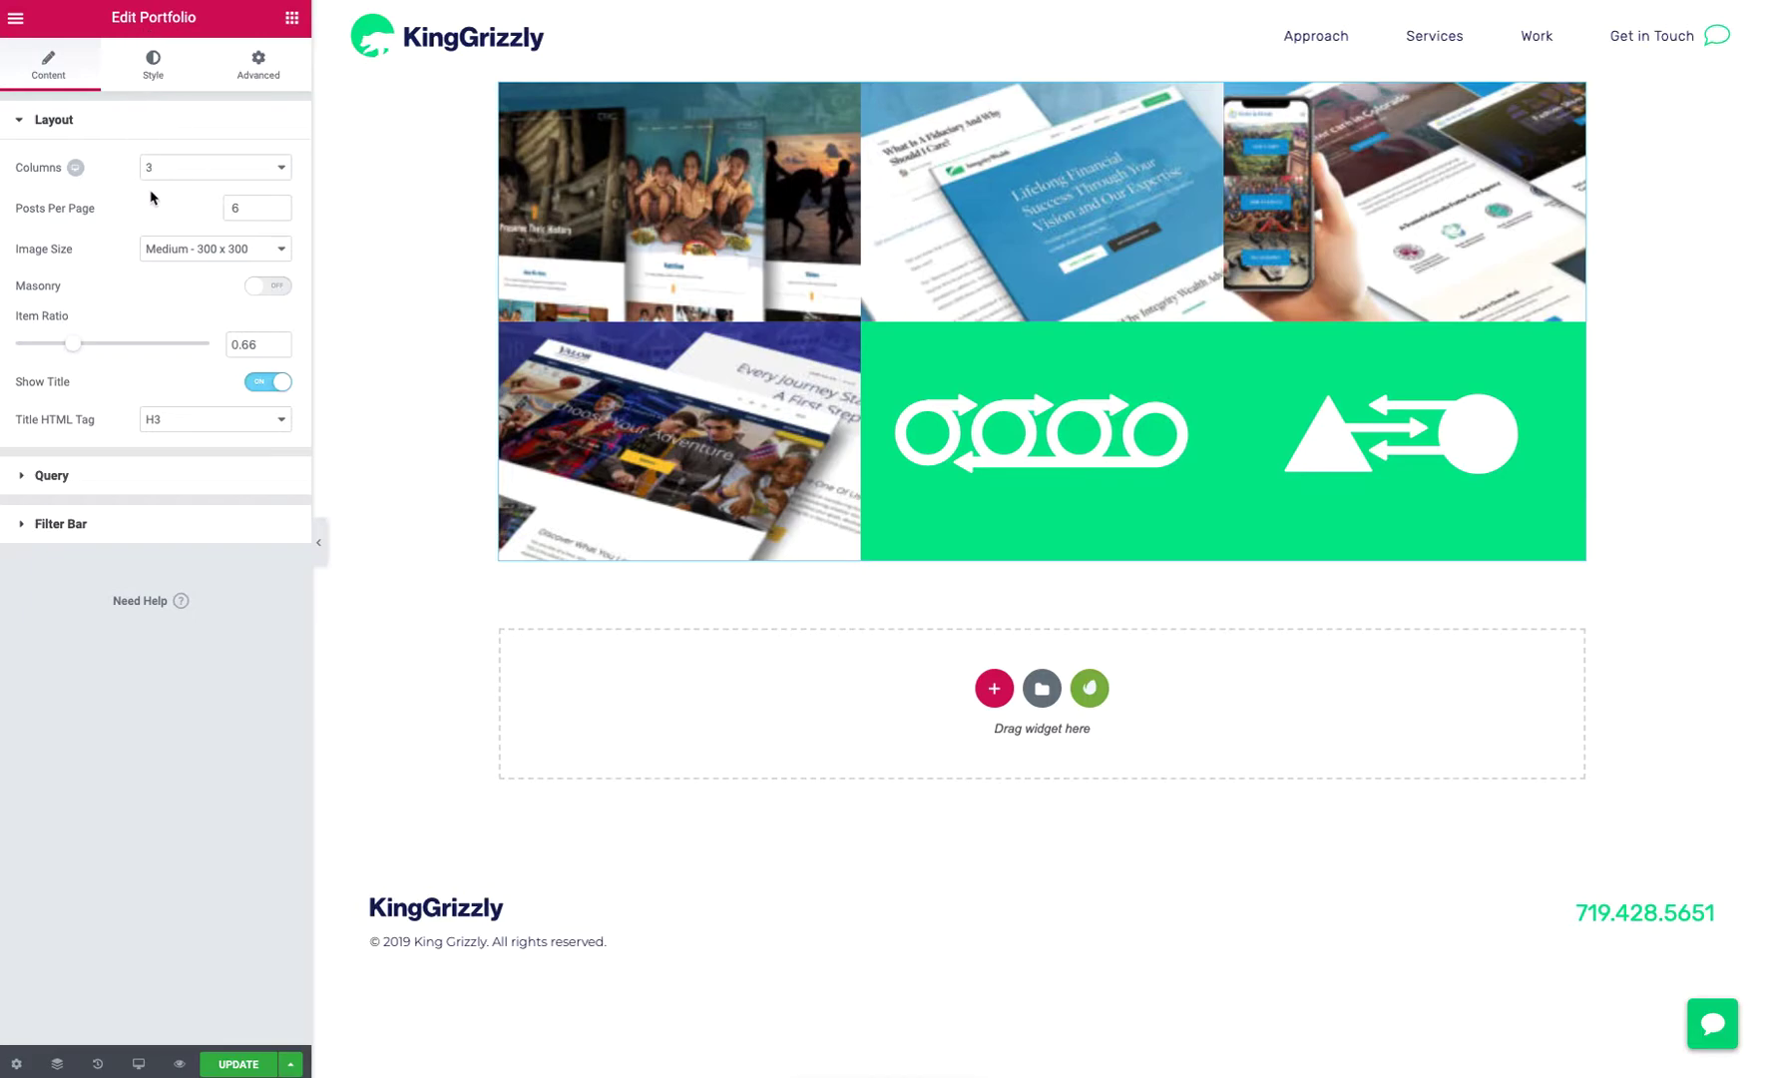
Set the portfolio Columns to 2, then reopen the column count list
click(227, 176)
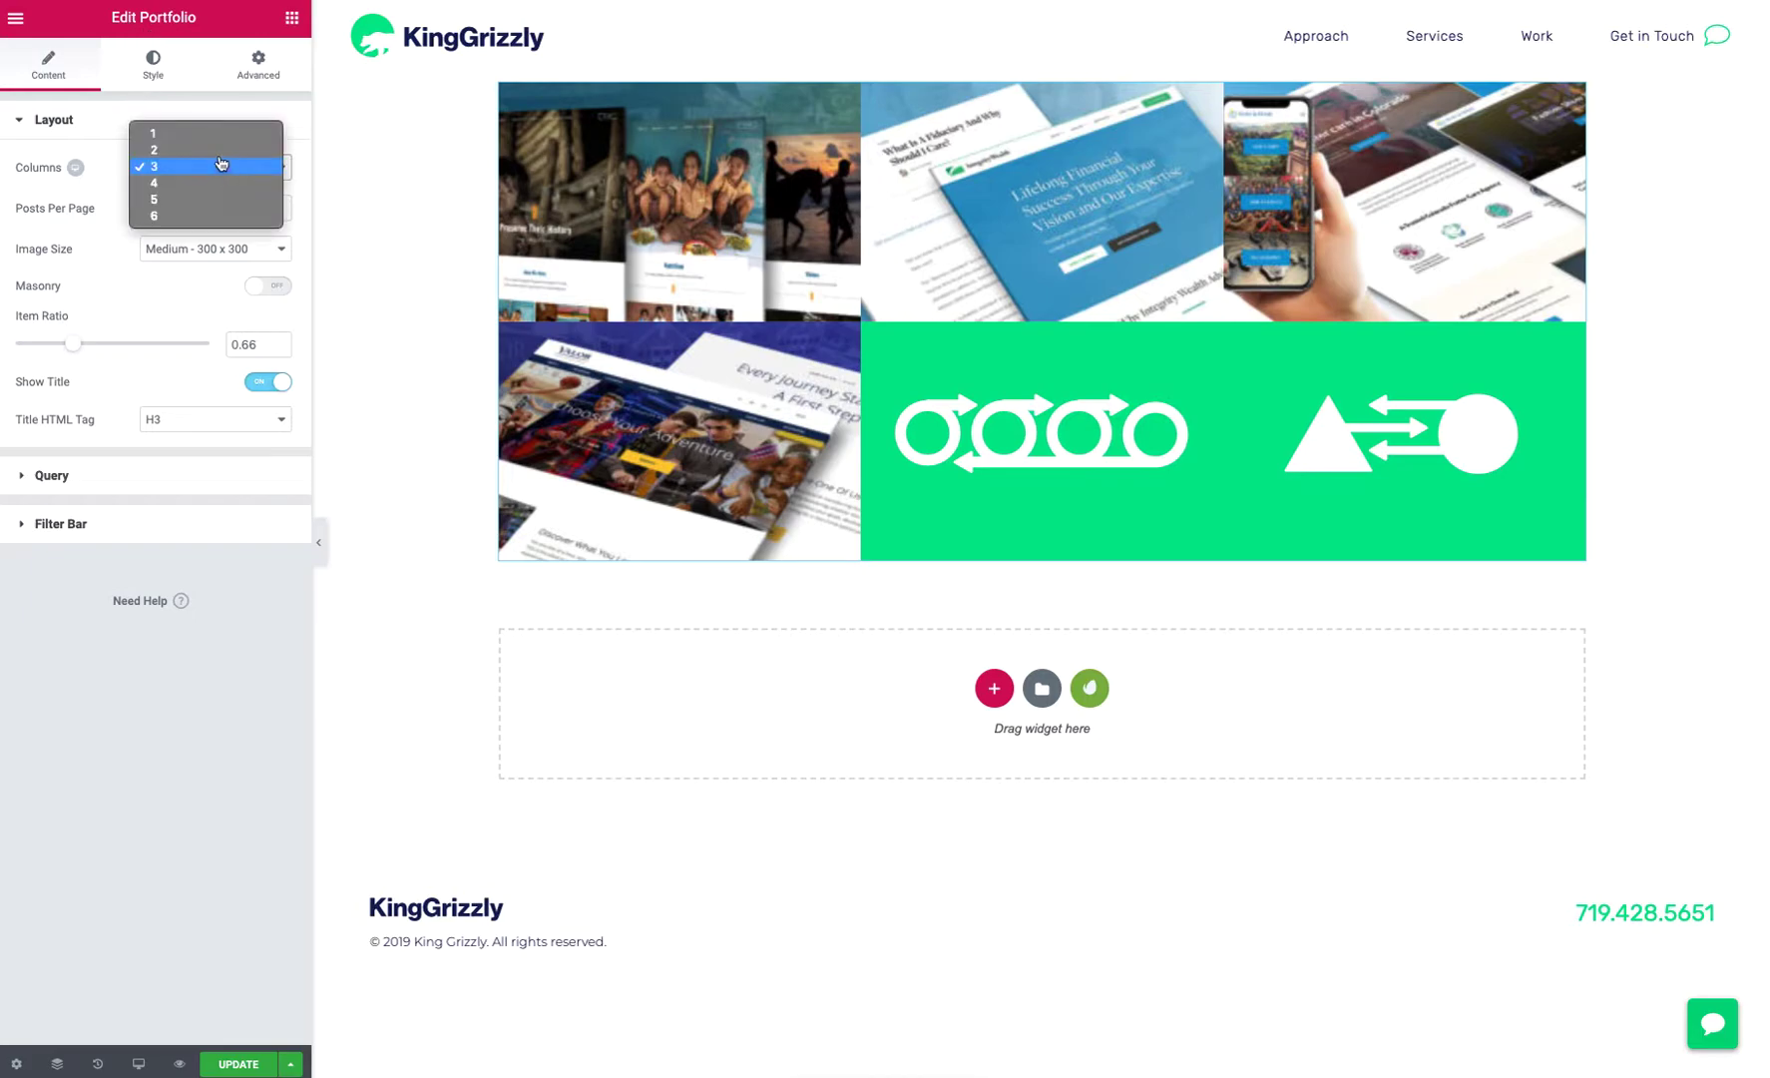
click(205, 149)
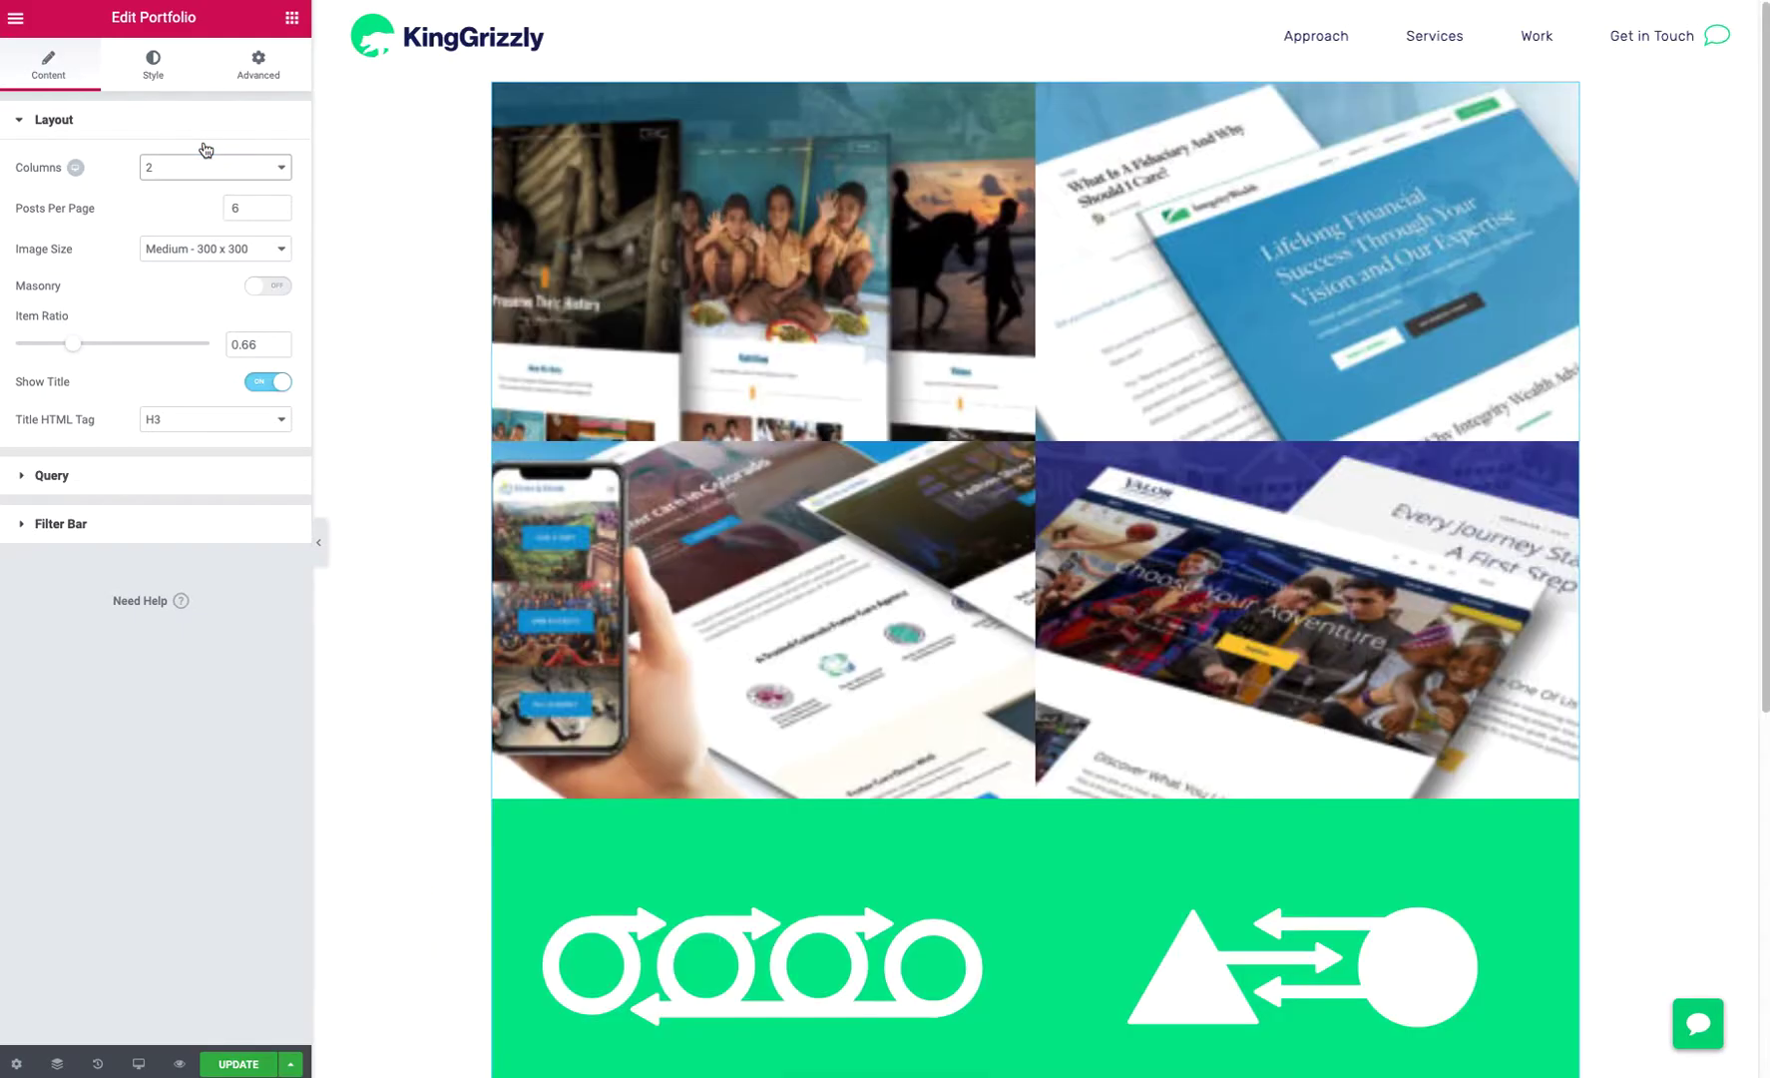
click(195, 167)
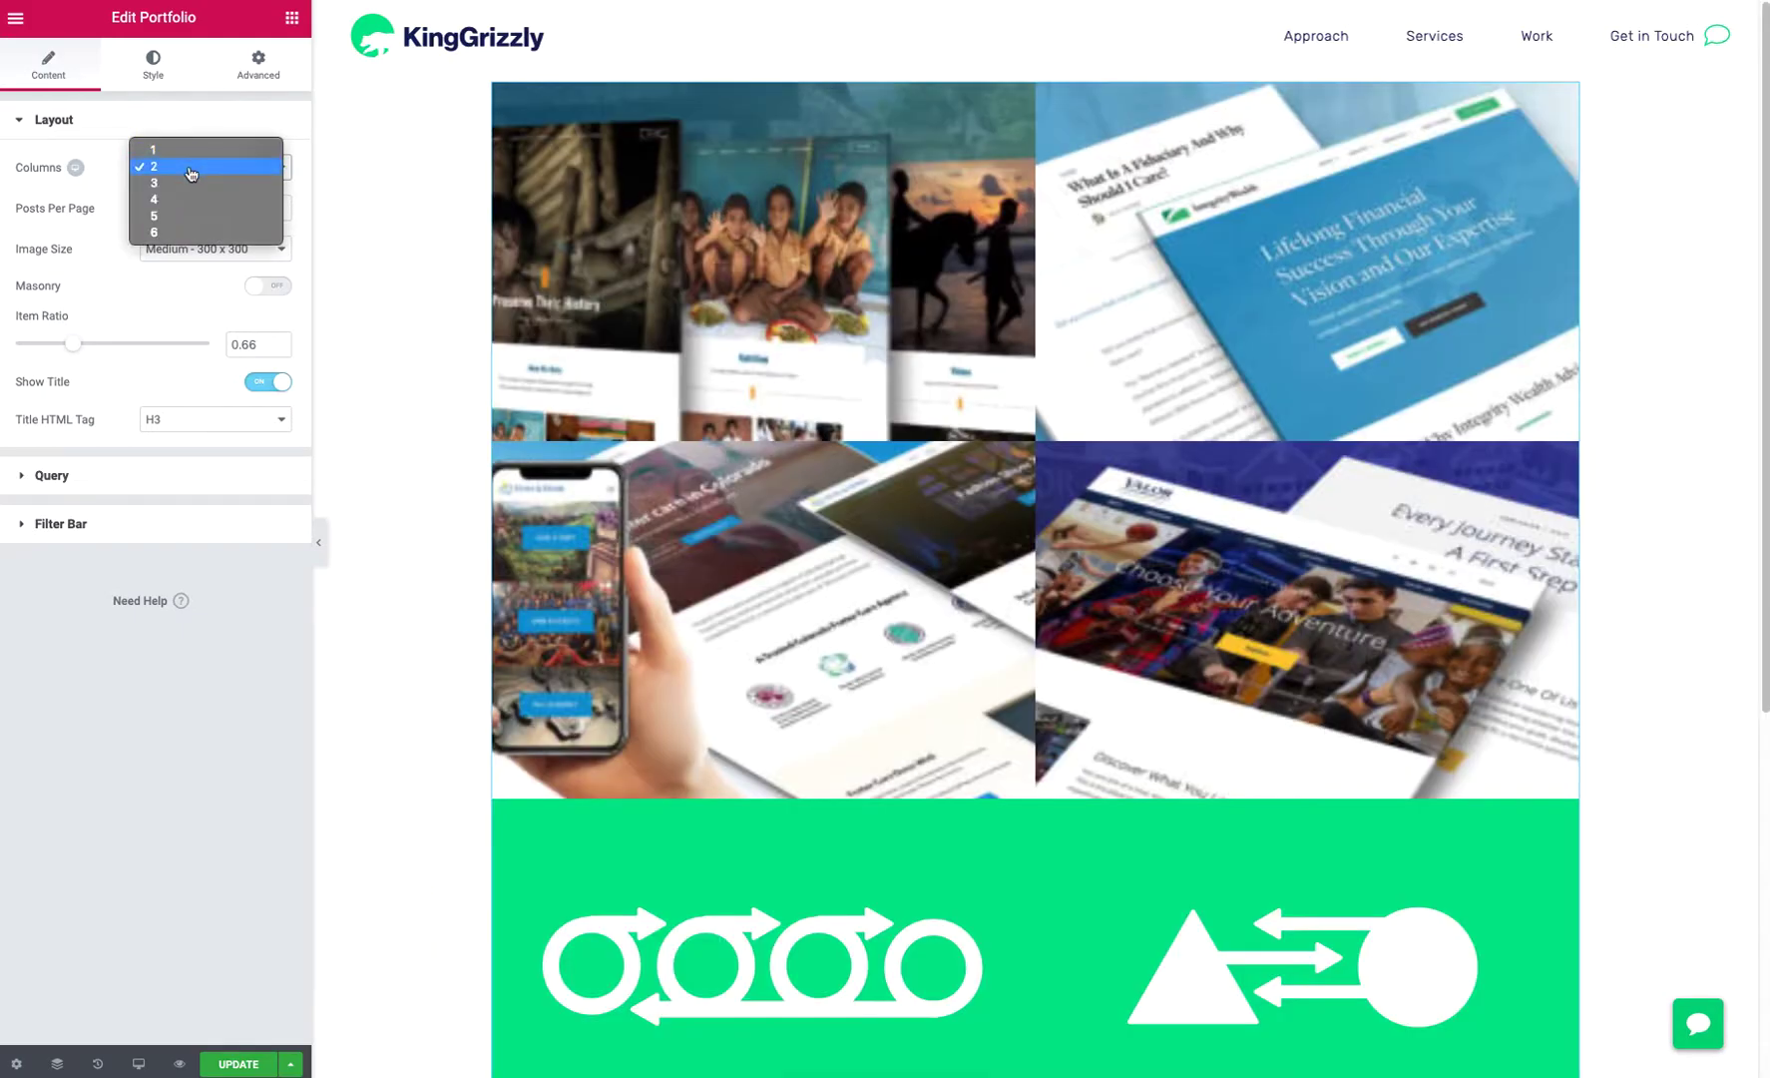
Return the portfolio to 3 columns and make its section Full Width
click(190, 184)
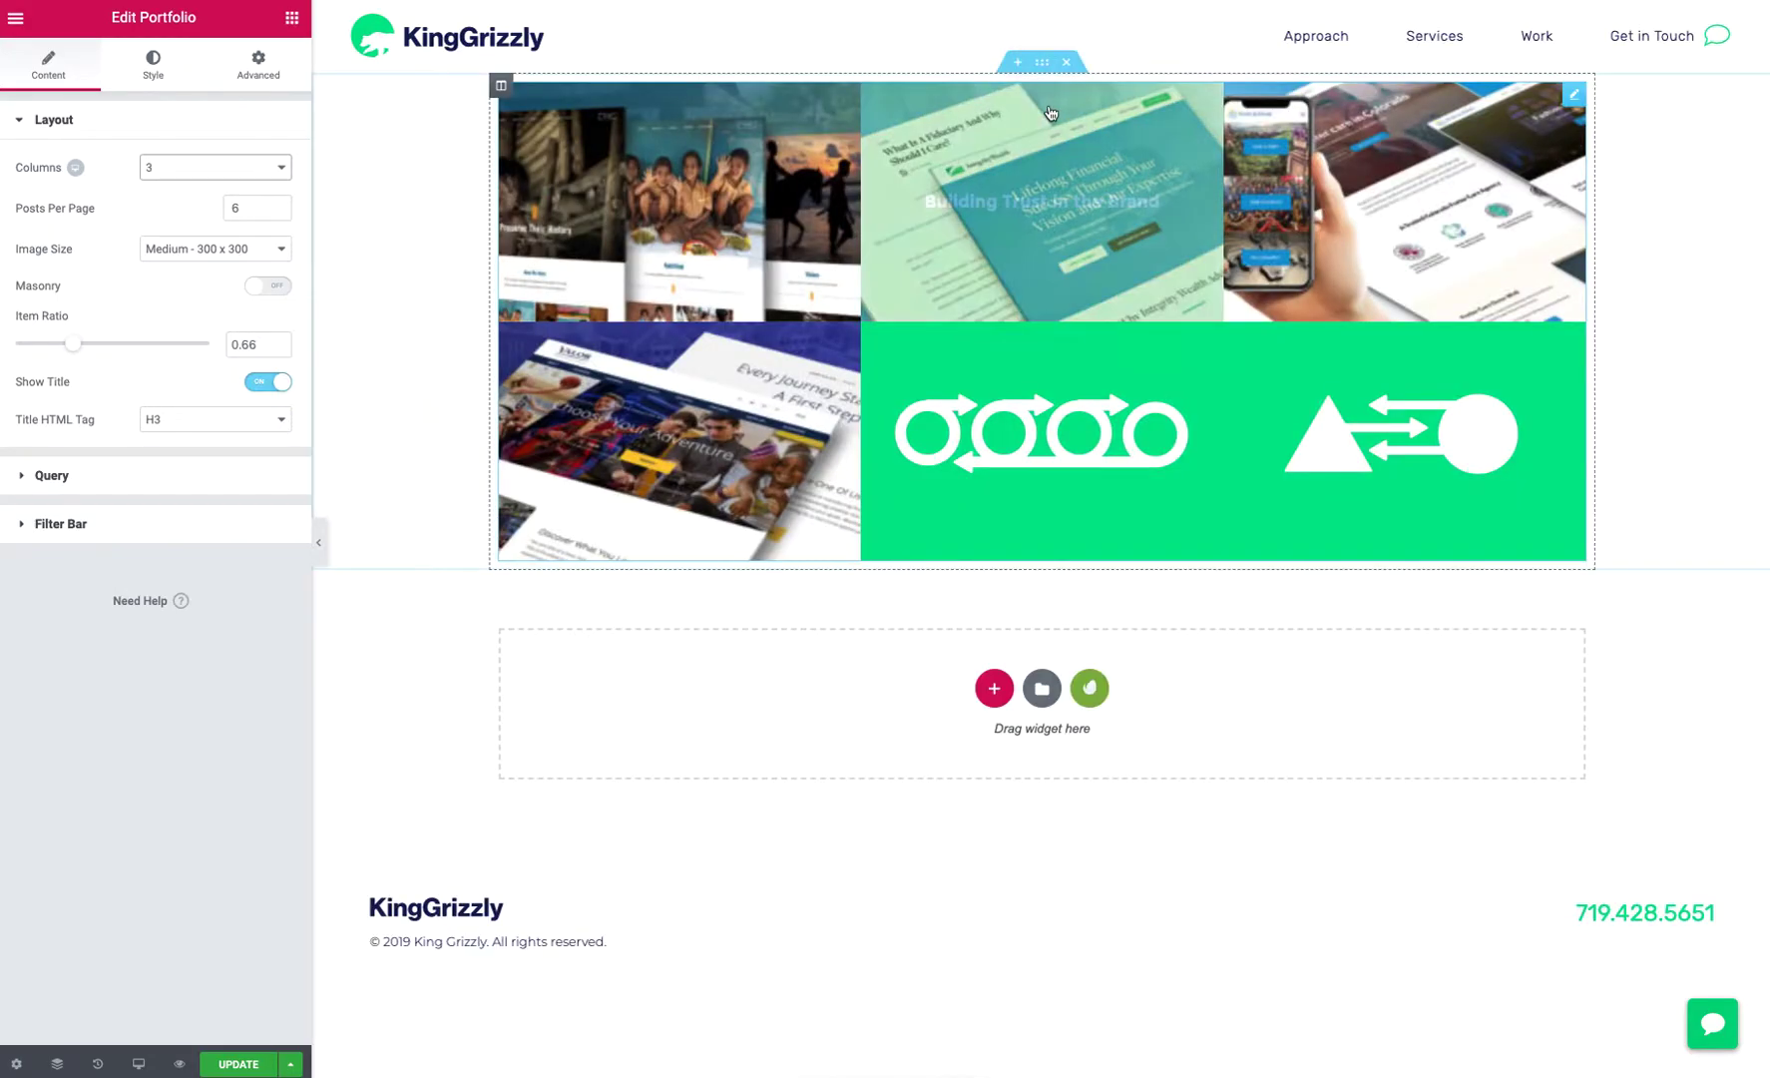
click(1042, 63)
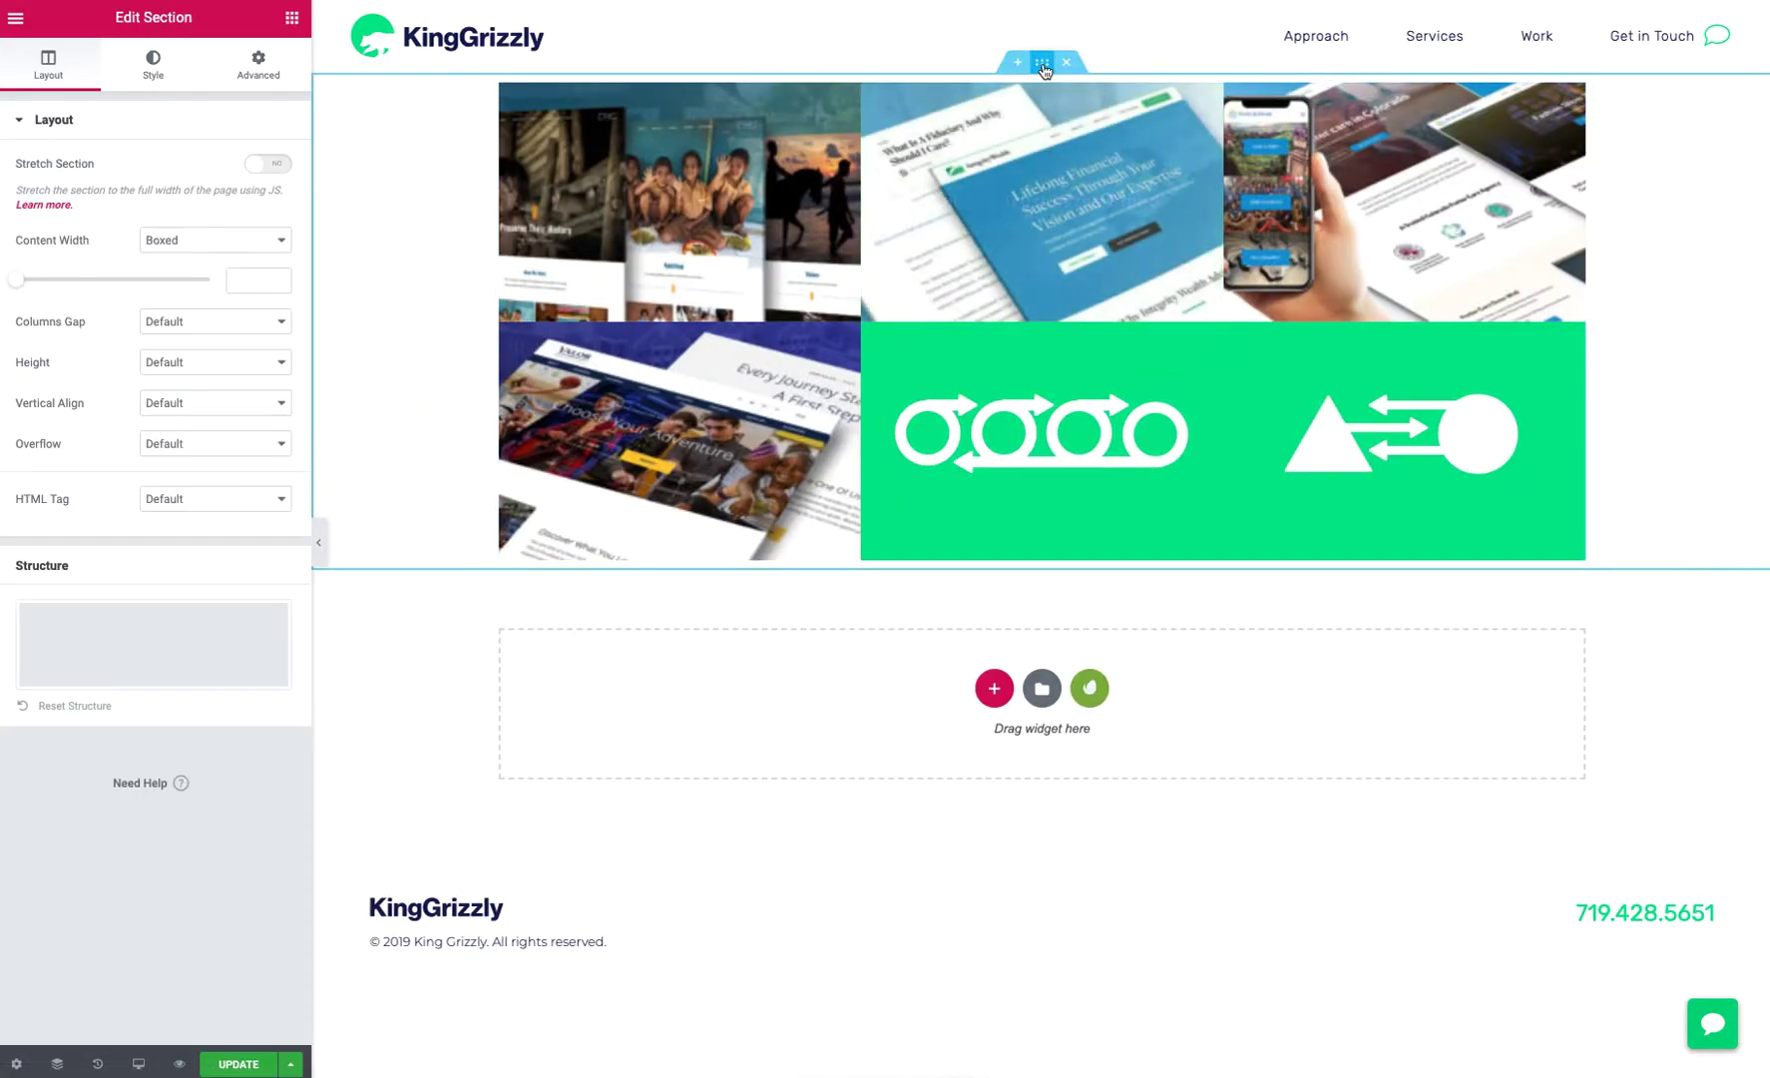
click(182, 250)
click(185, 258)
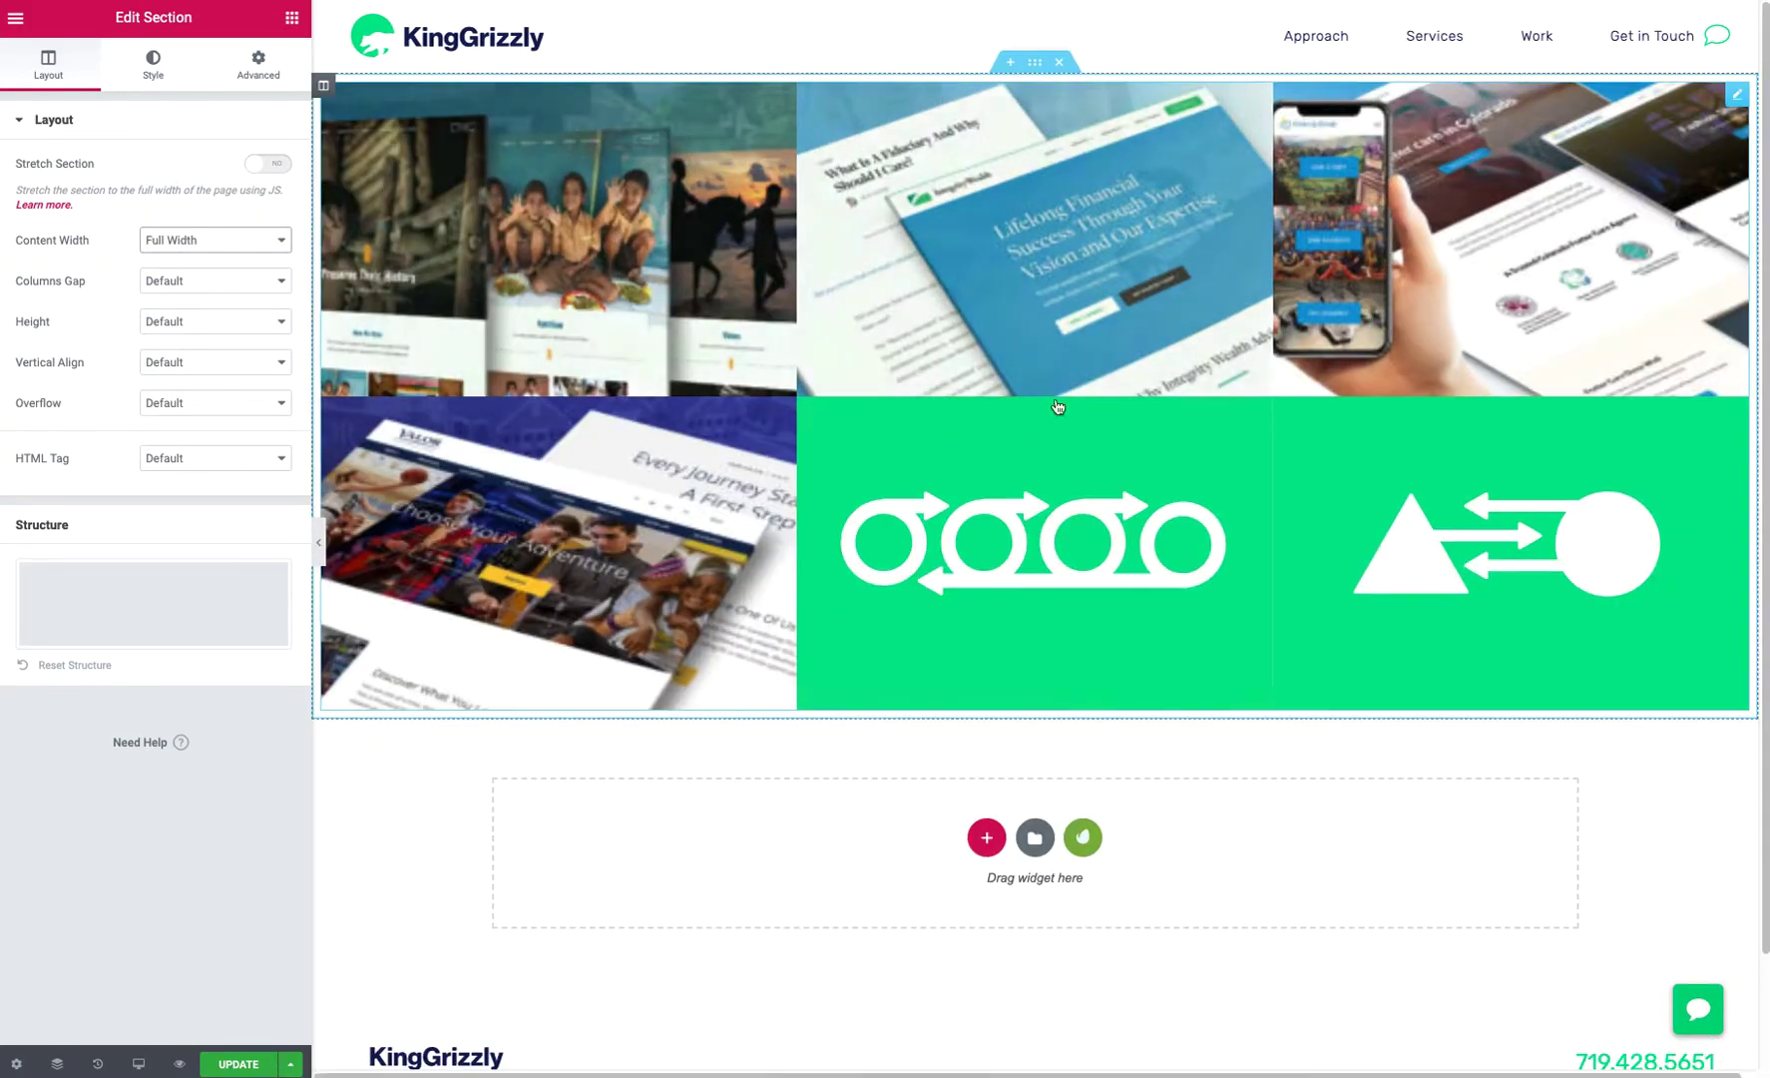
Set the portfolio Image Size to Large - 1024 x 1024
click(1733, 100)
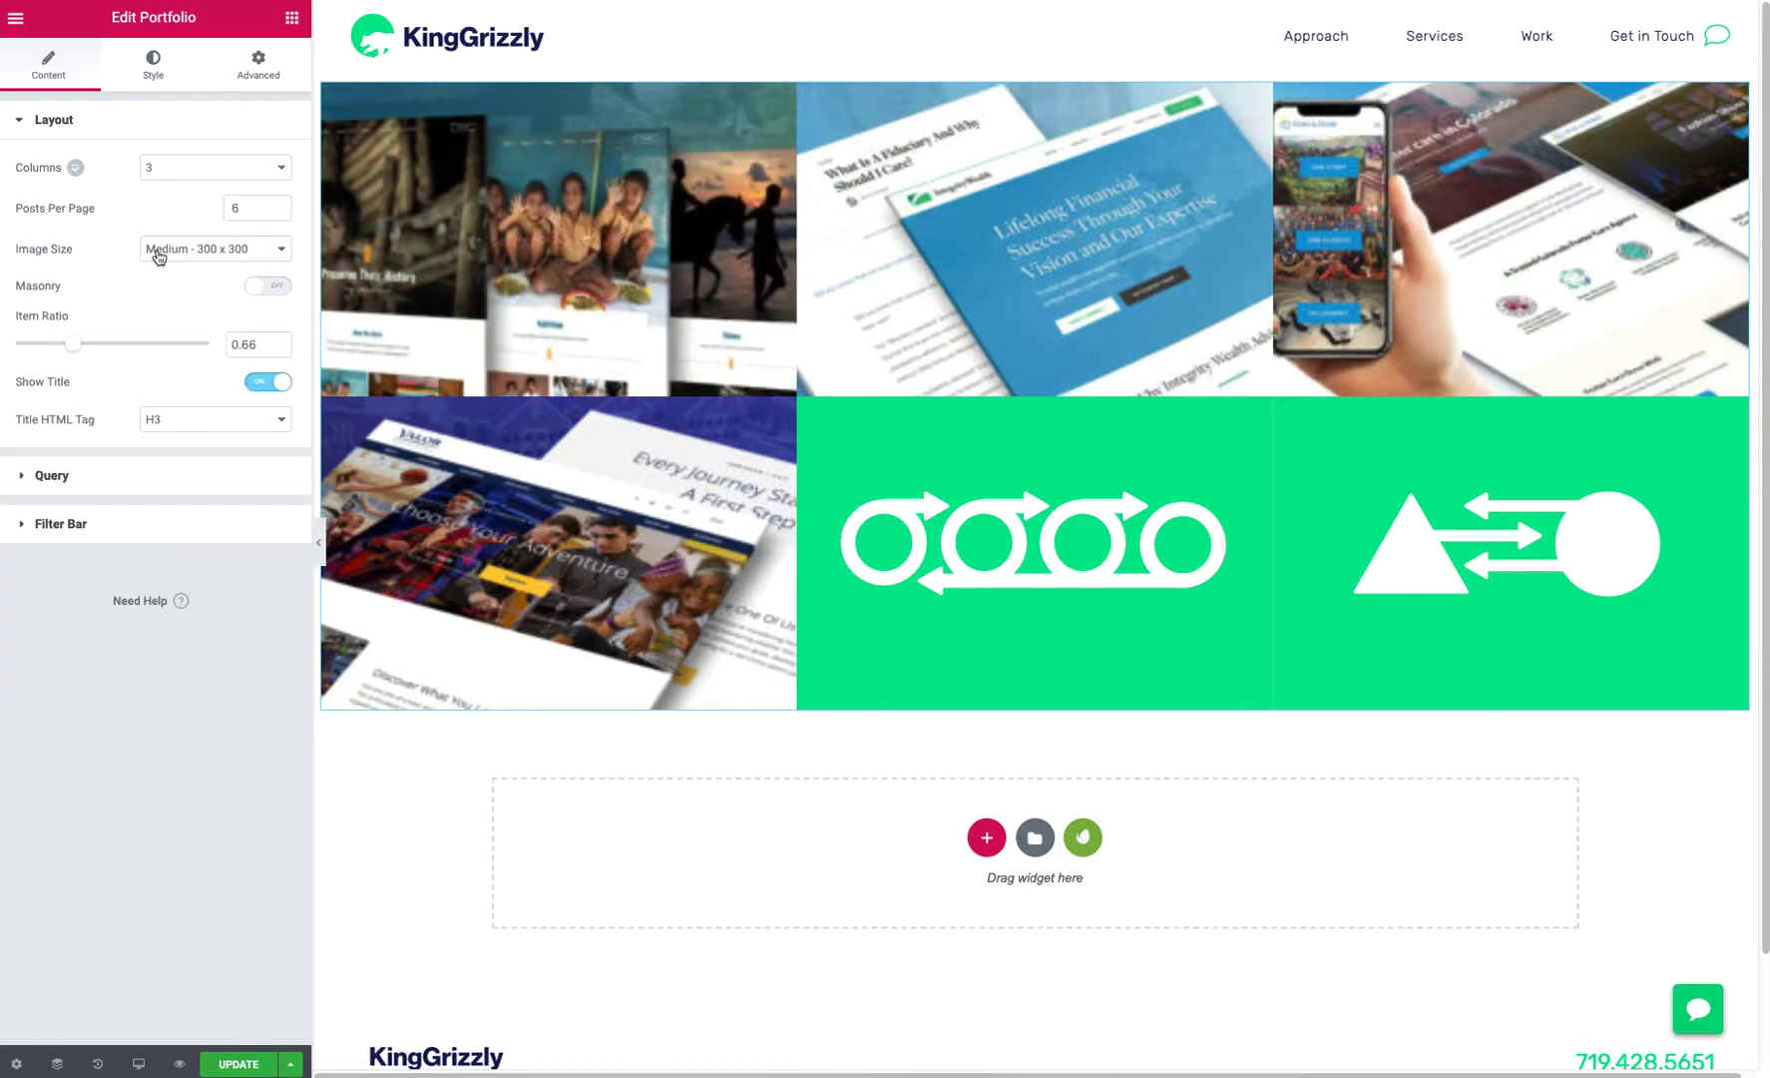
click(163, 251)
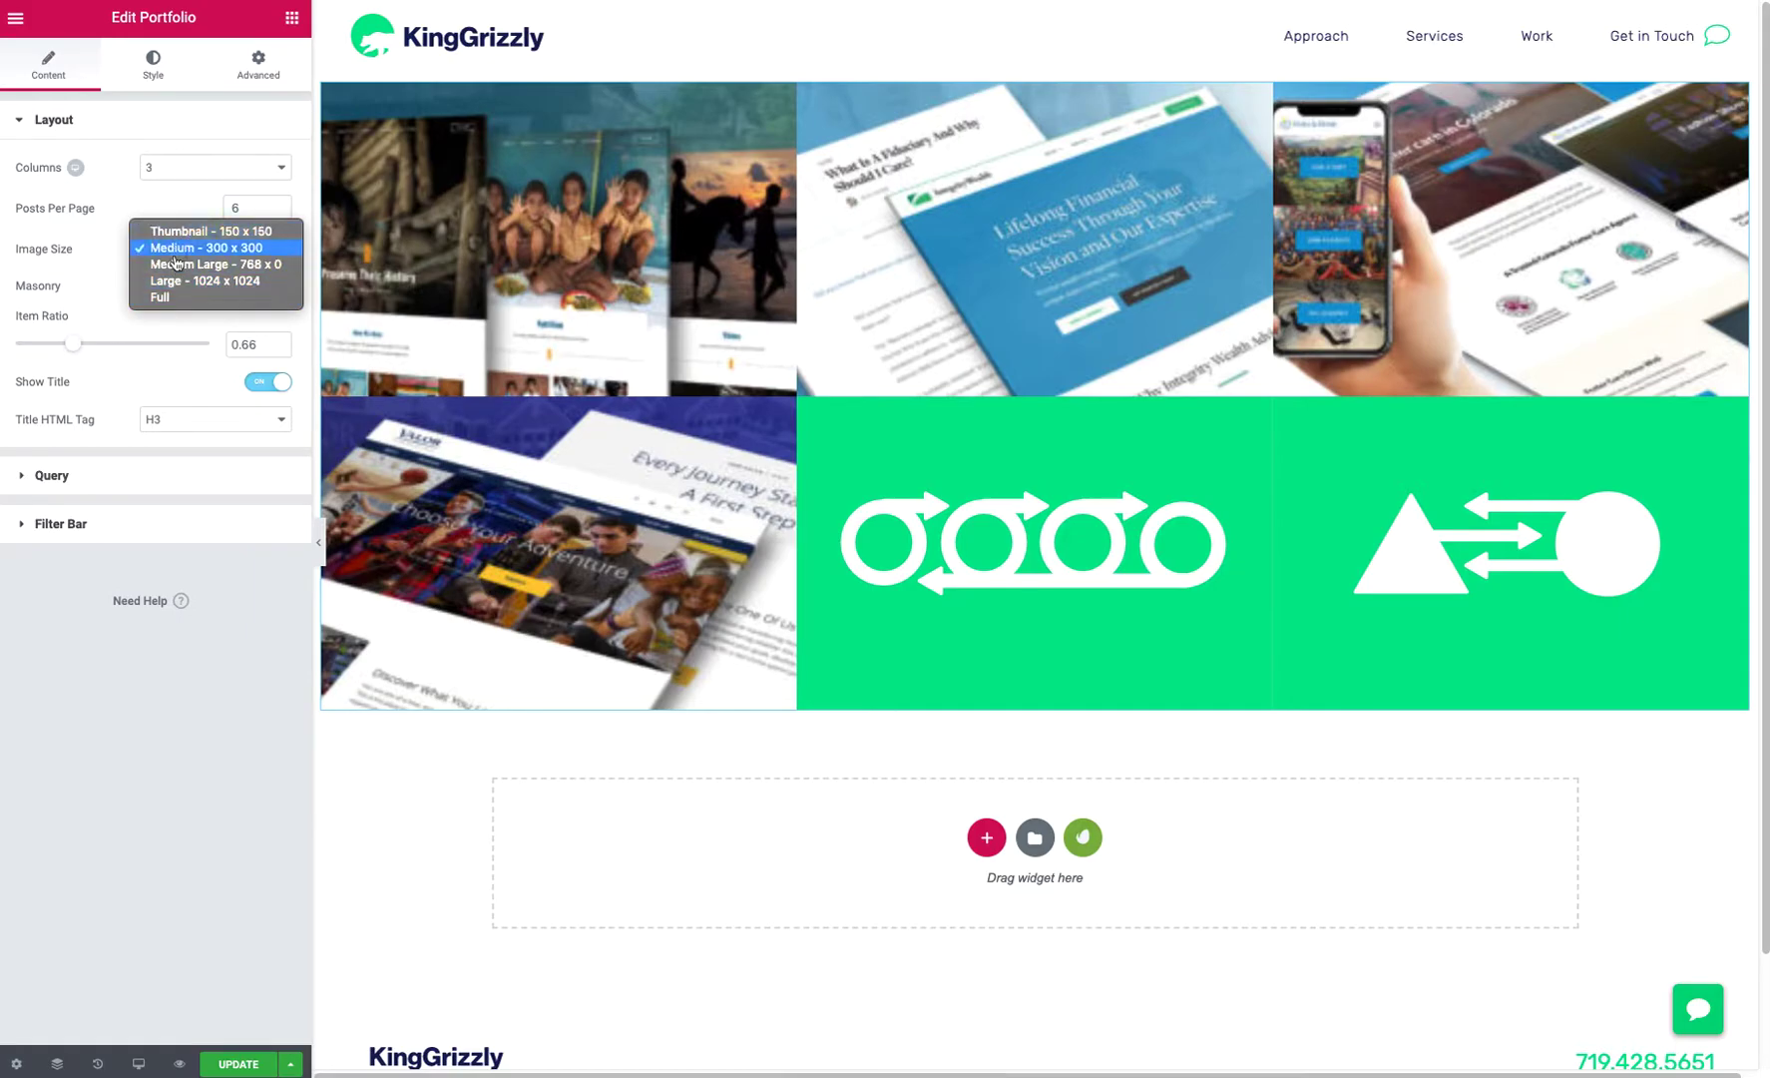
click(208, 282)
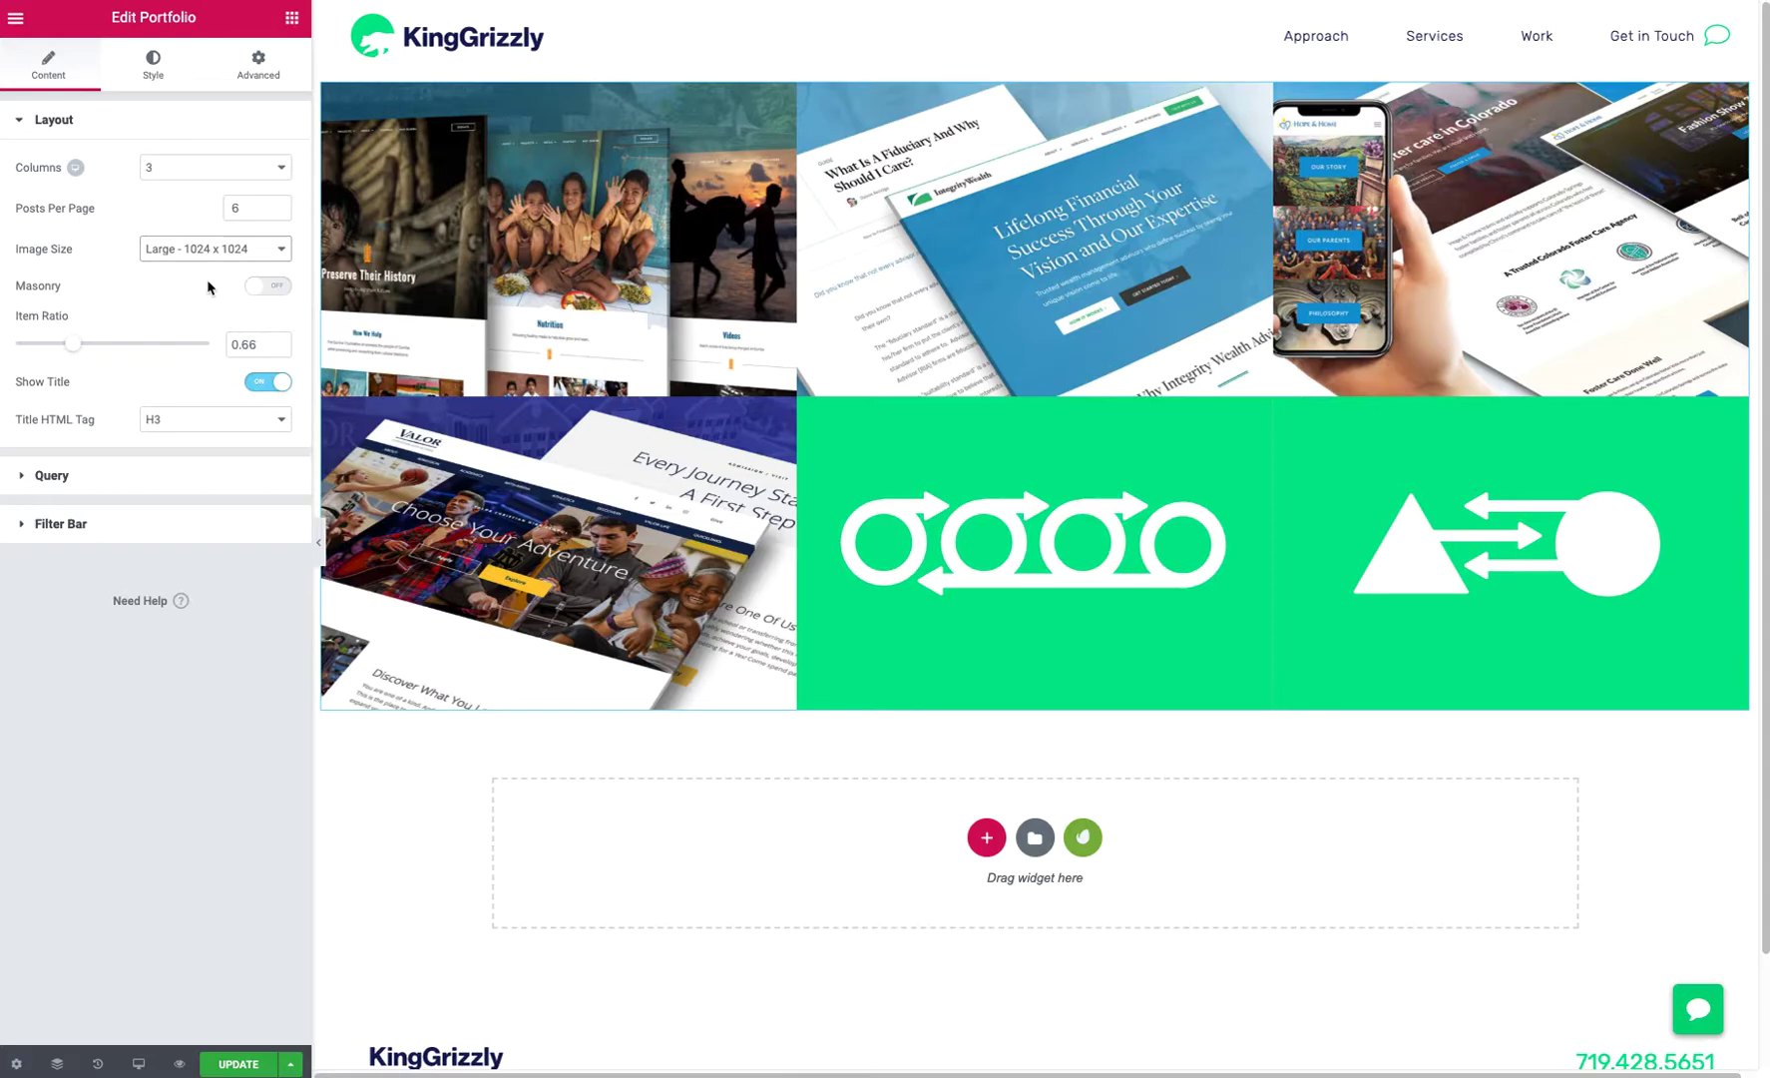
Toggle Masonry on and back off, then lower the Item Ratio to 0.6
click(275, 287)
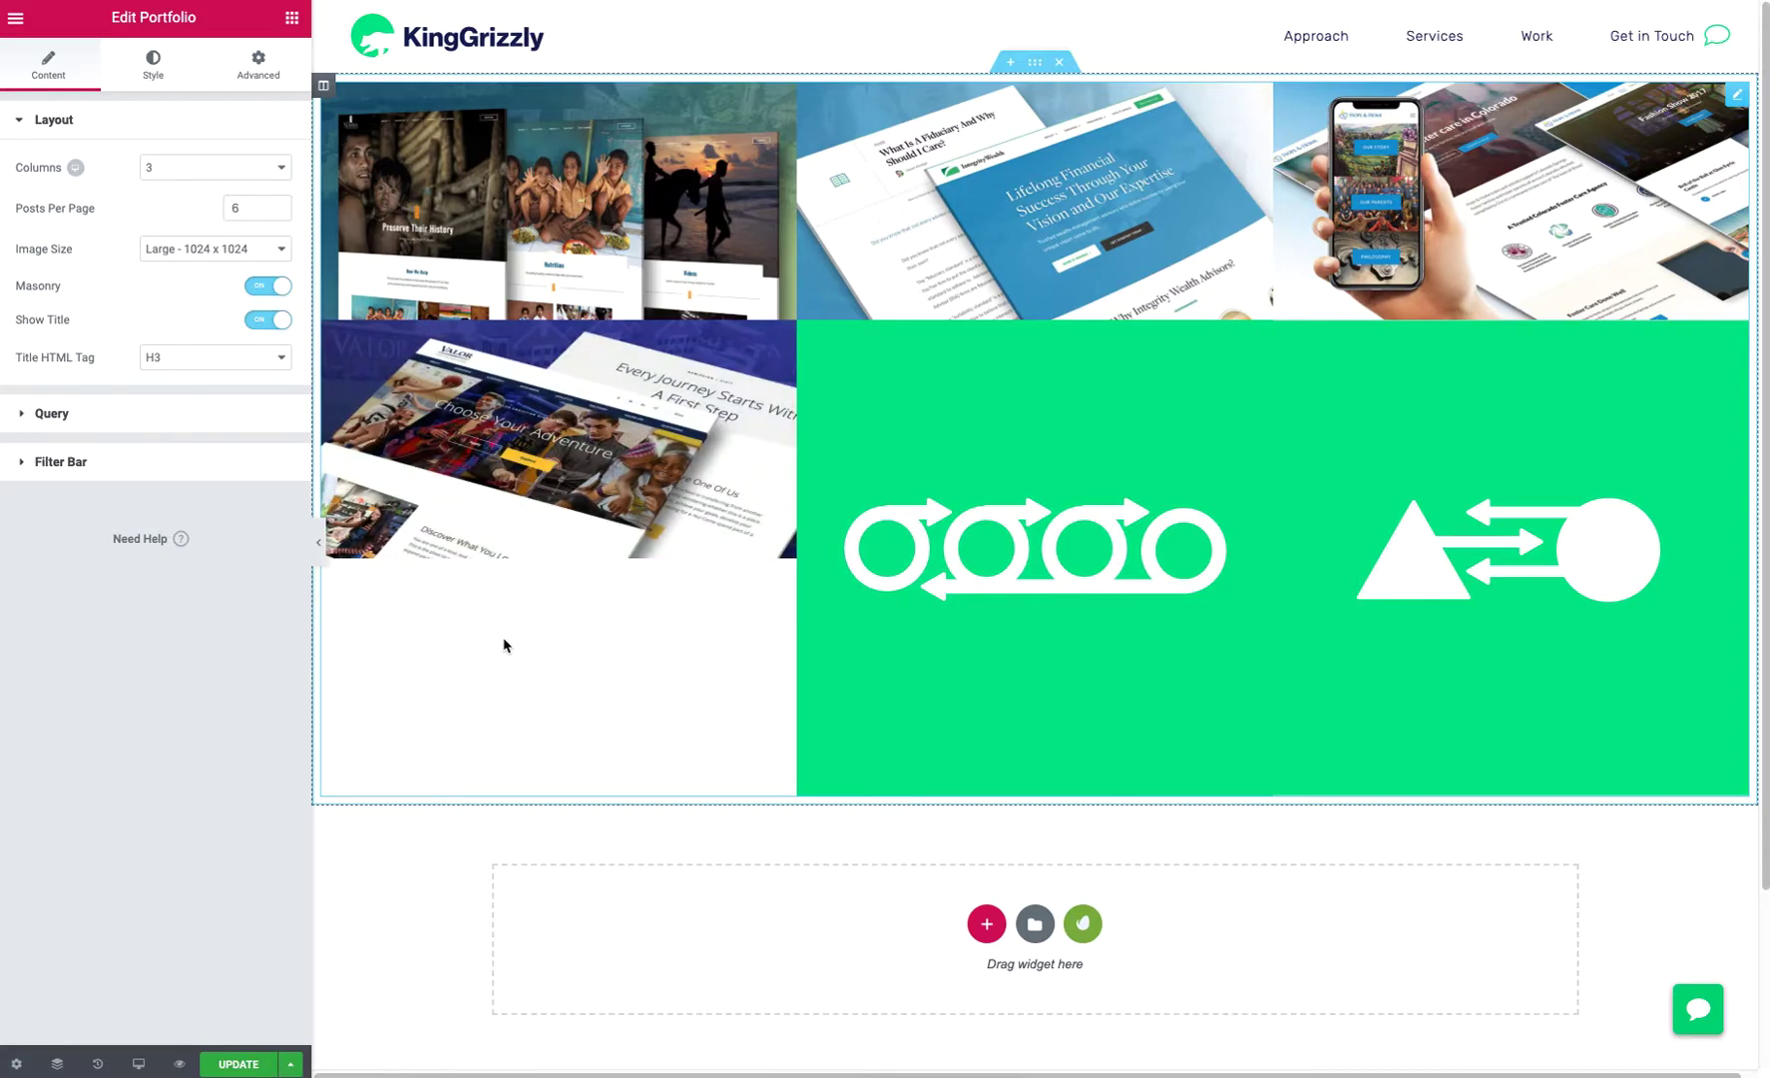
click(262, 287)
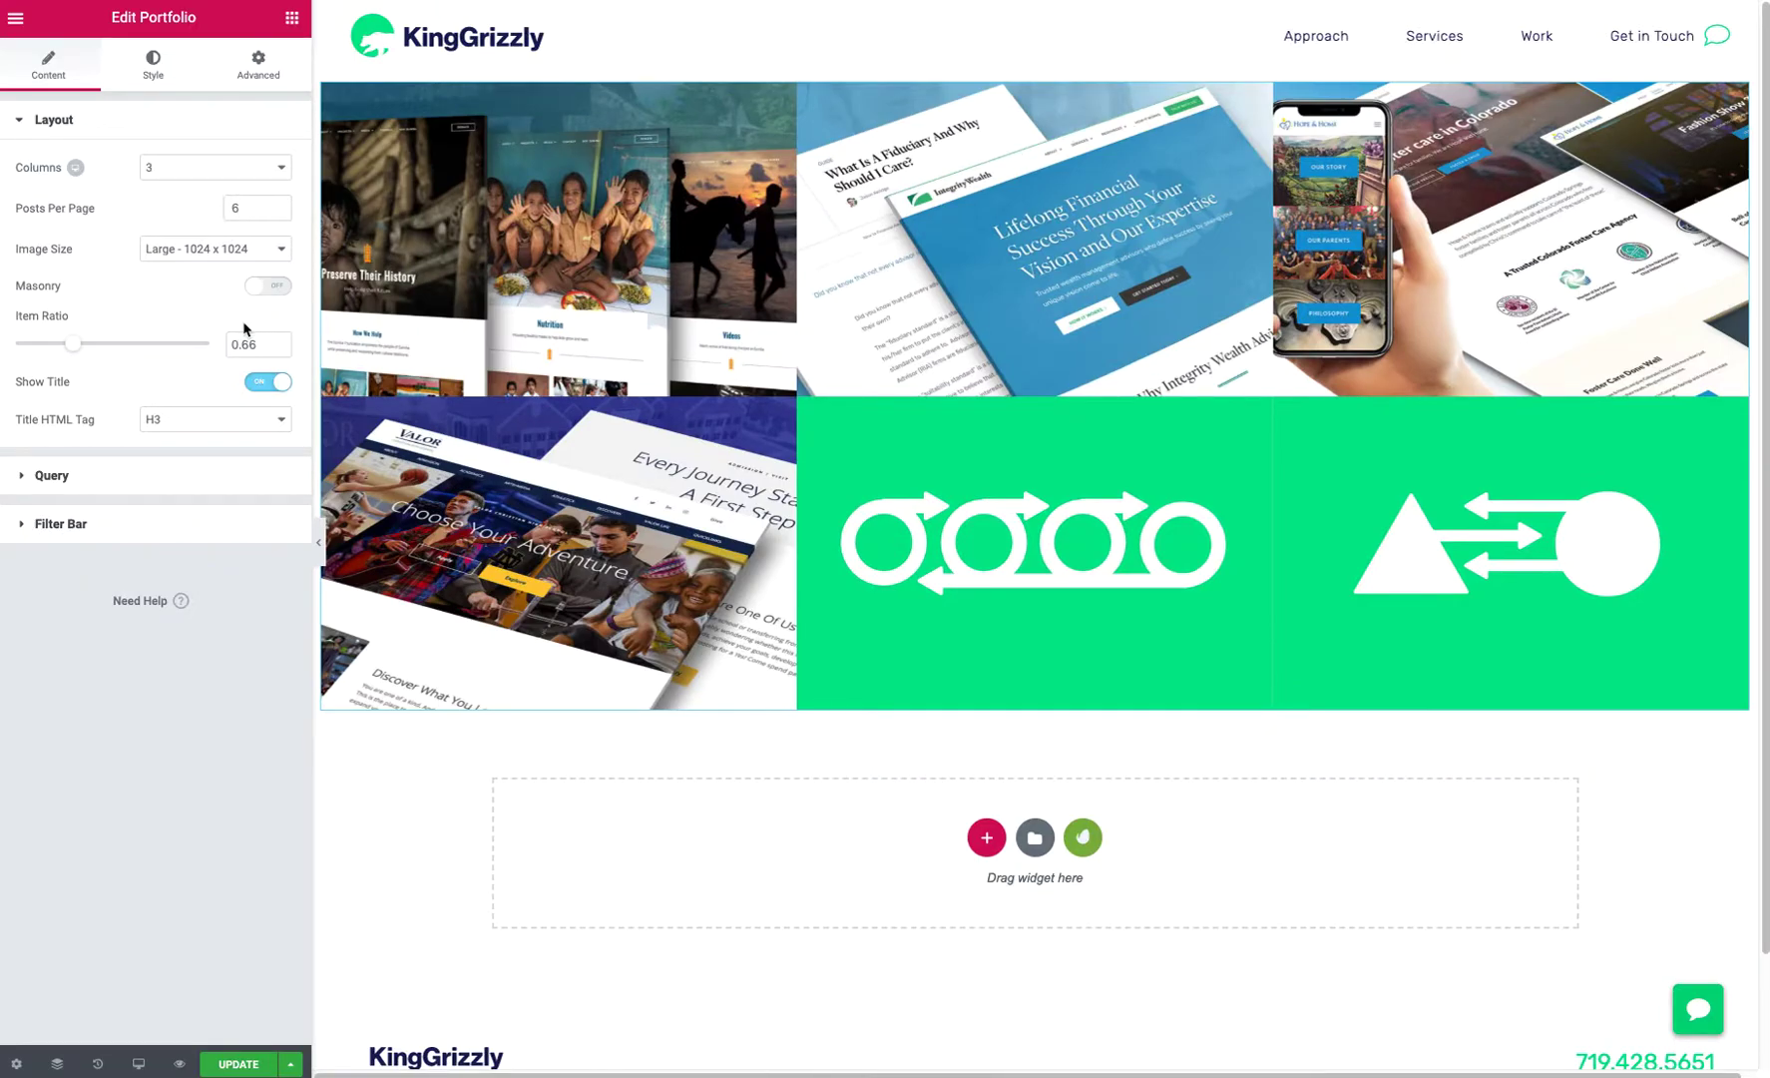
mouse_move(73, 344)
mouse_down()
mouse_move(102, 344)
mouse_move(73, 353)
mouse_up()
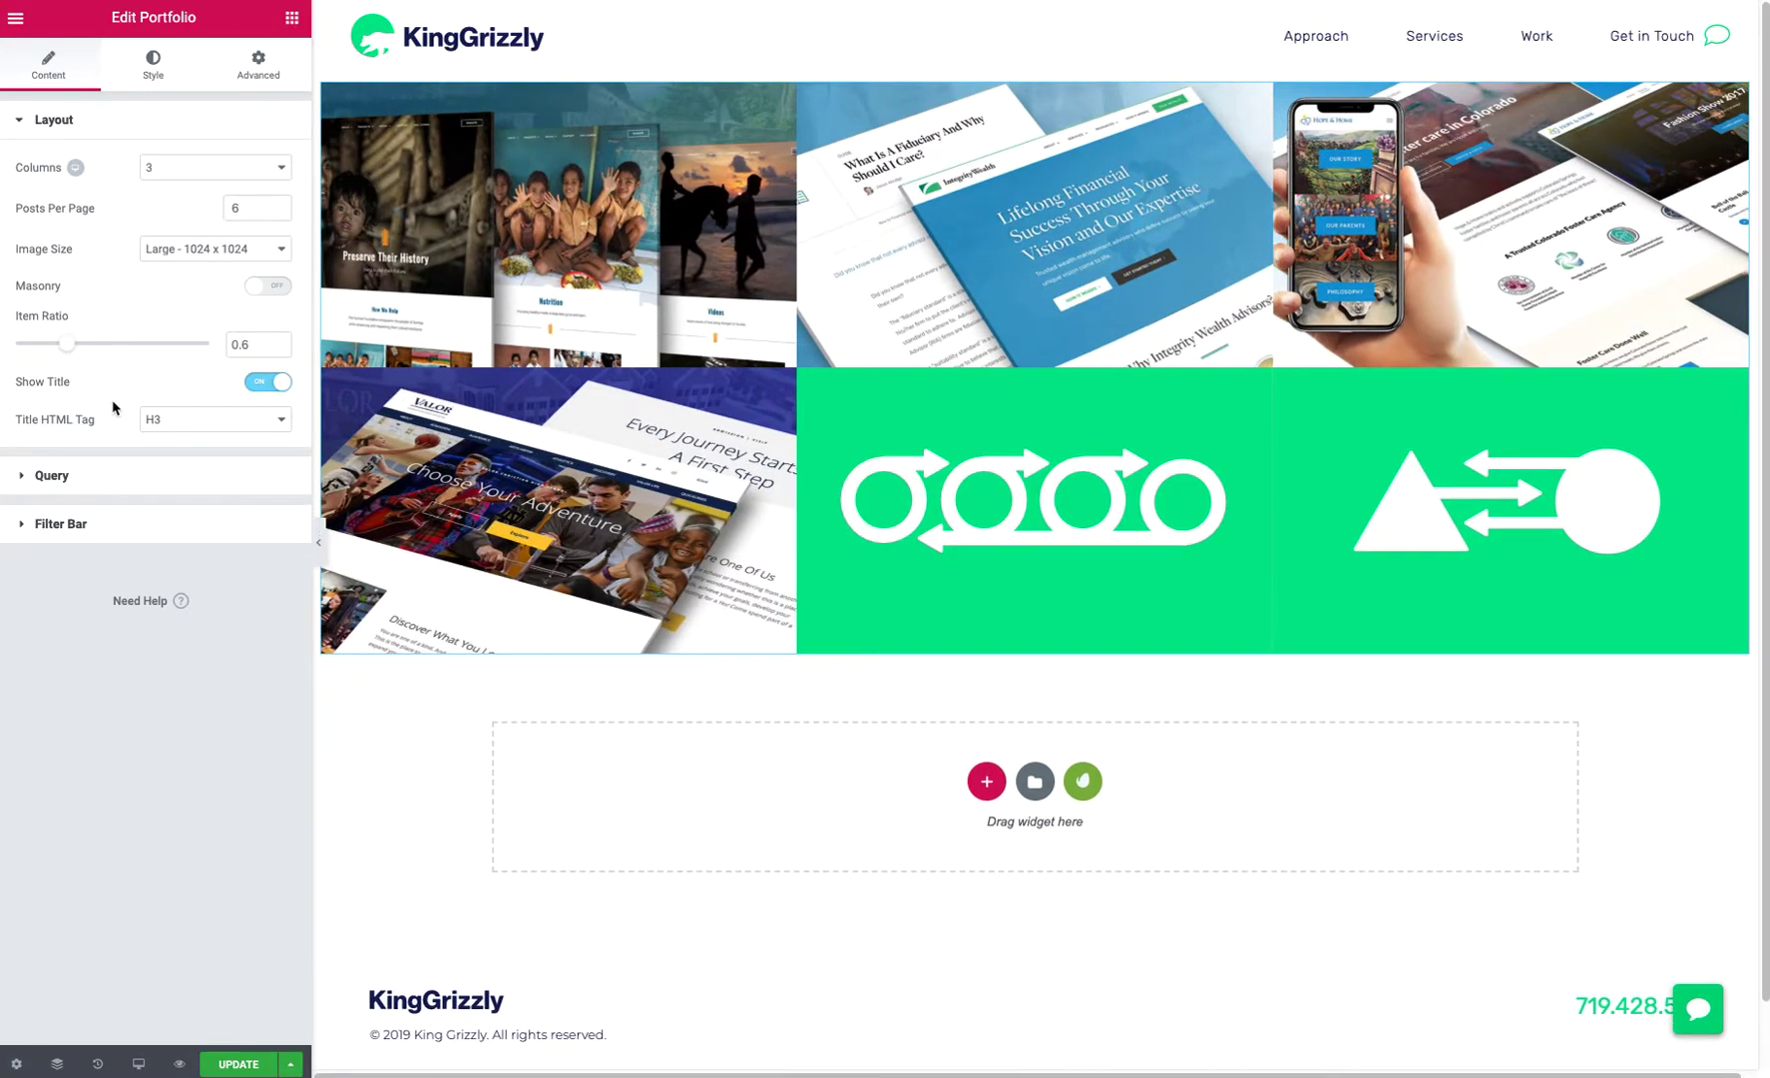
Check the Title HTML Tag options, leaving it at H3
click(168, 427)
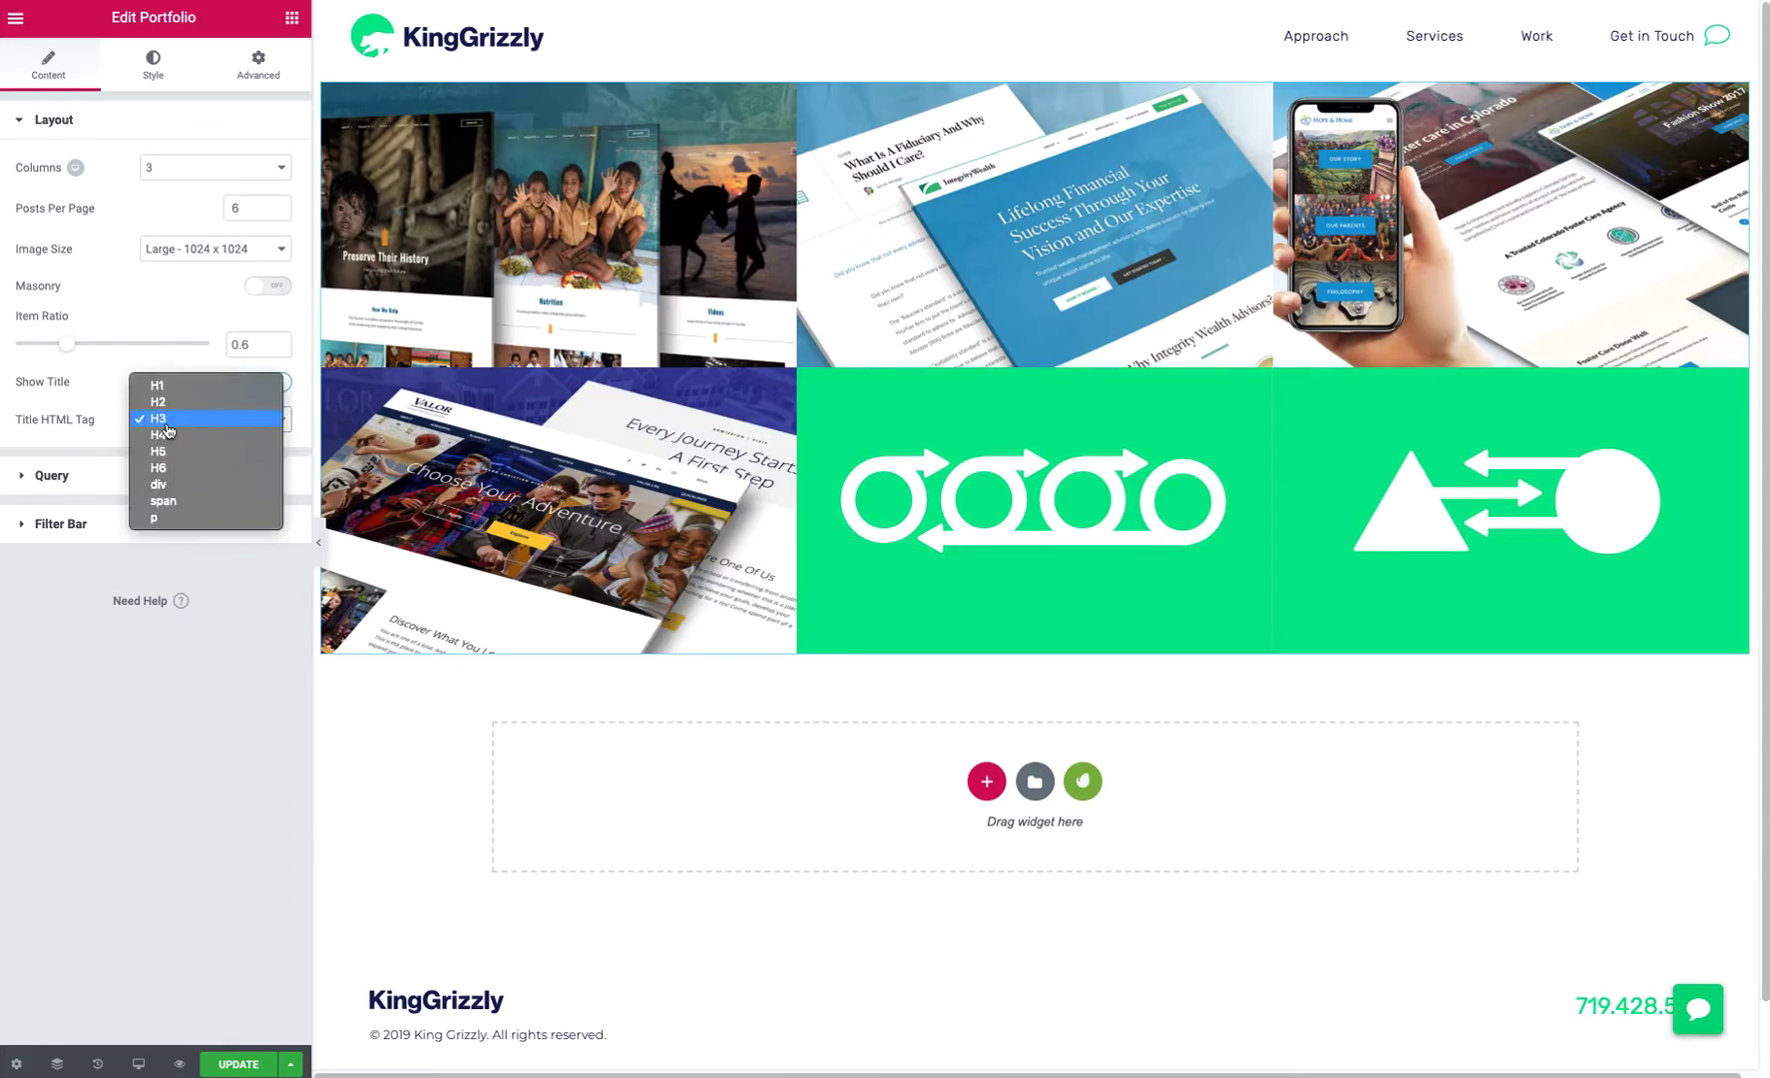
click(99, 396)
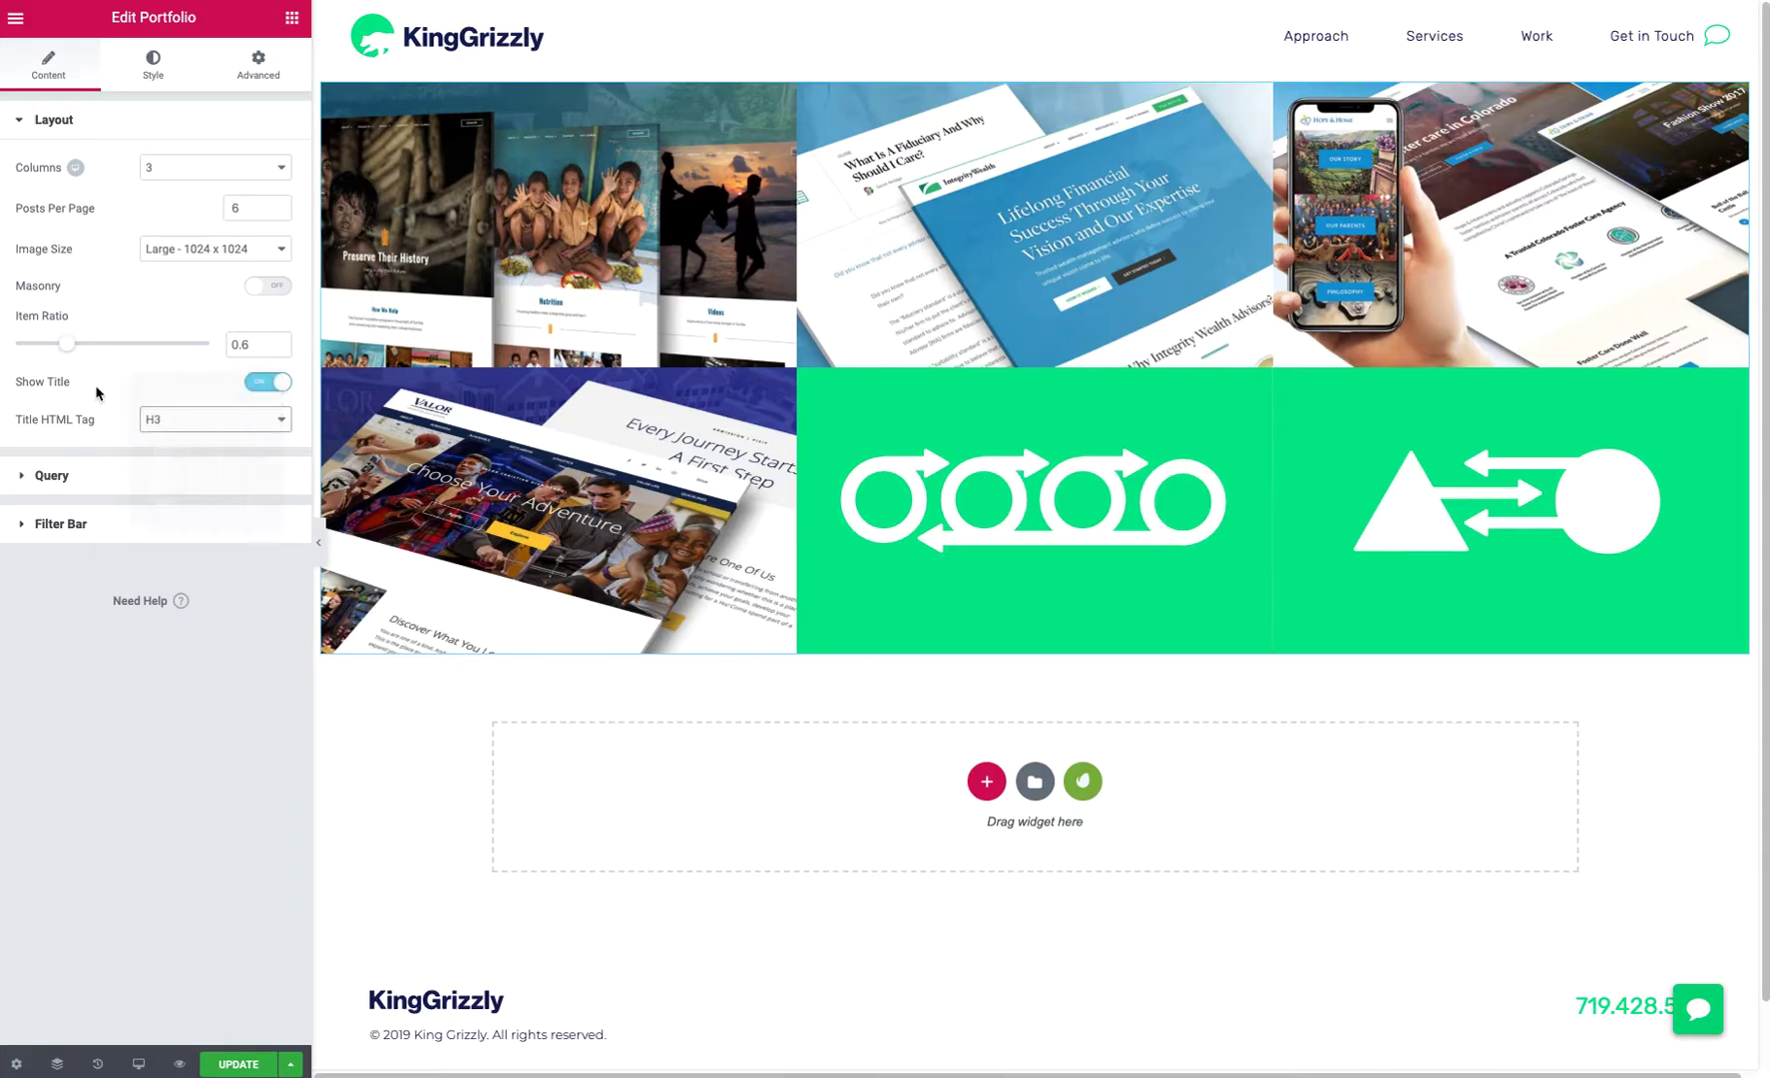
click(155, 426)
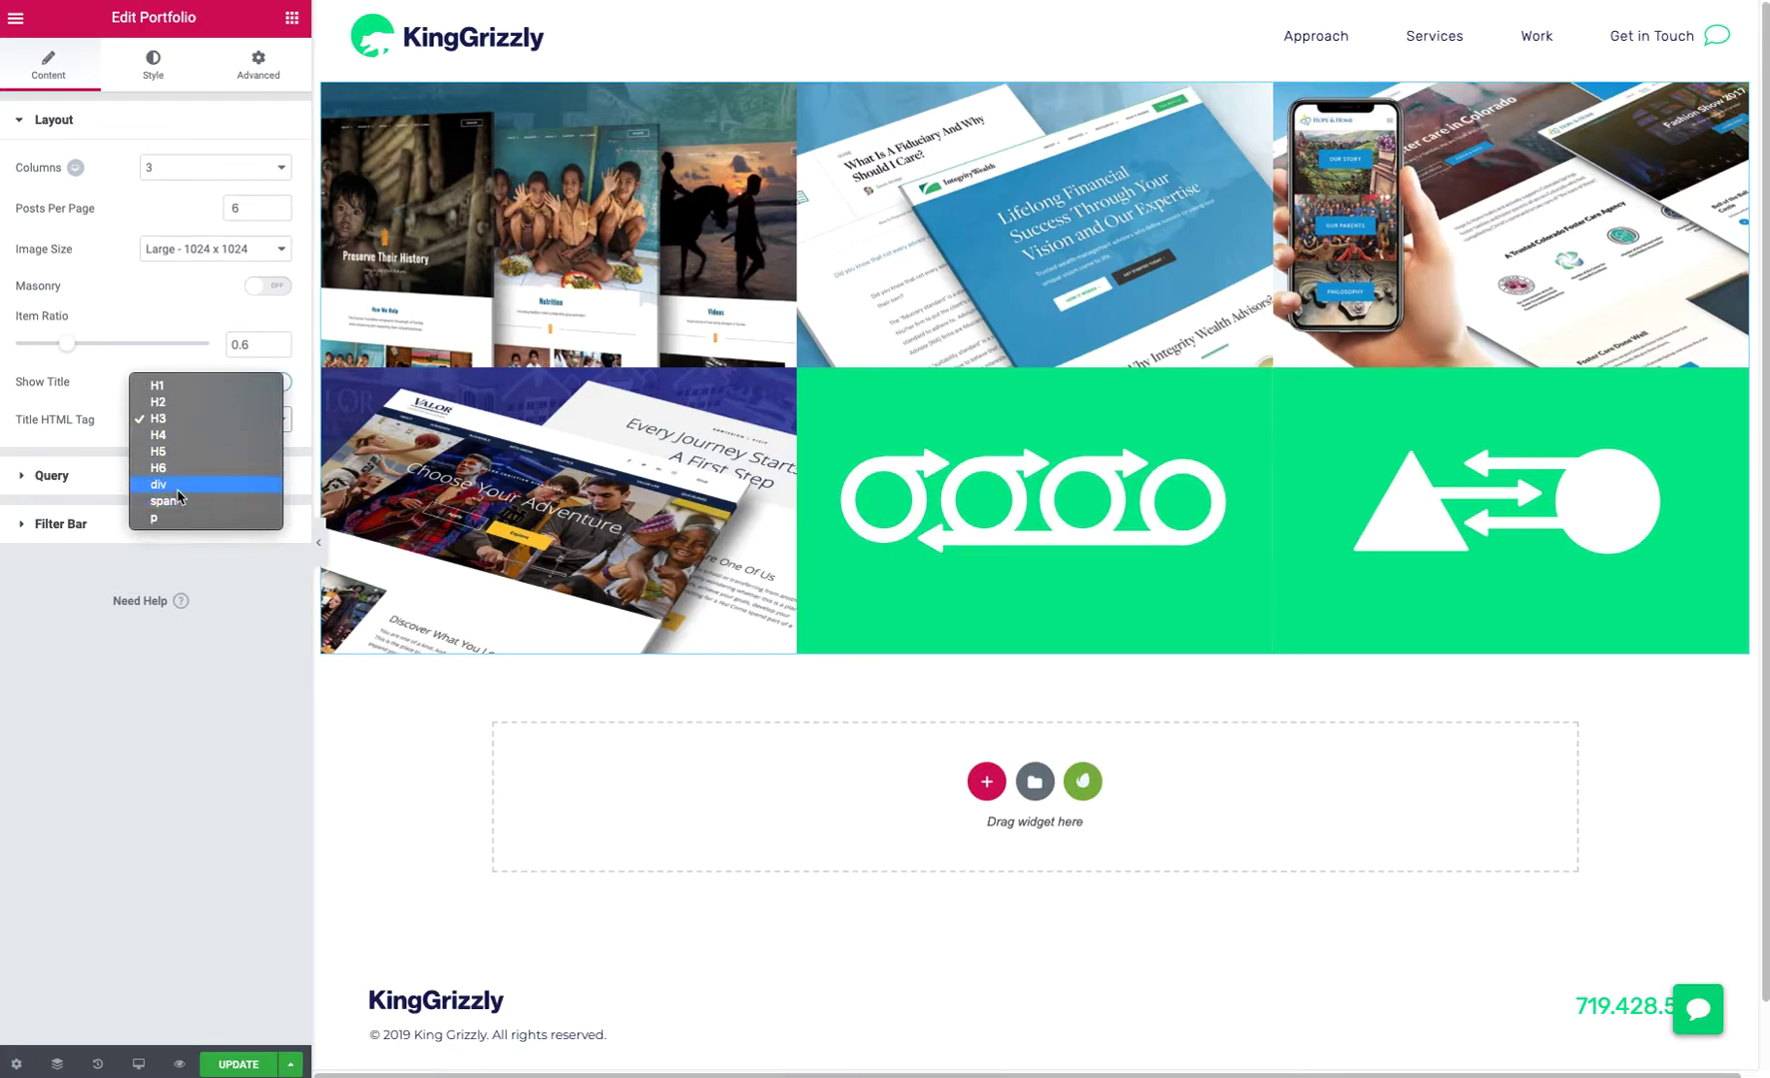
click(97, 398)
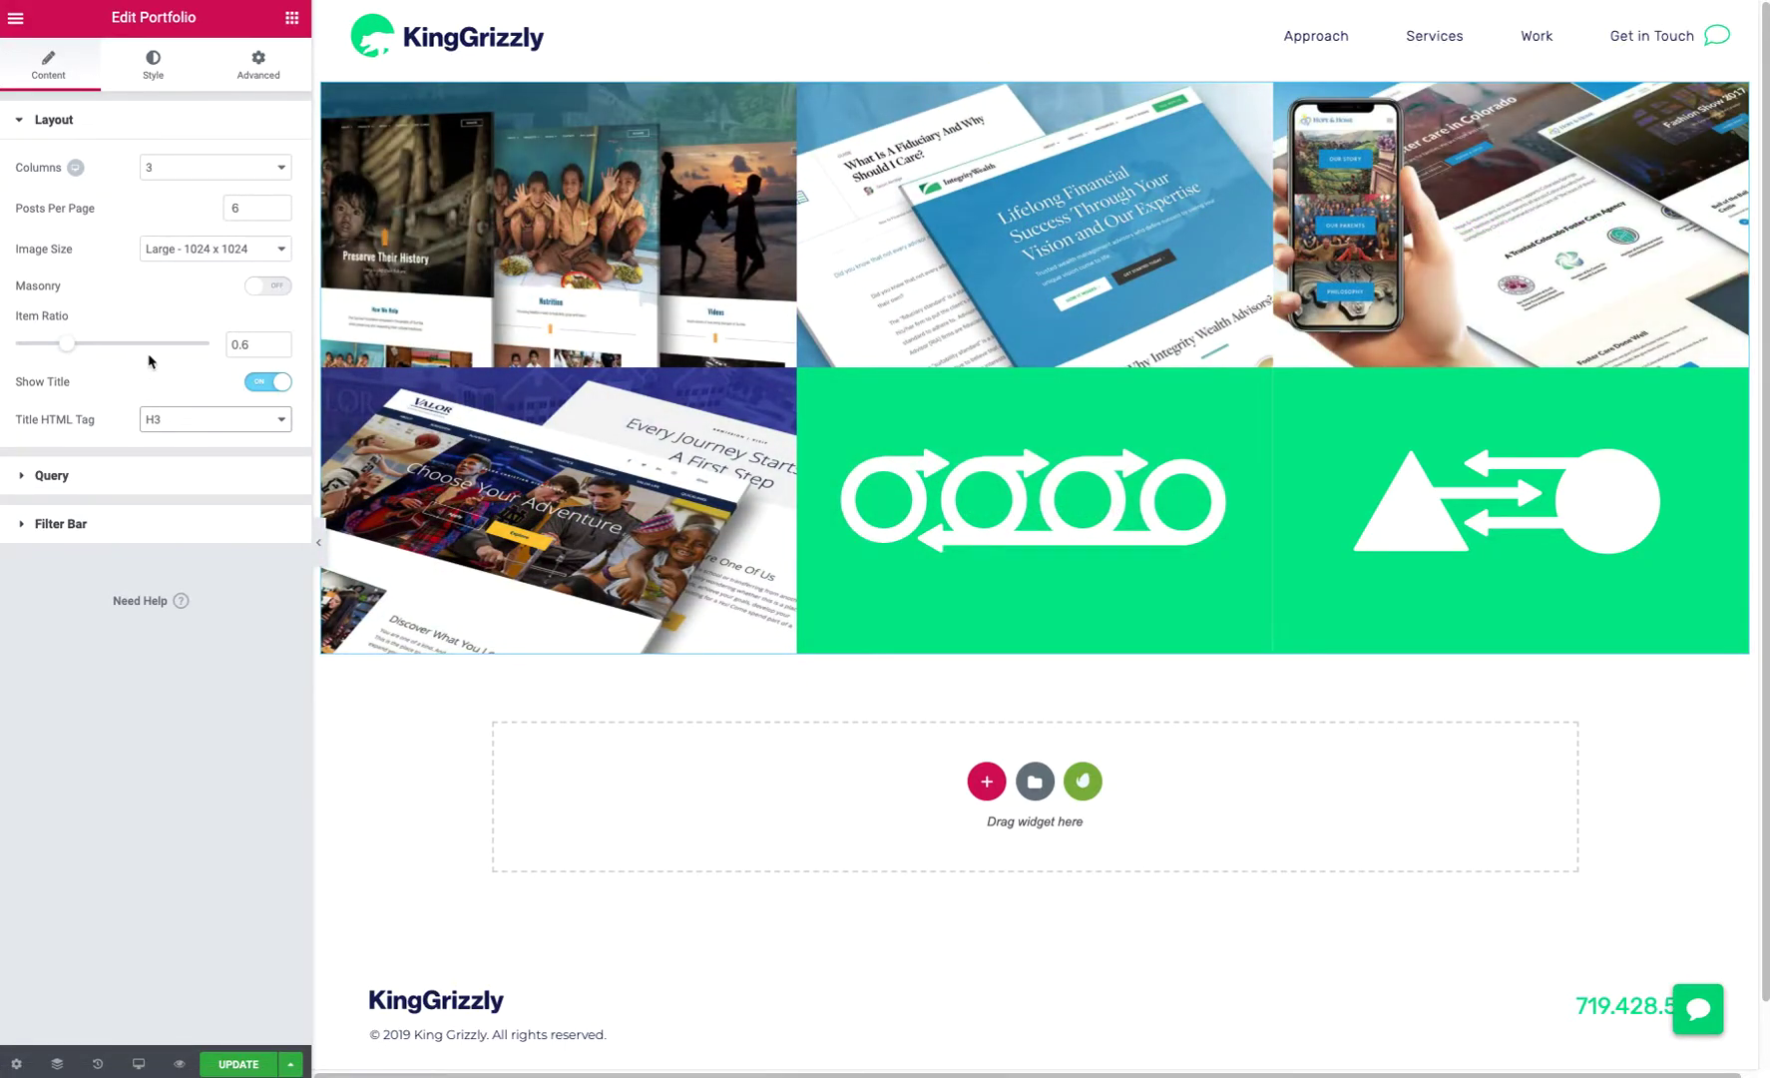
click(93, 491)
Try Manual Selection with 'From Good to Great', then revert the source to Posts
click(179, 233)
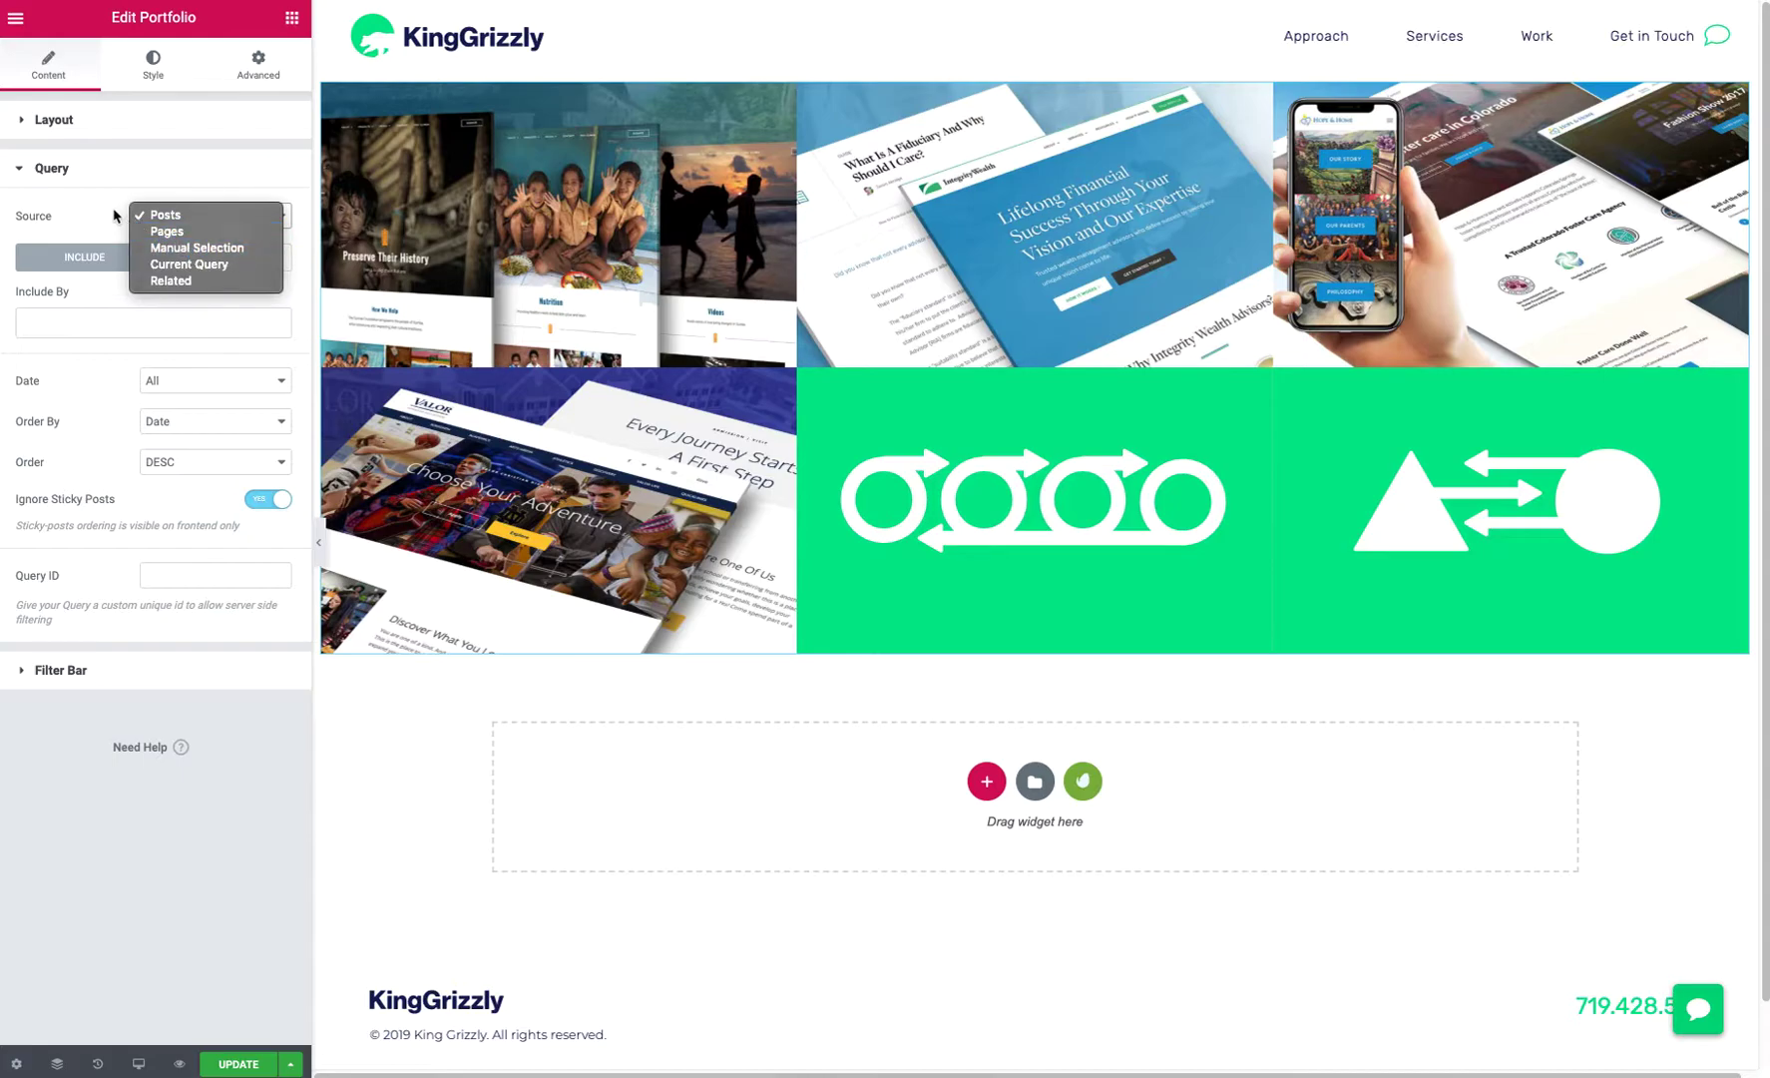
click(160, 256)
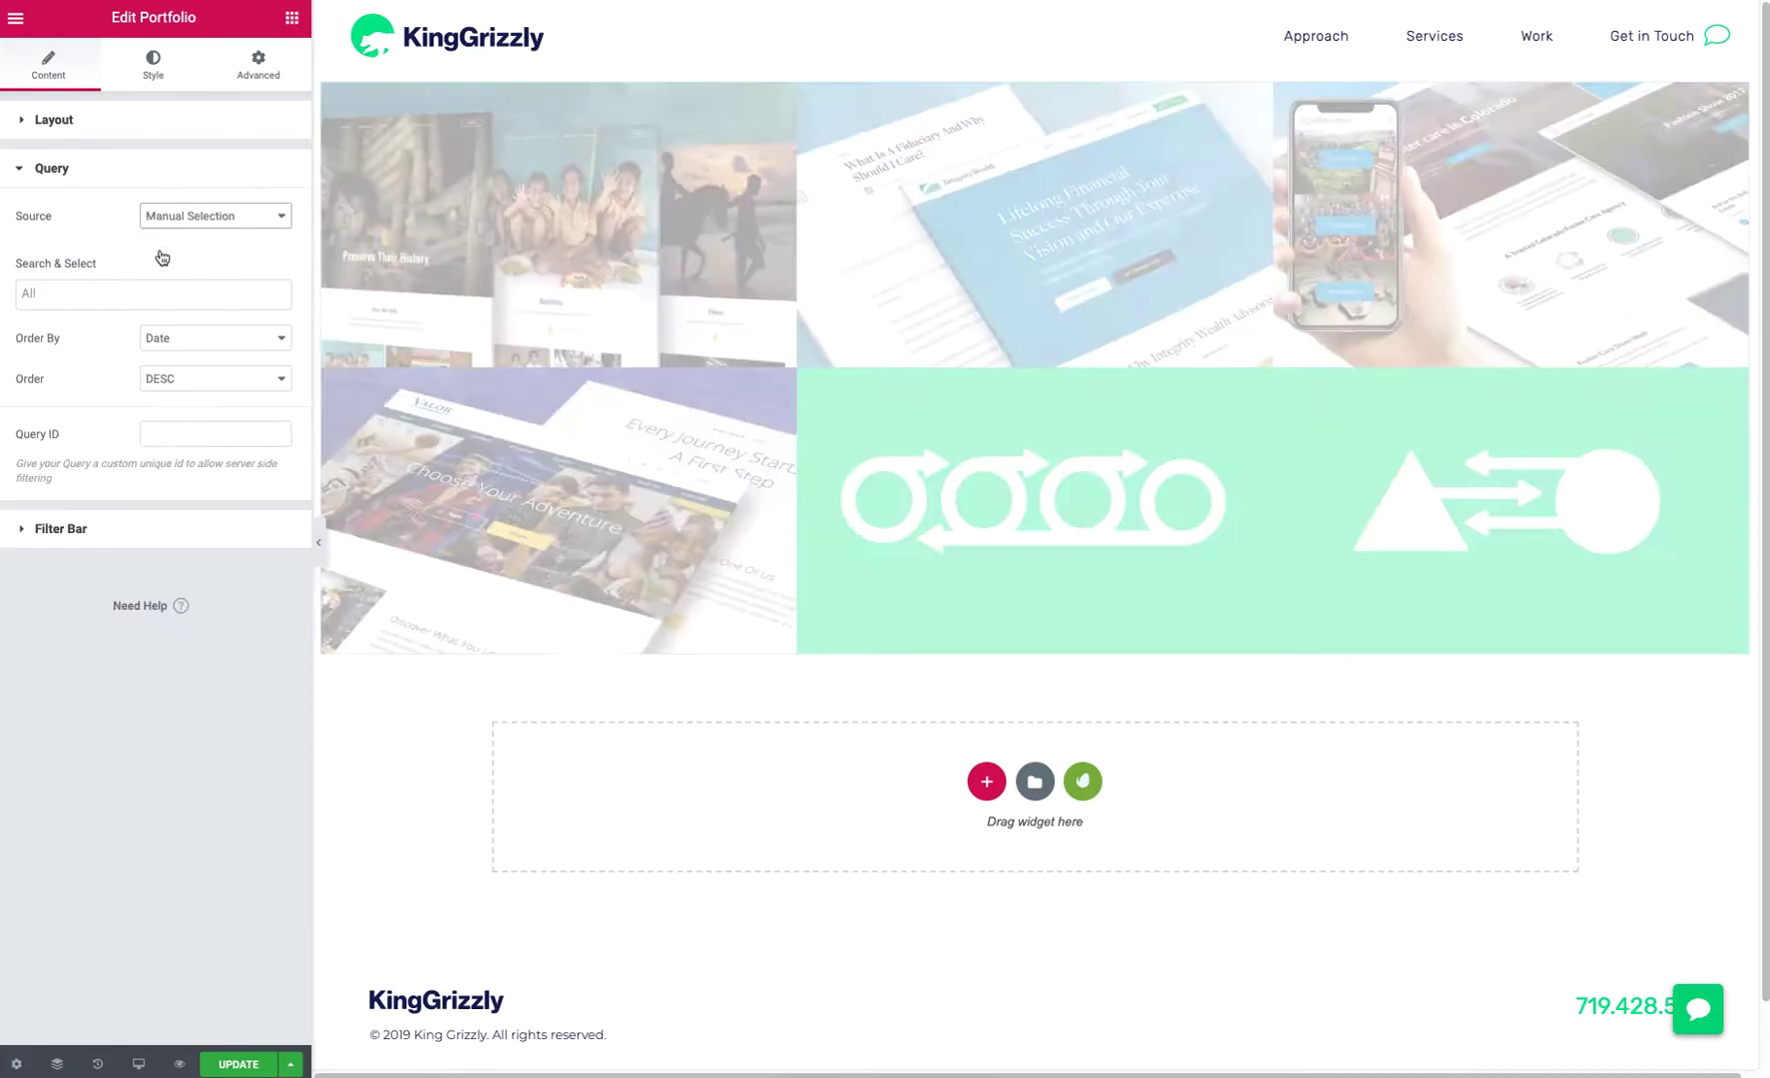
click(168, 293)
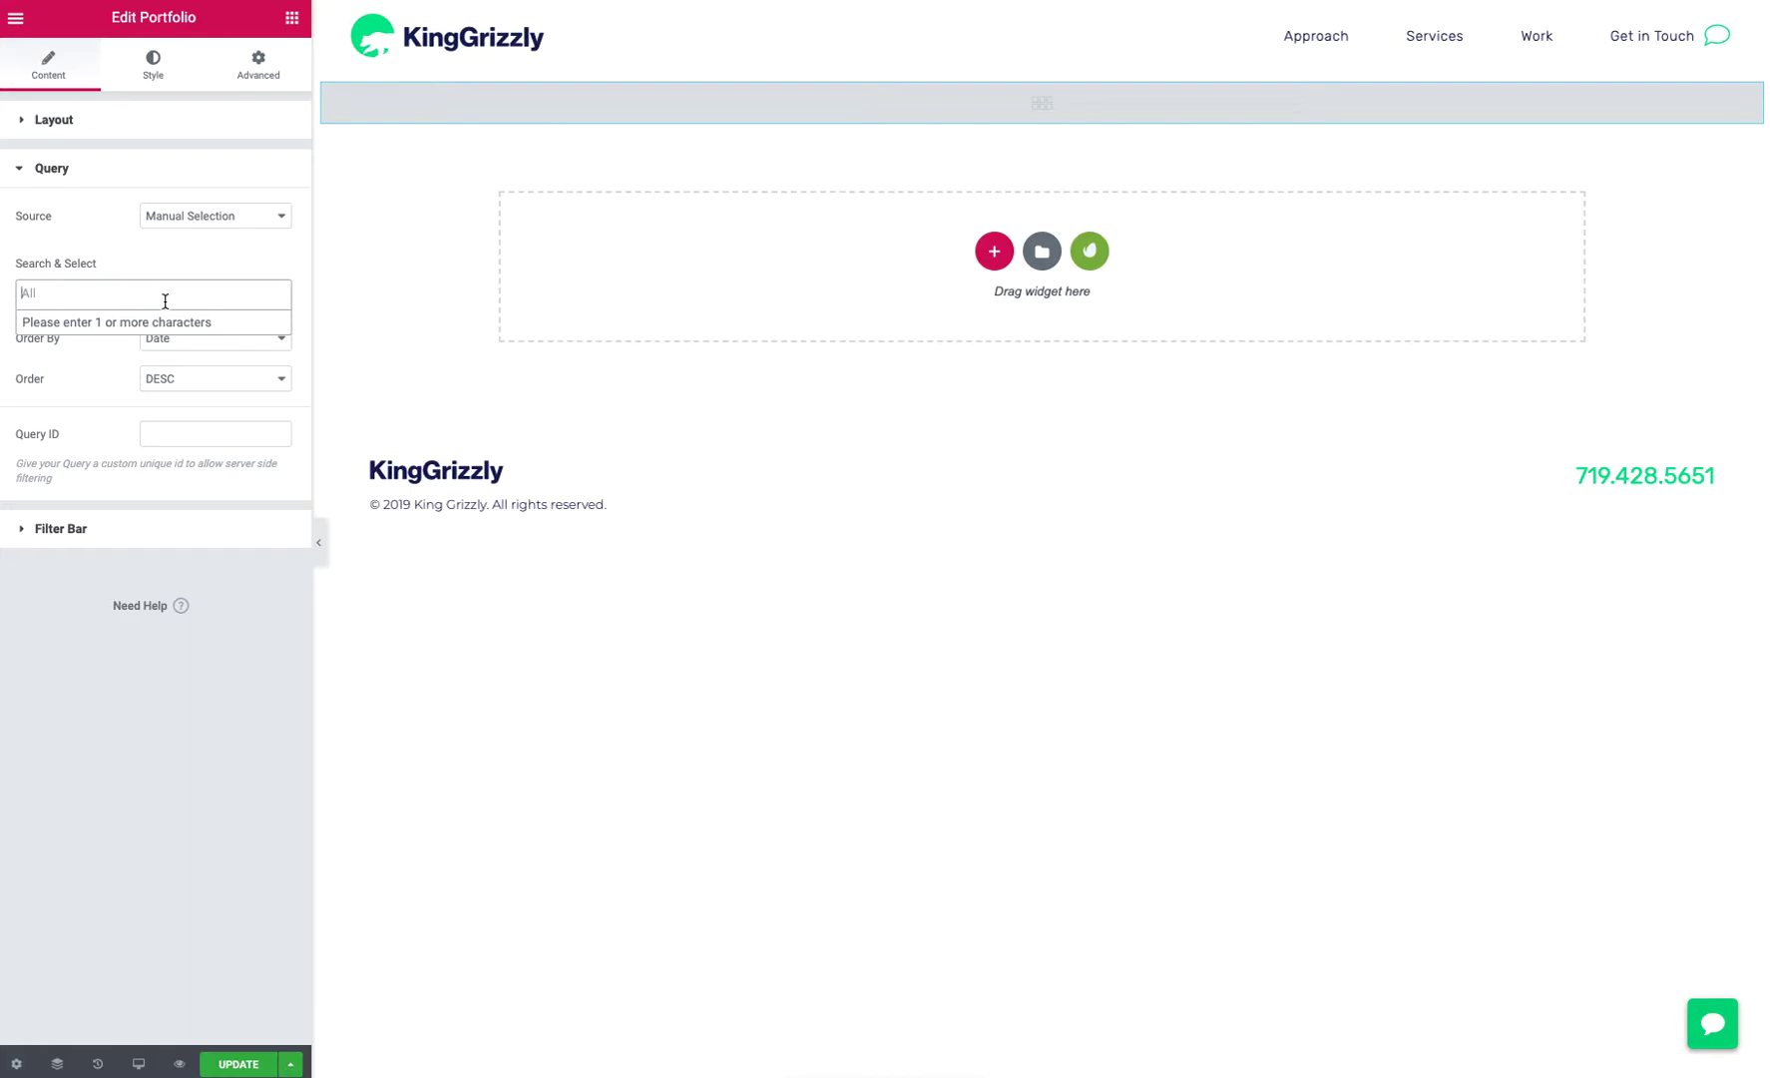
text(a)
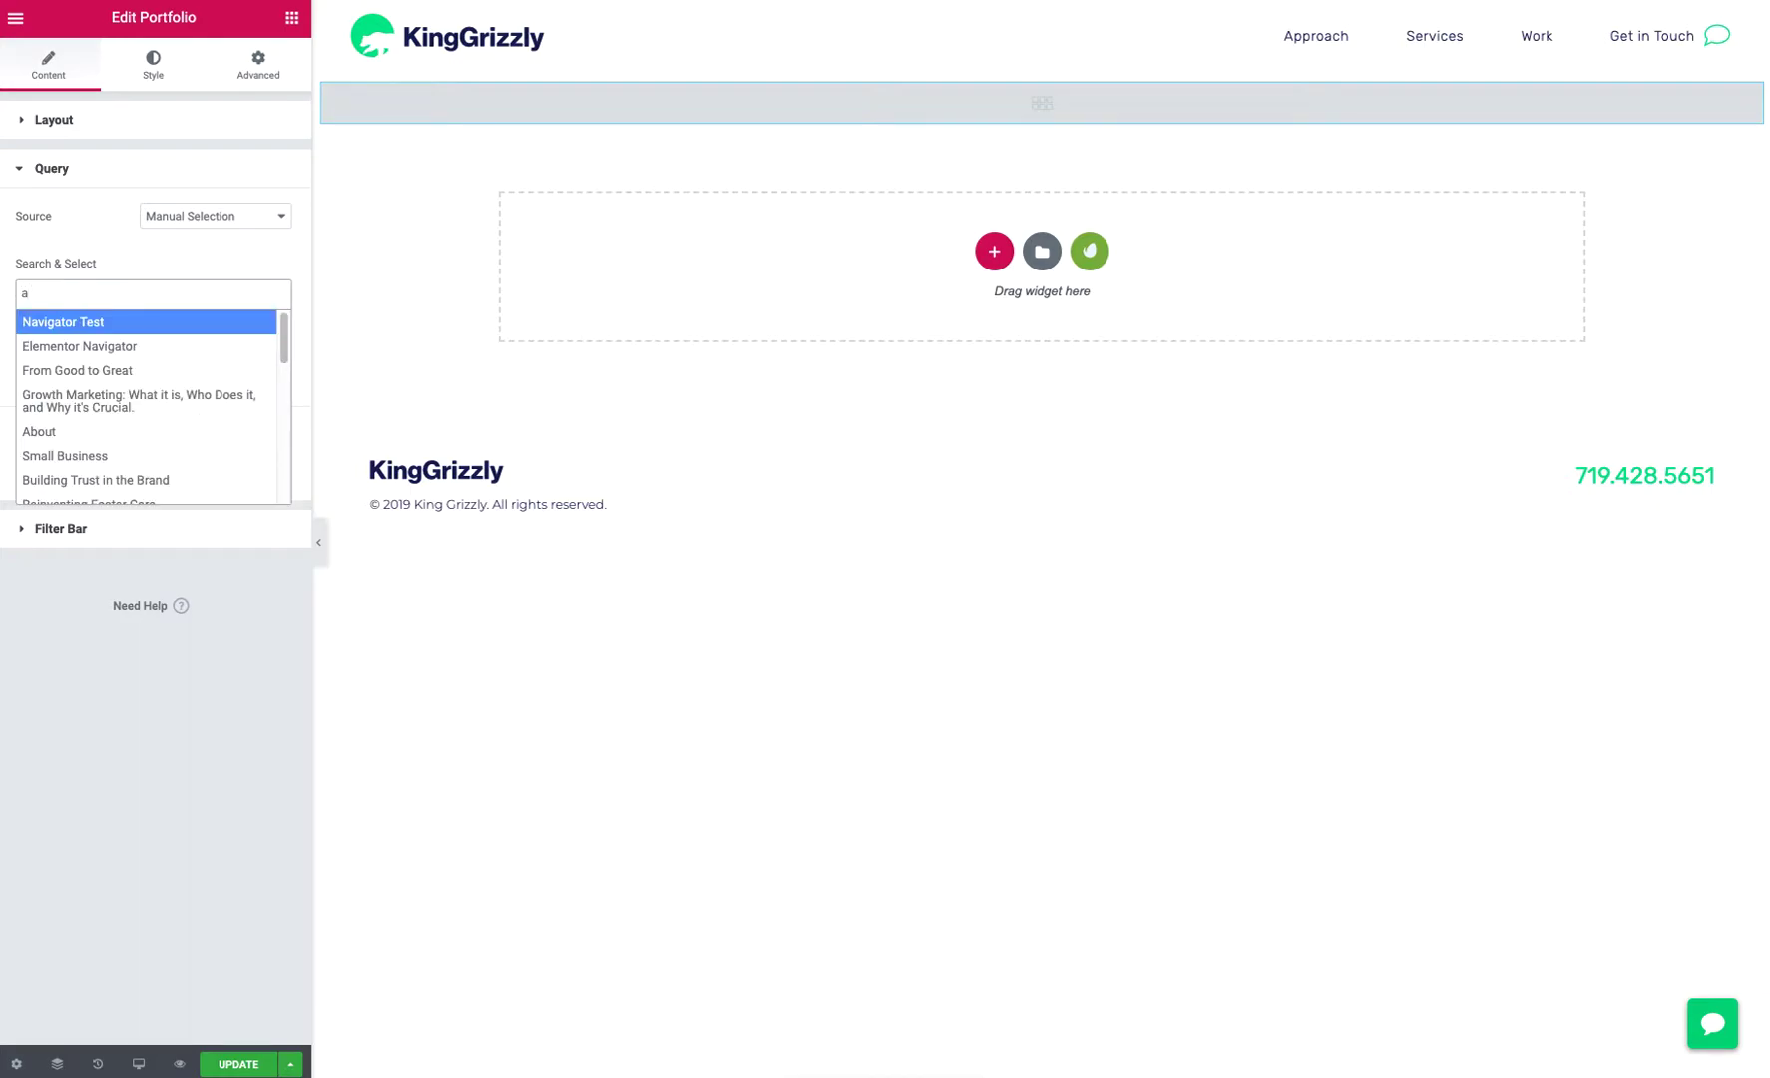
click(155, 373)
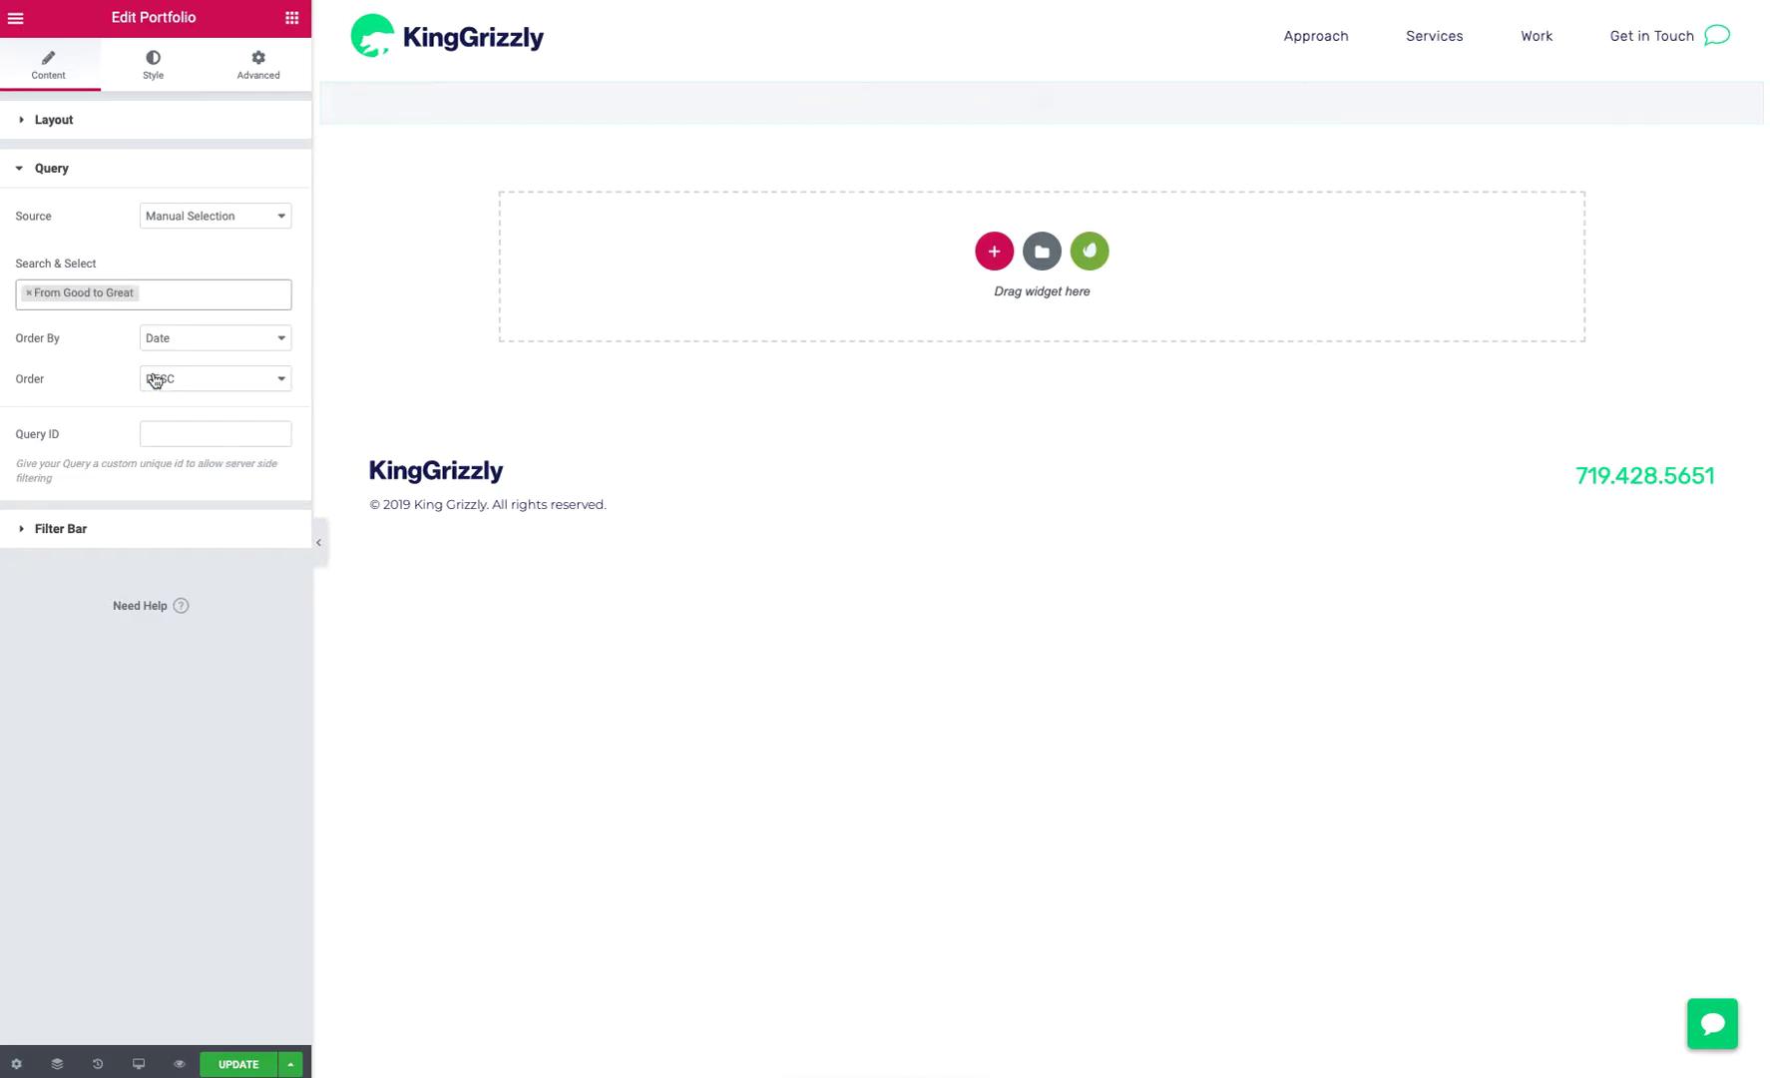
click(29, 294)
click(179, 214)
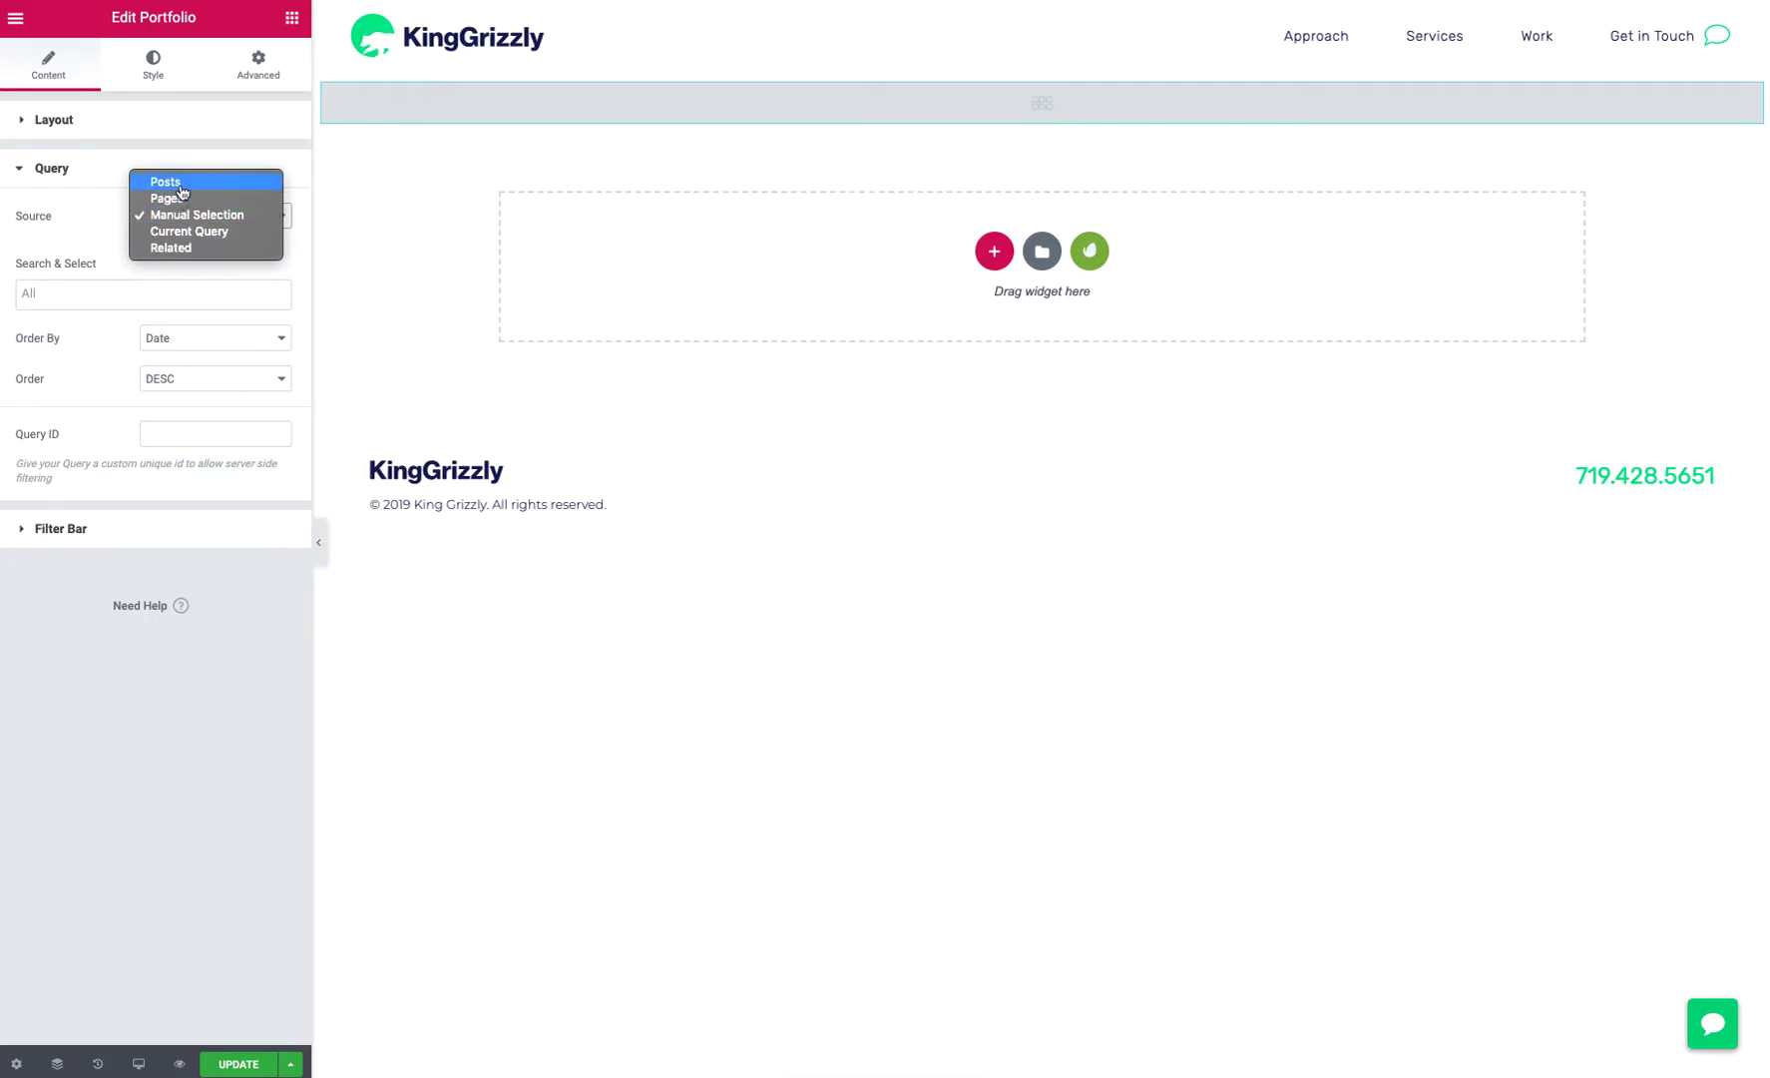
click(166, 182)
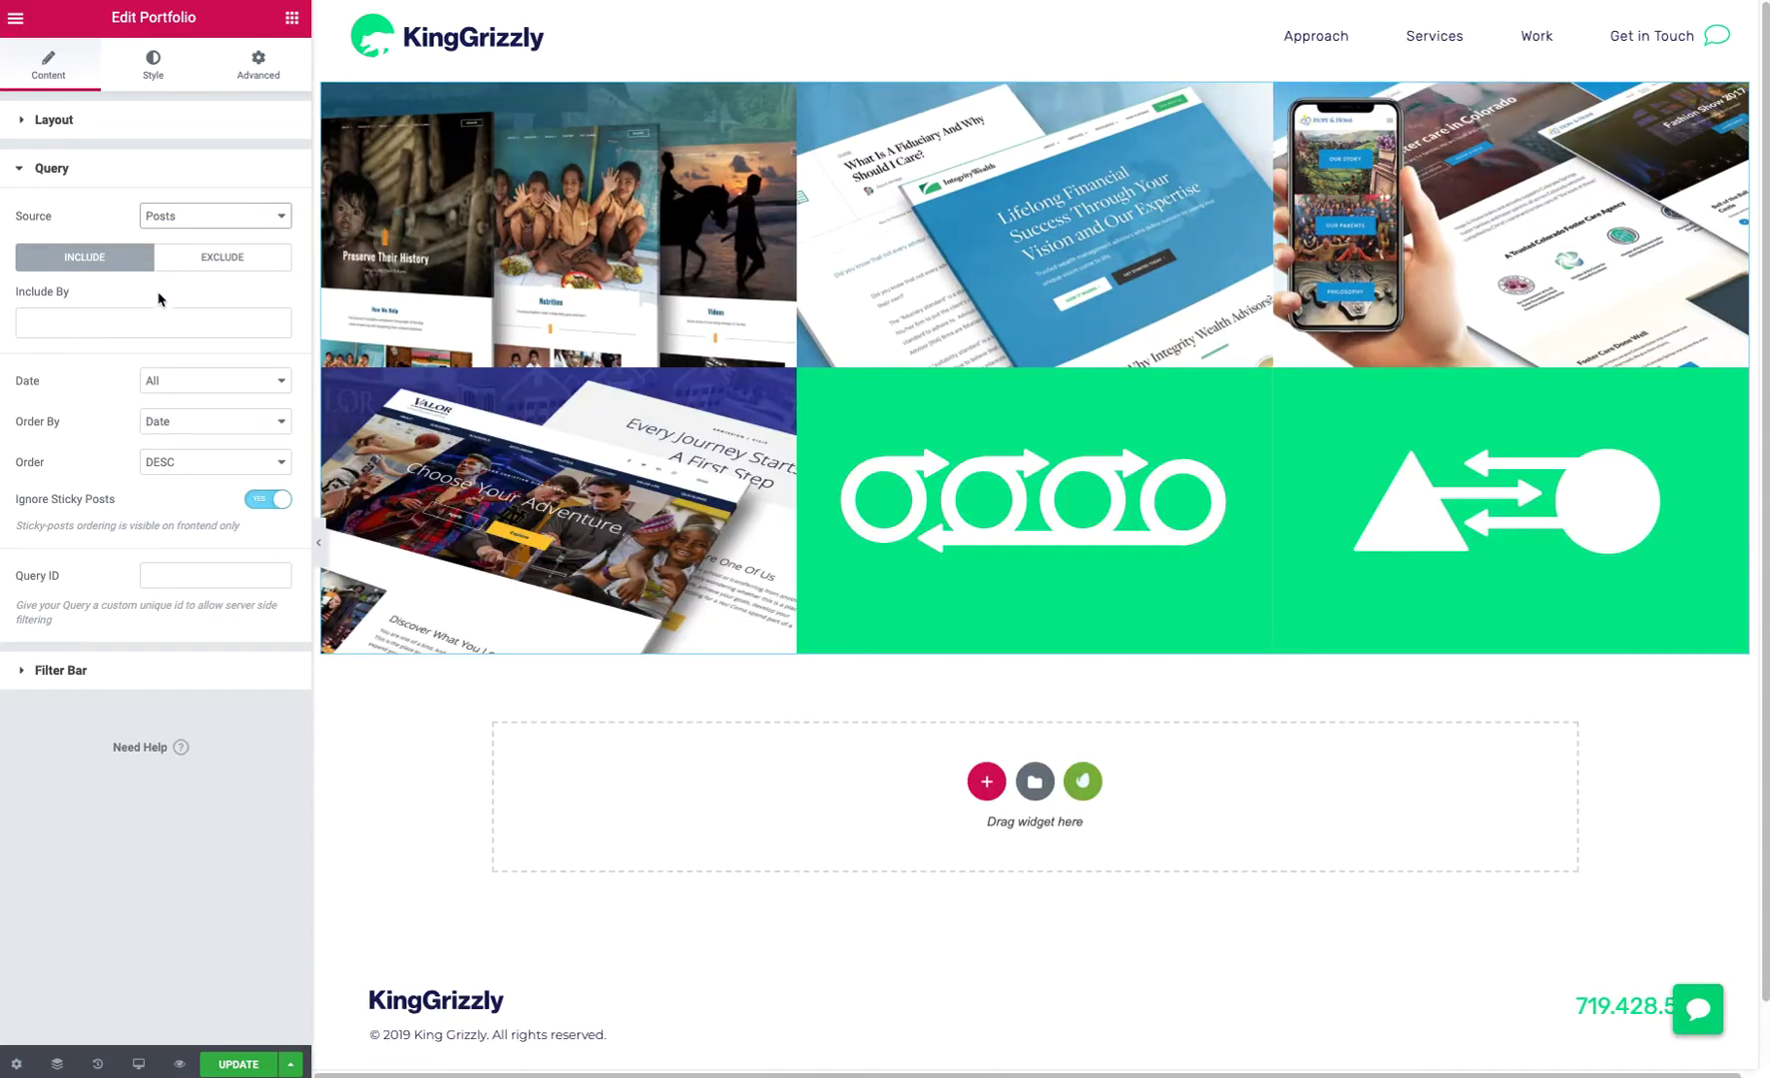
Add a Term condition to Include By, then clear it again
click(156, 323)
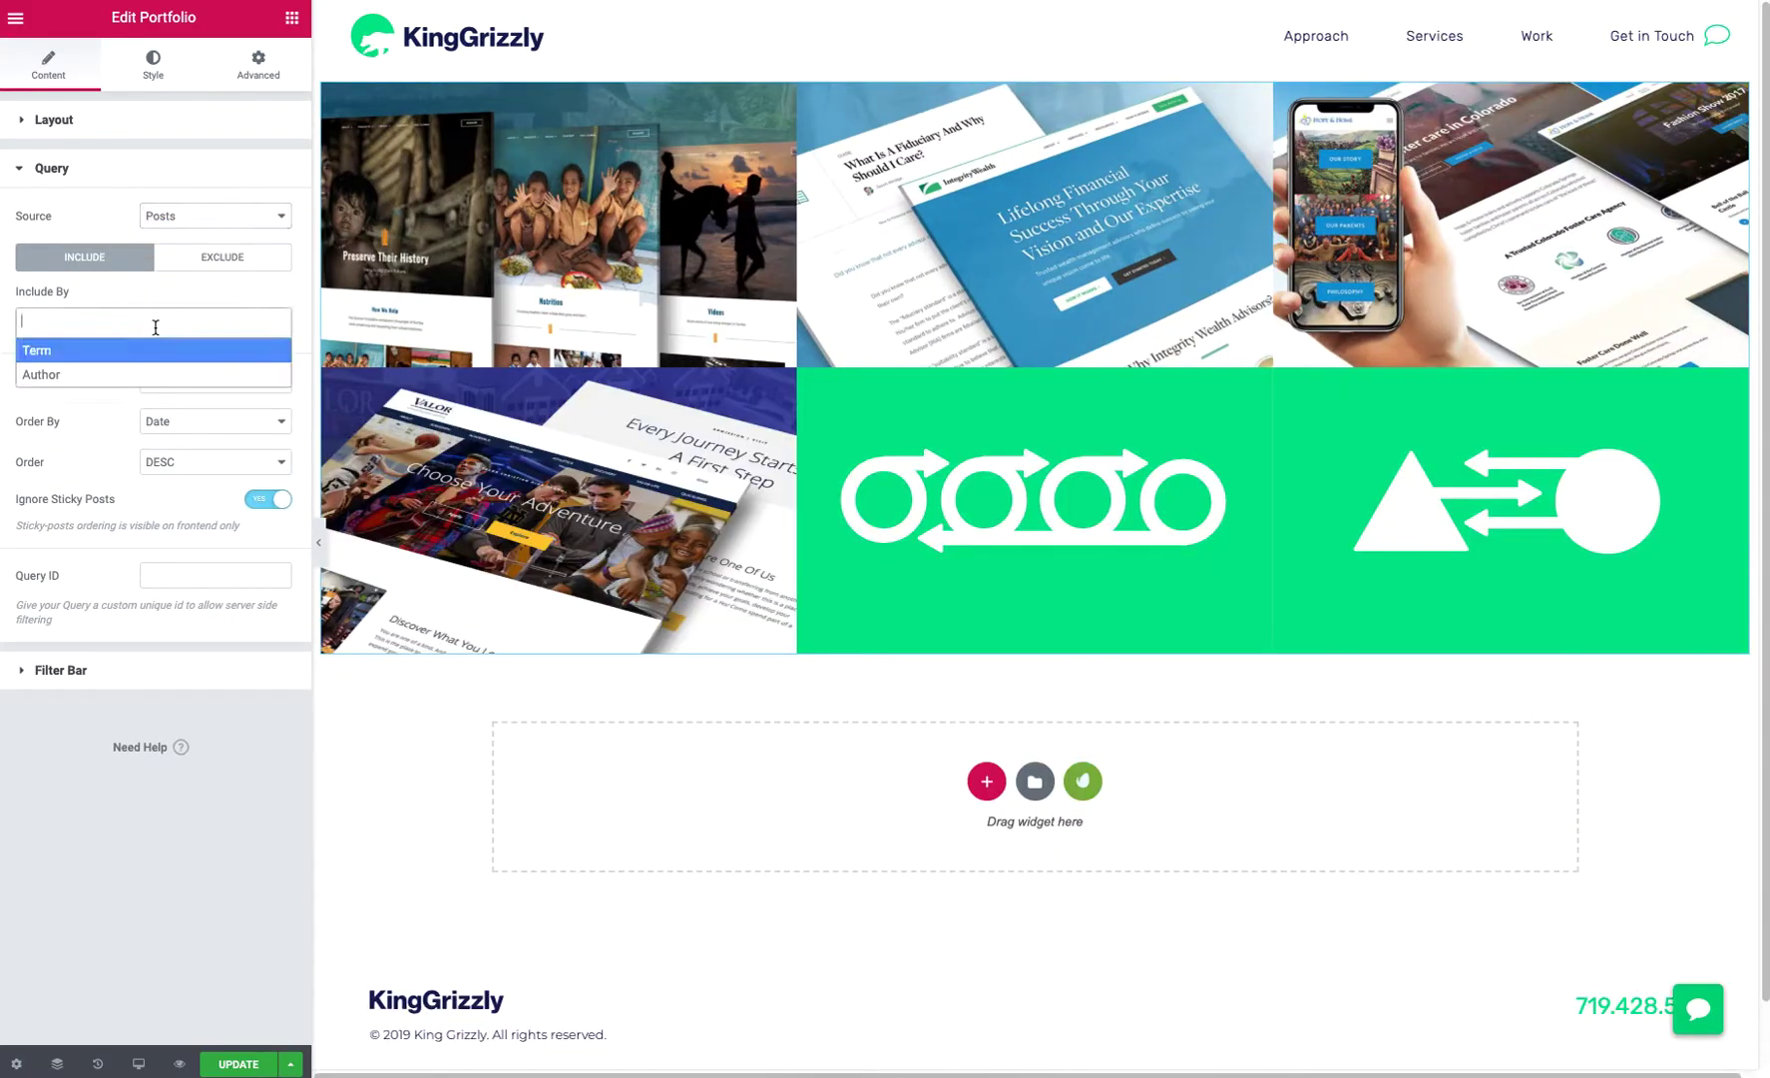
click(76, 352)
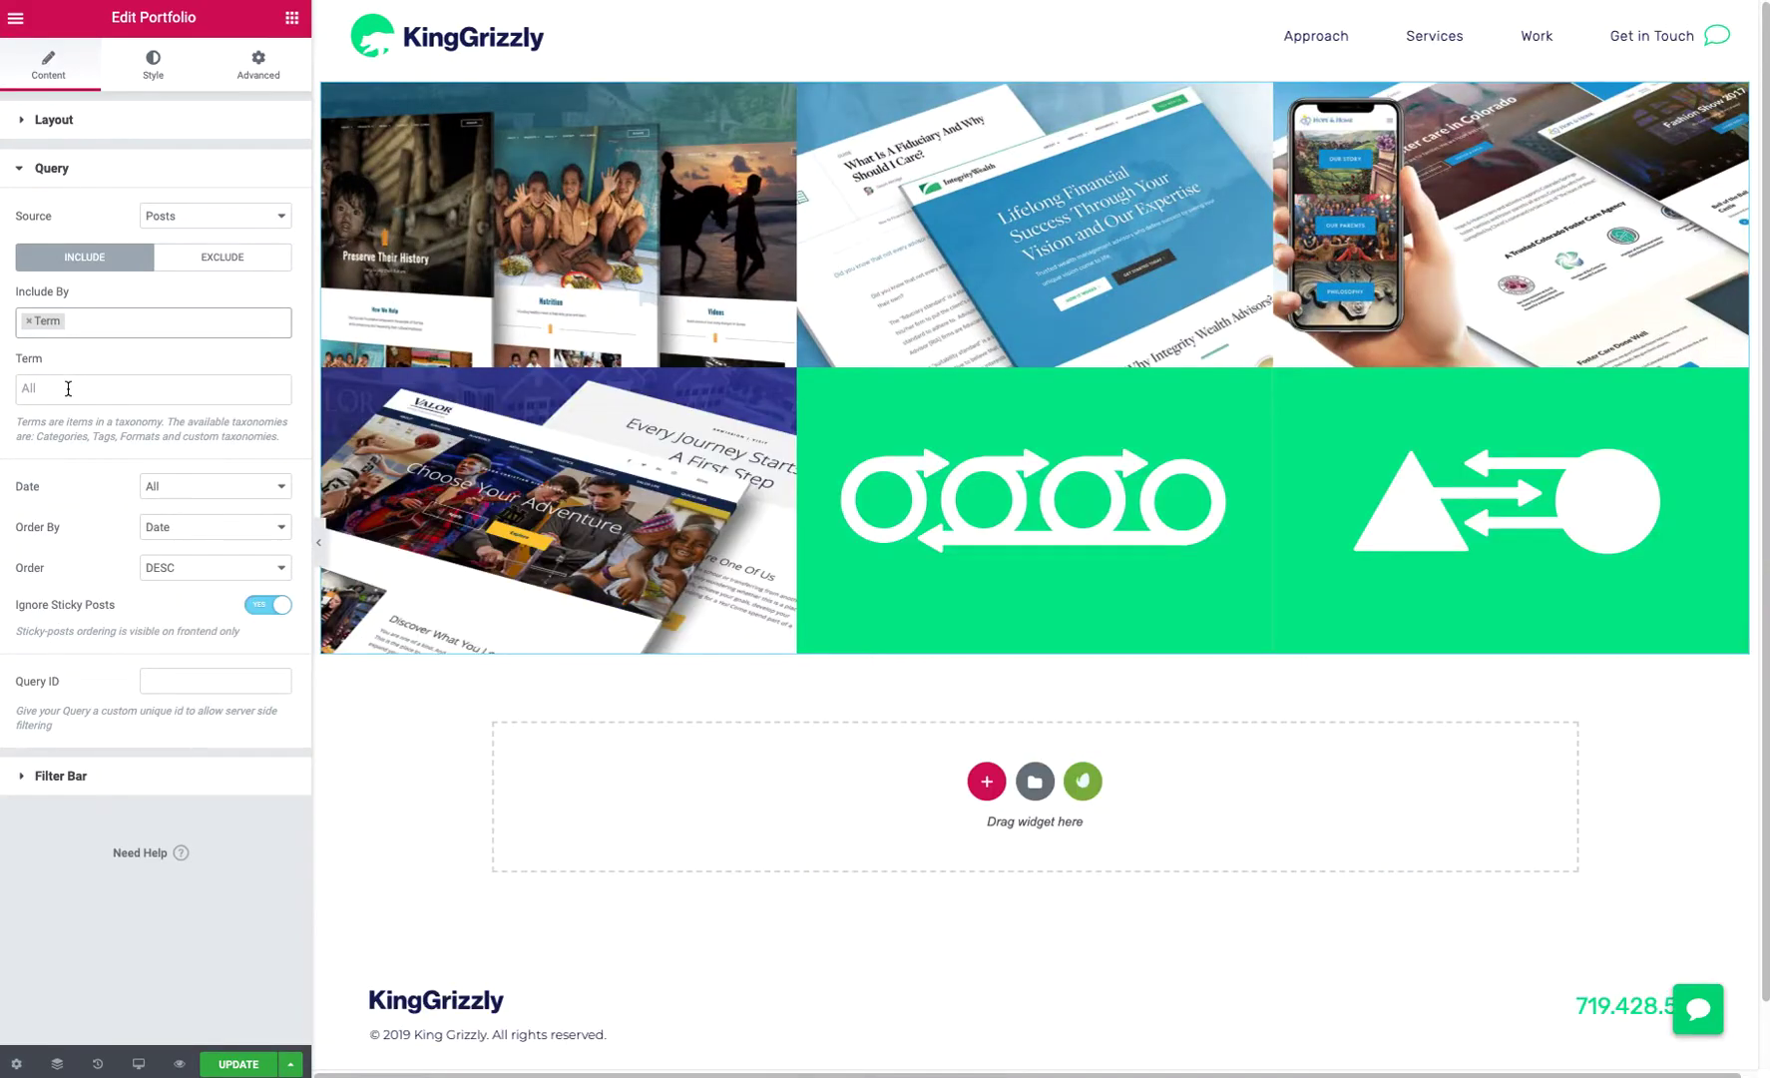
click(68, 388)
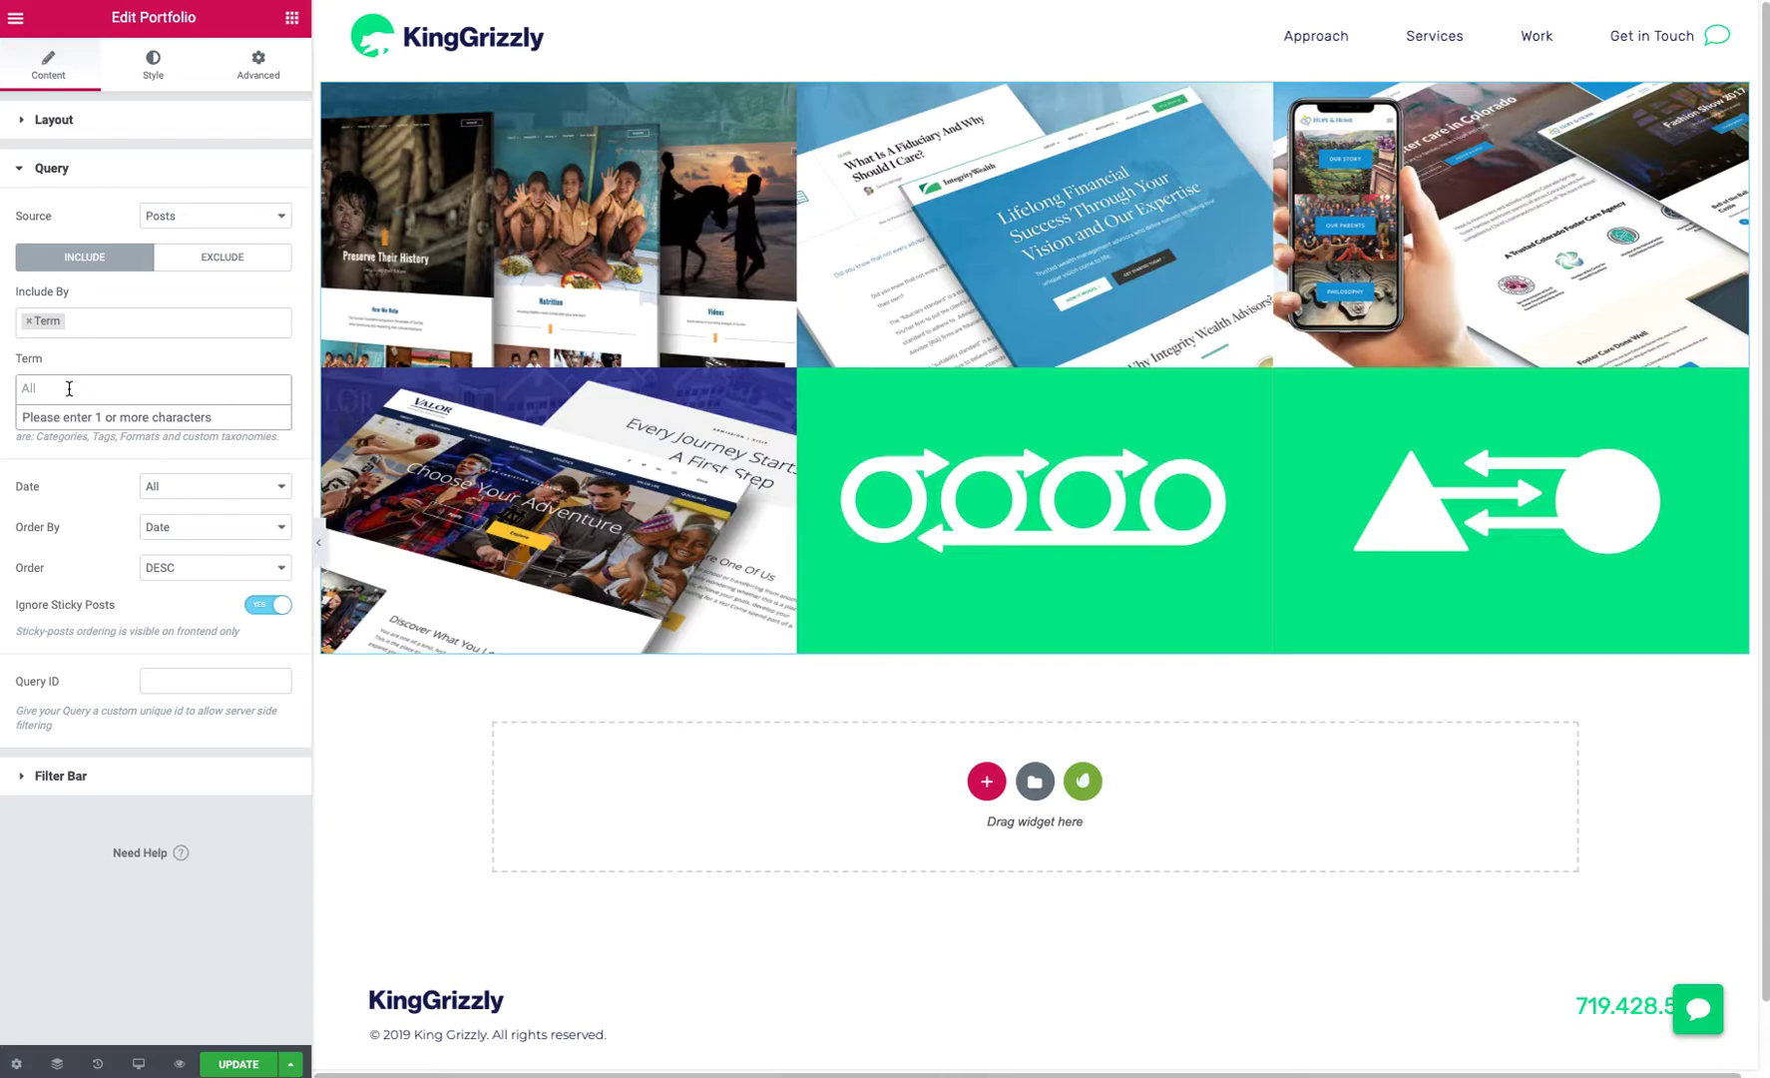
click(28, 320)
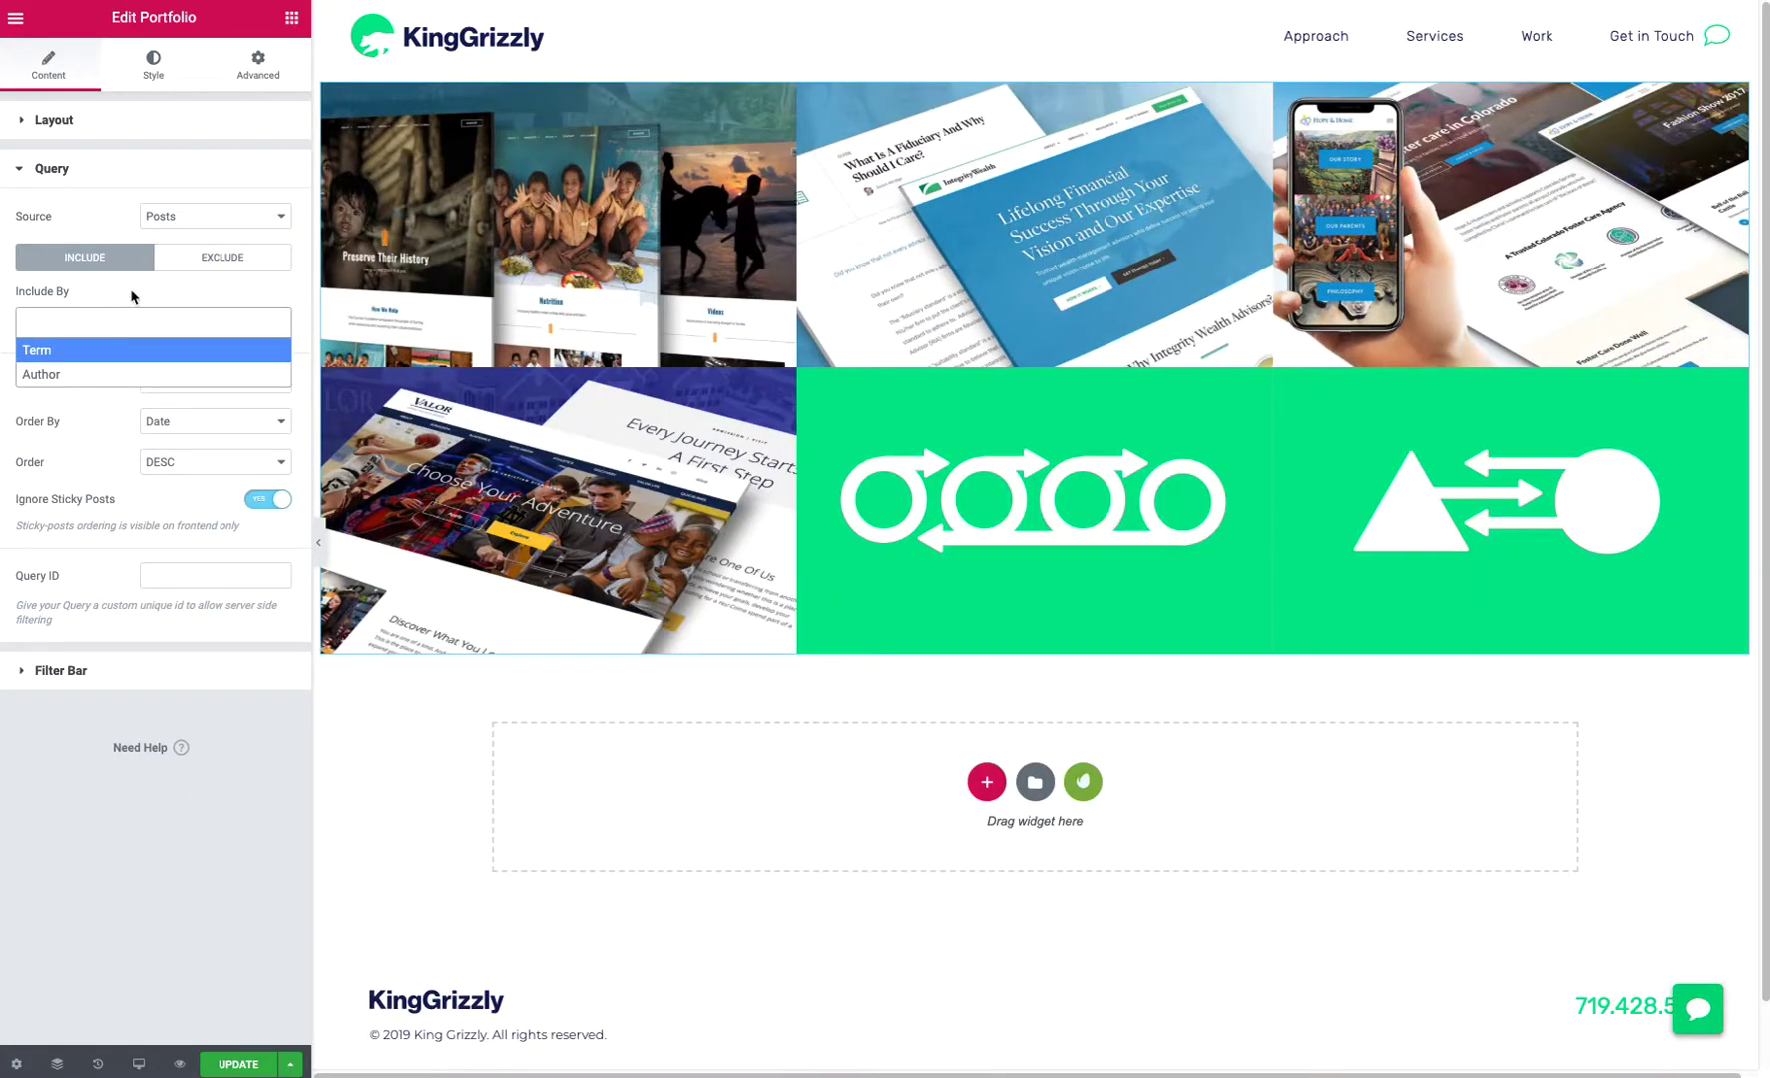
click(136, 296)
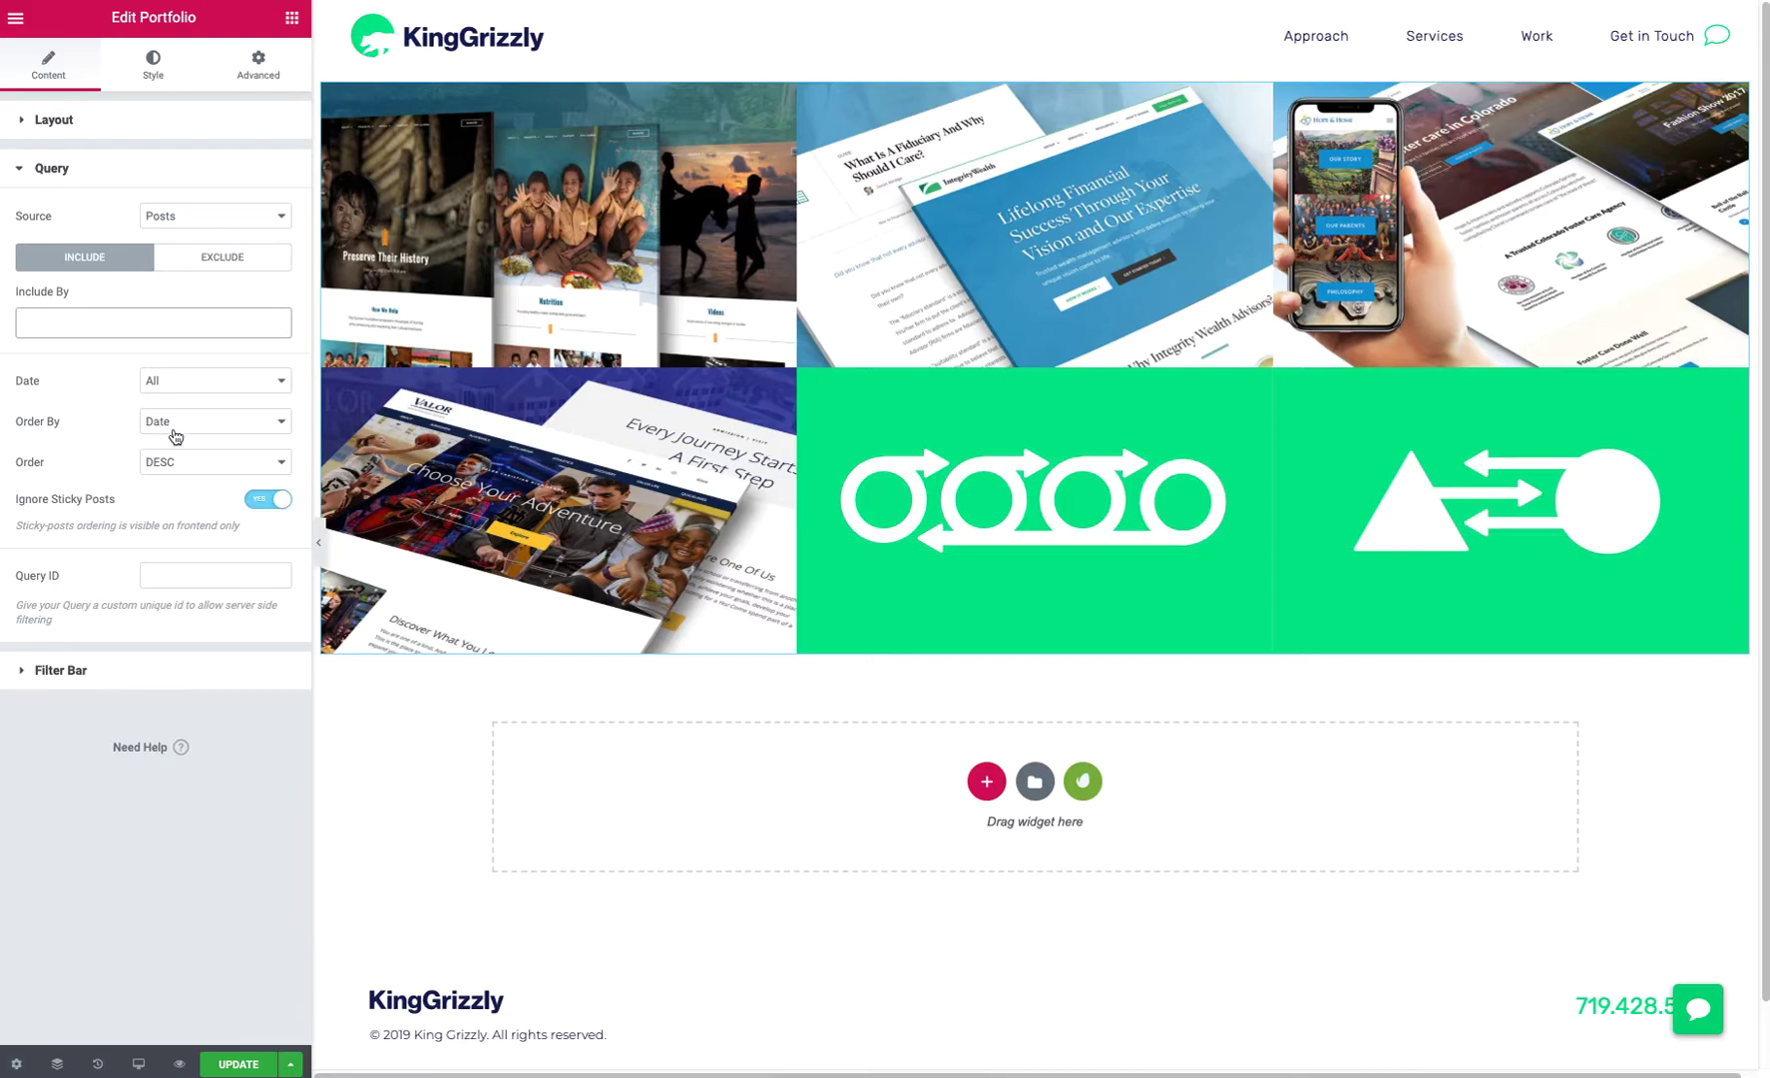
Check the Order options and keep it at DESC
click(178, 465)
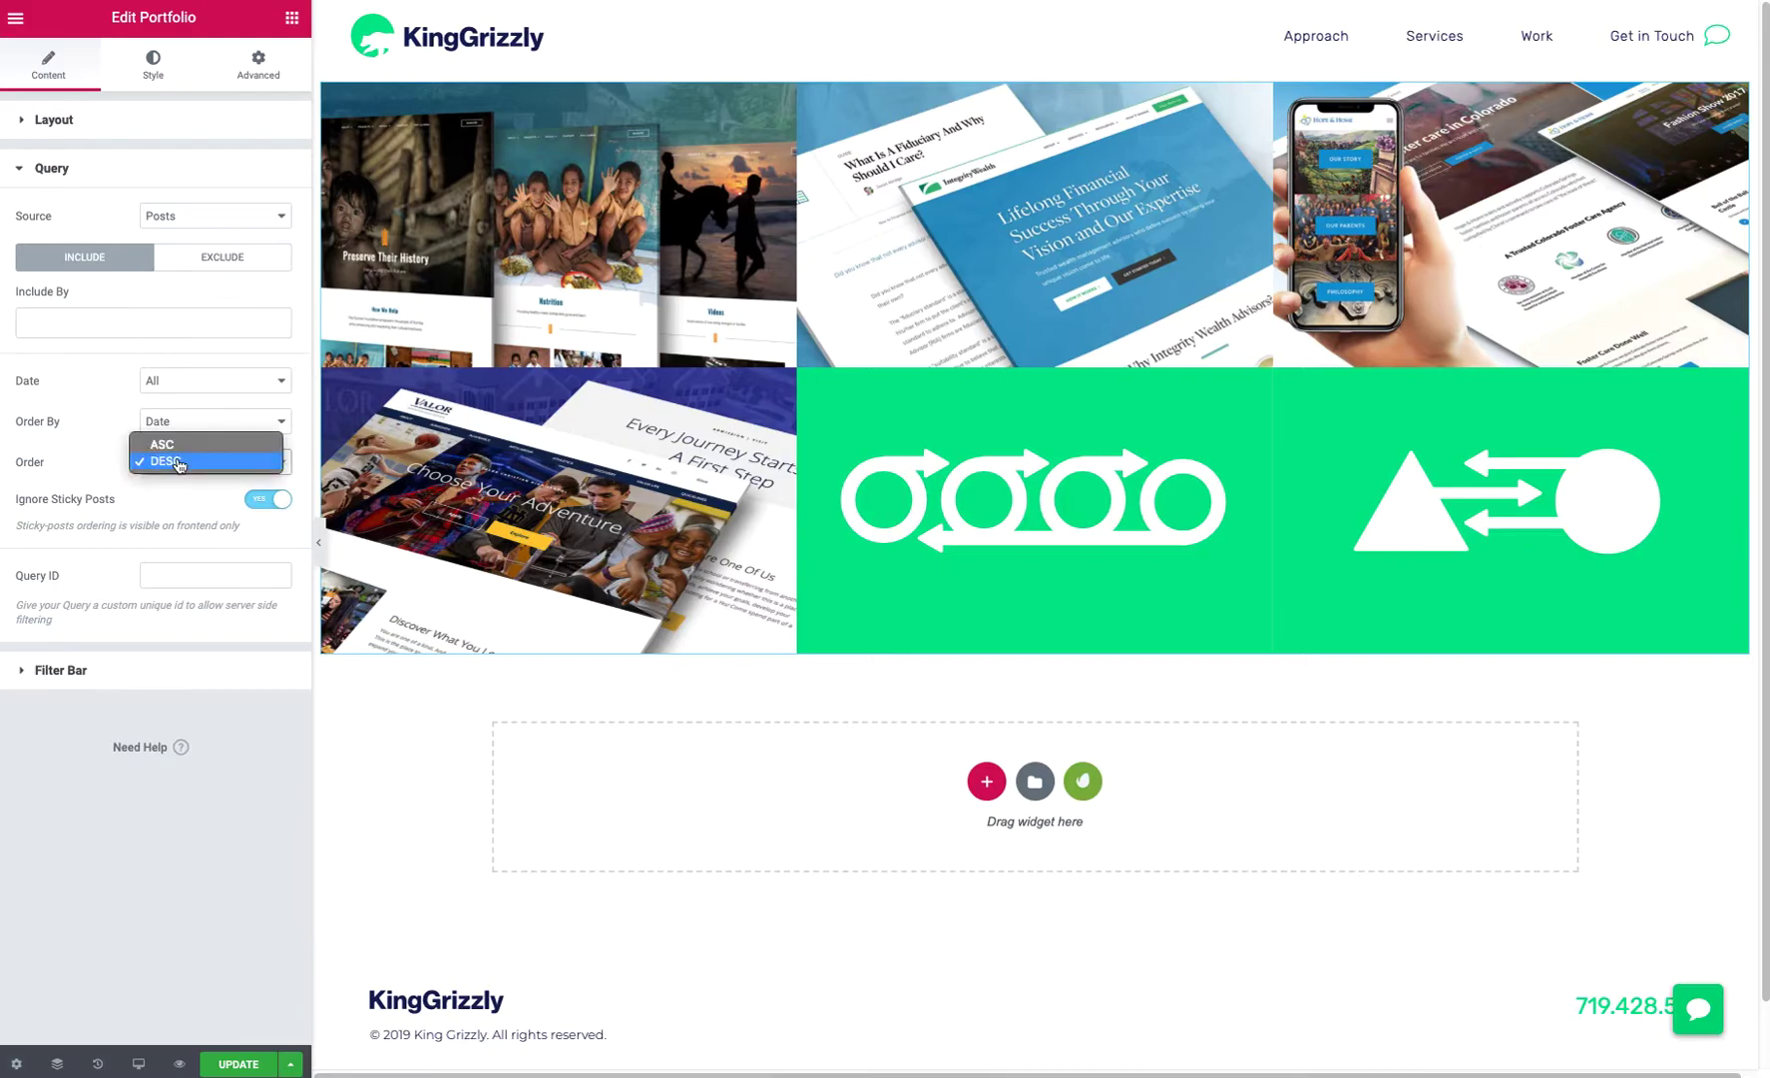
click(100, 447)
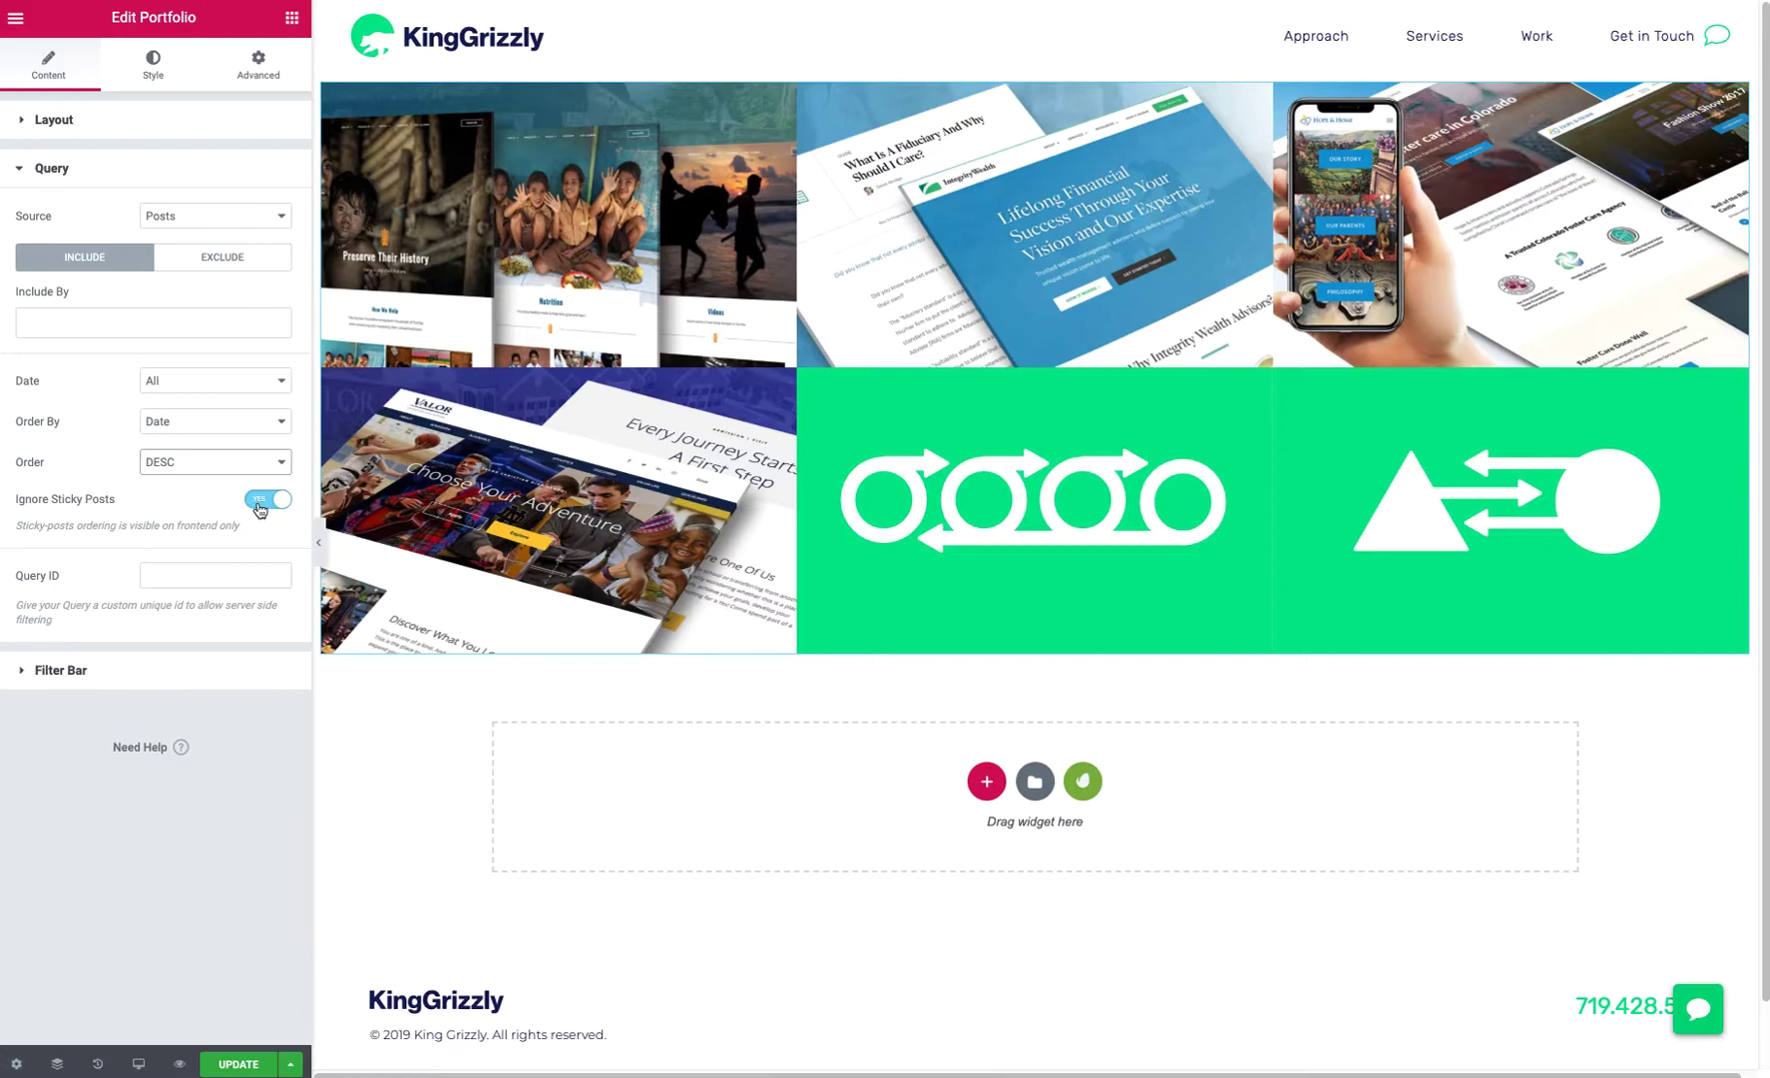
click(64, 669)
Turn on the Filter Bar and set its Taxonomy to Tags
click(269, 263)
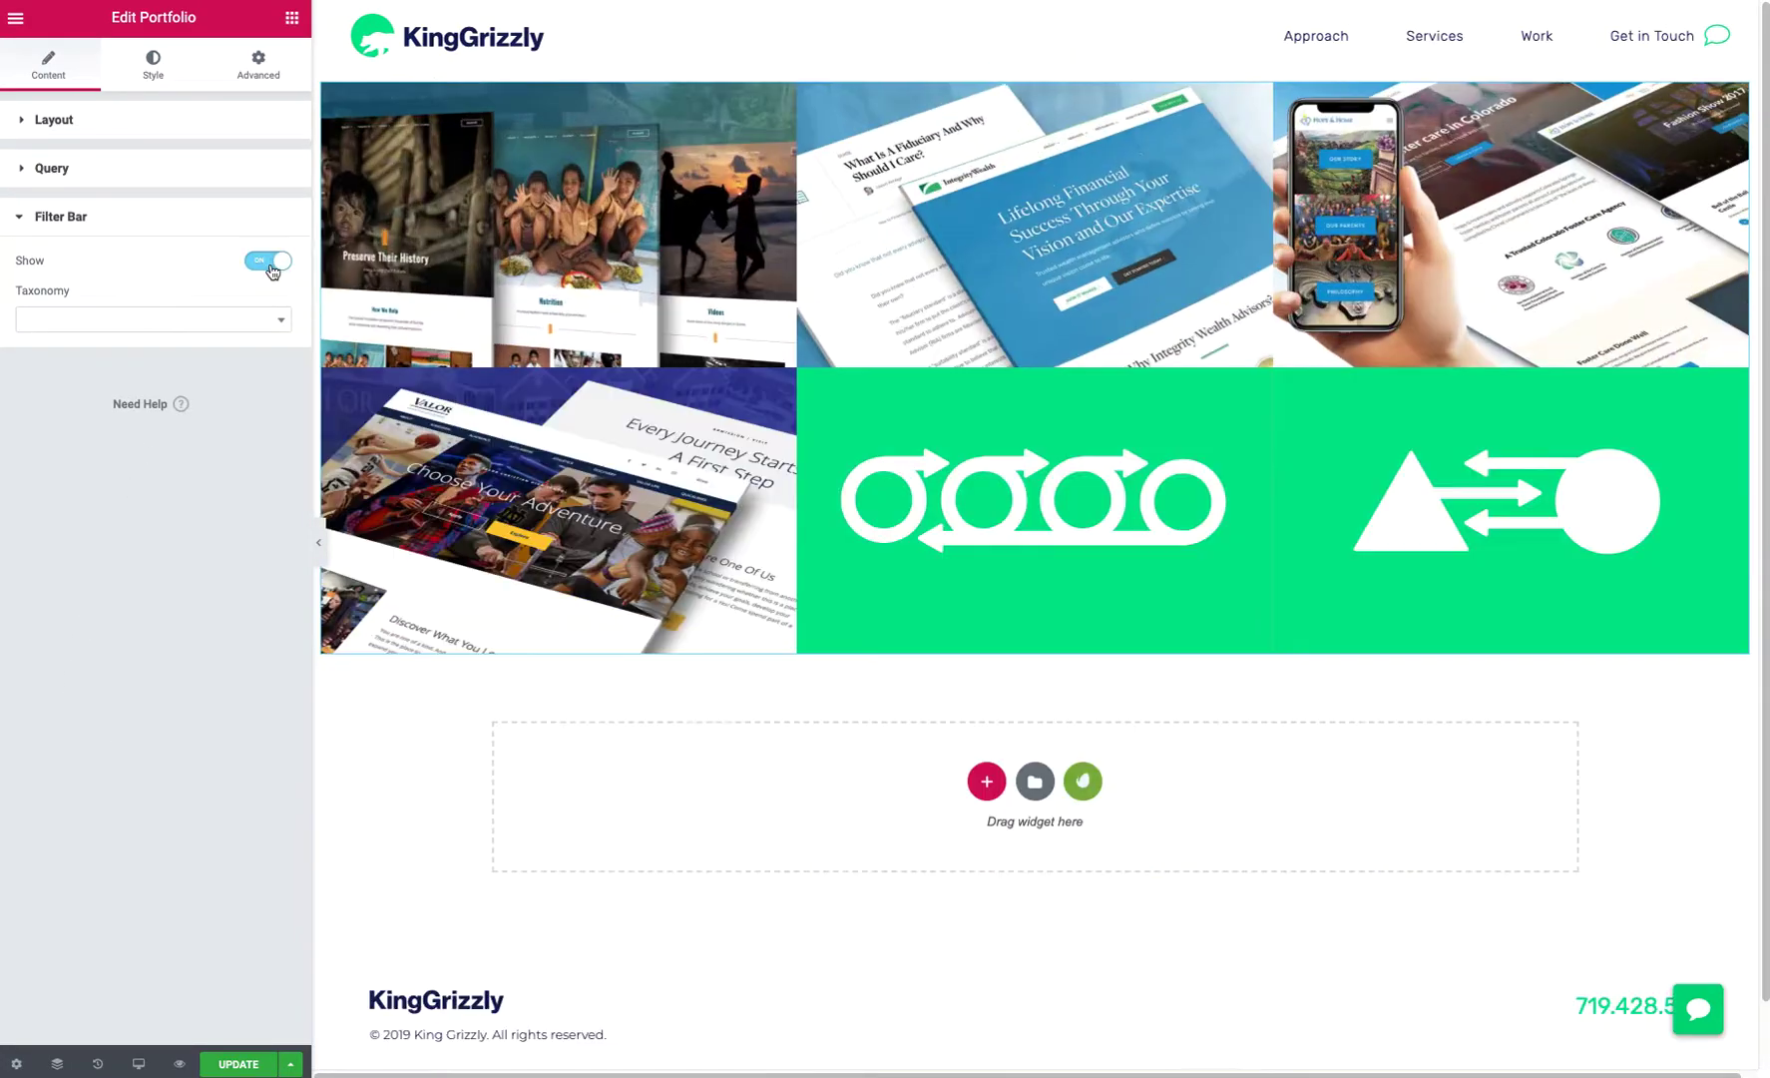
click(237, 322)
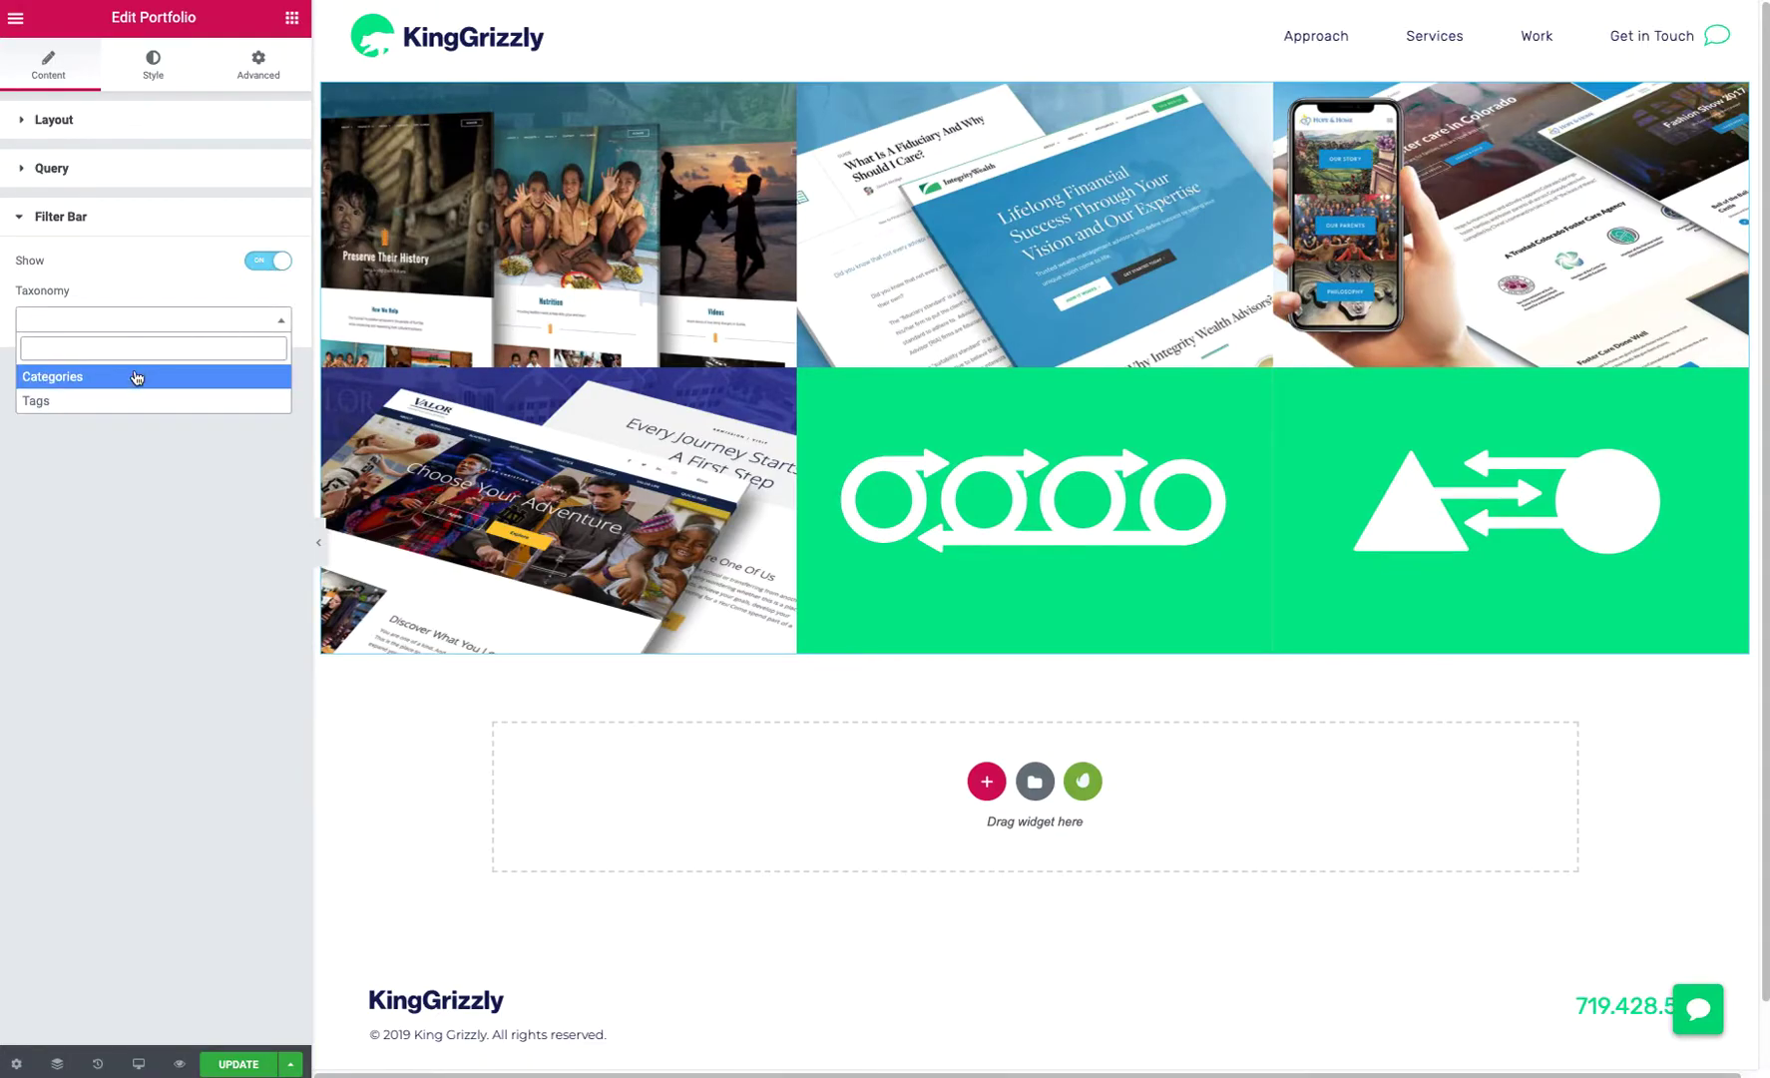
click(95, 403)
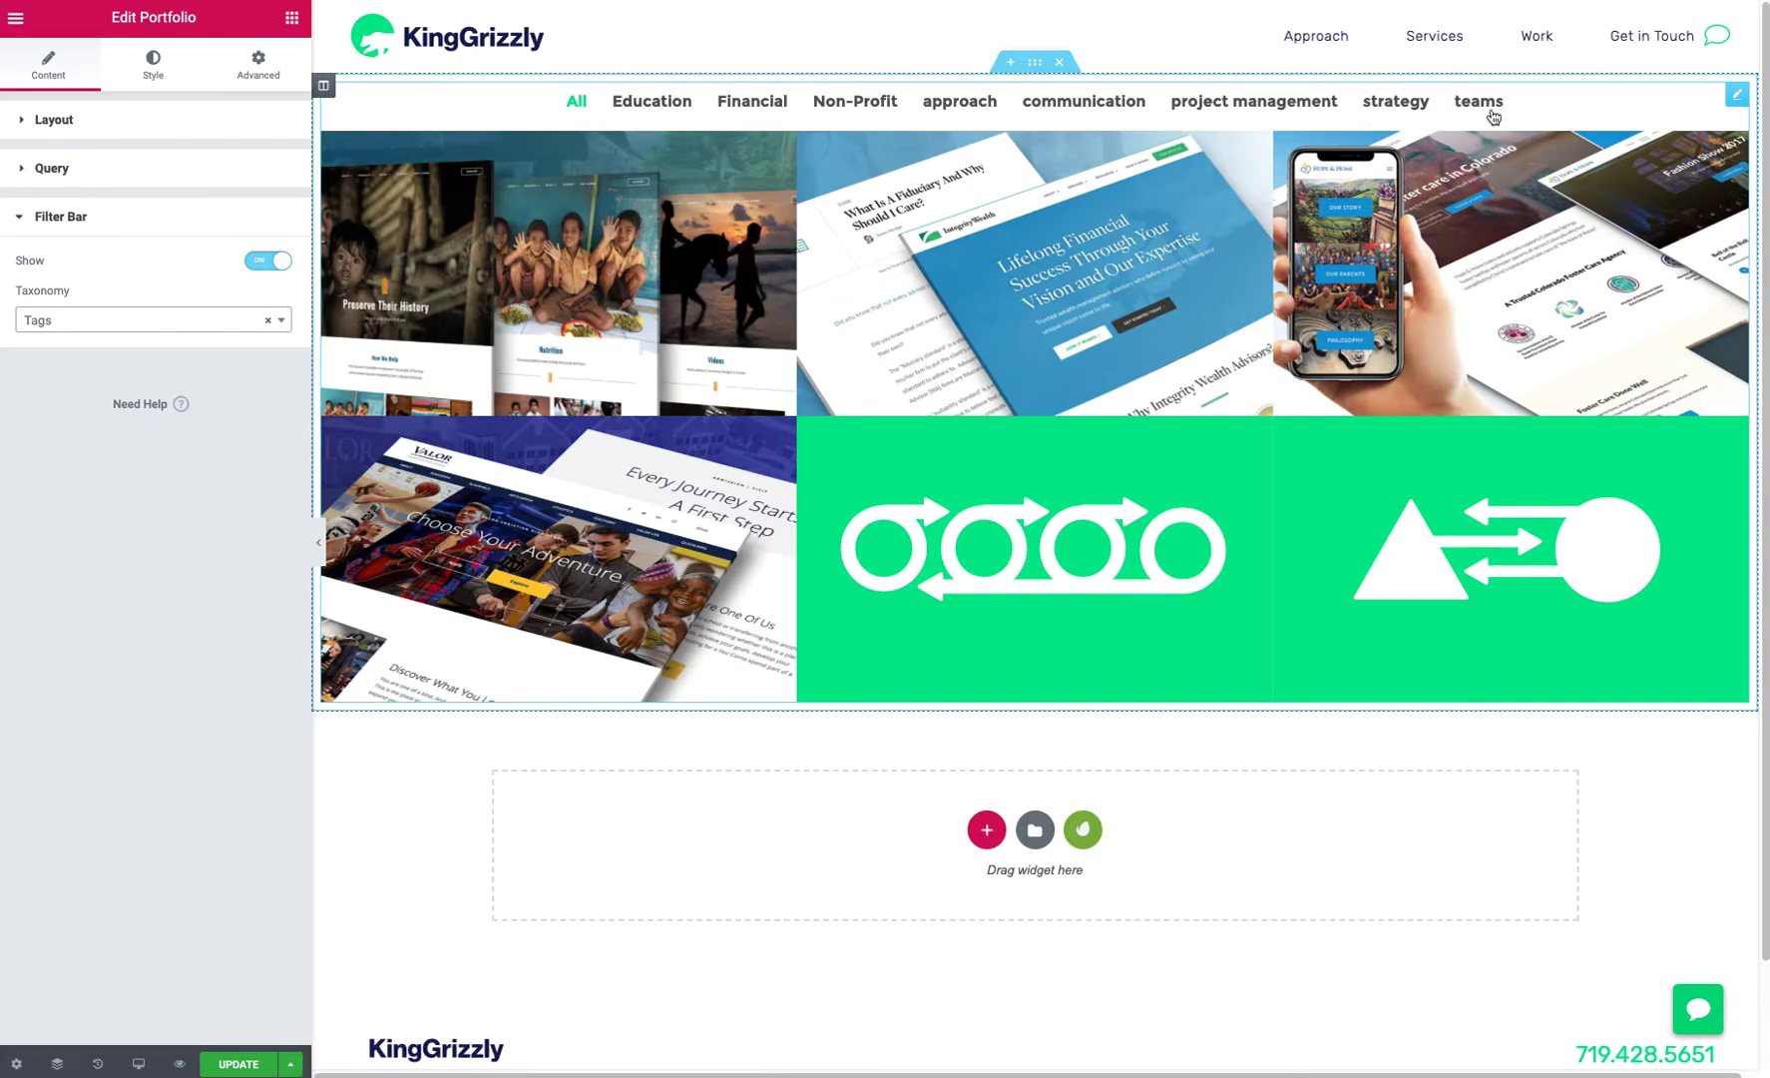
Test the Education, Financial, Non-Profit and other tag filters, then return to All
click(657, 112)
click(751, 108)
click(873, 108)
click(960, 103)
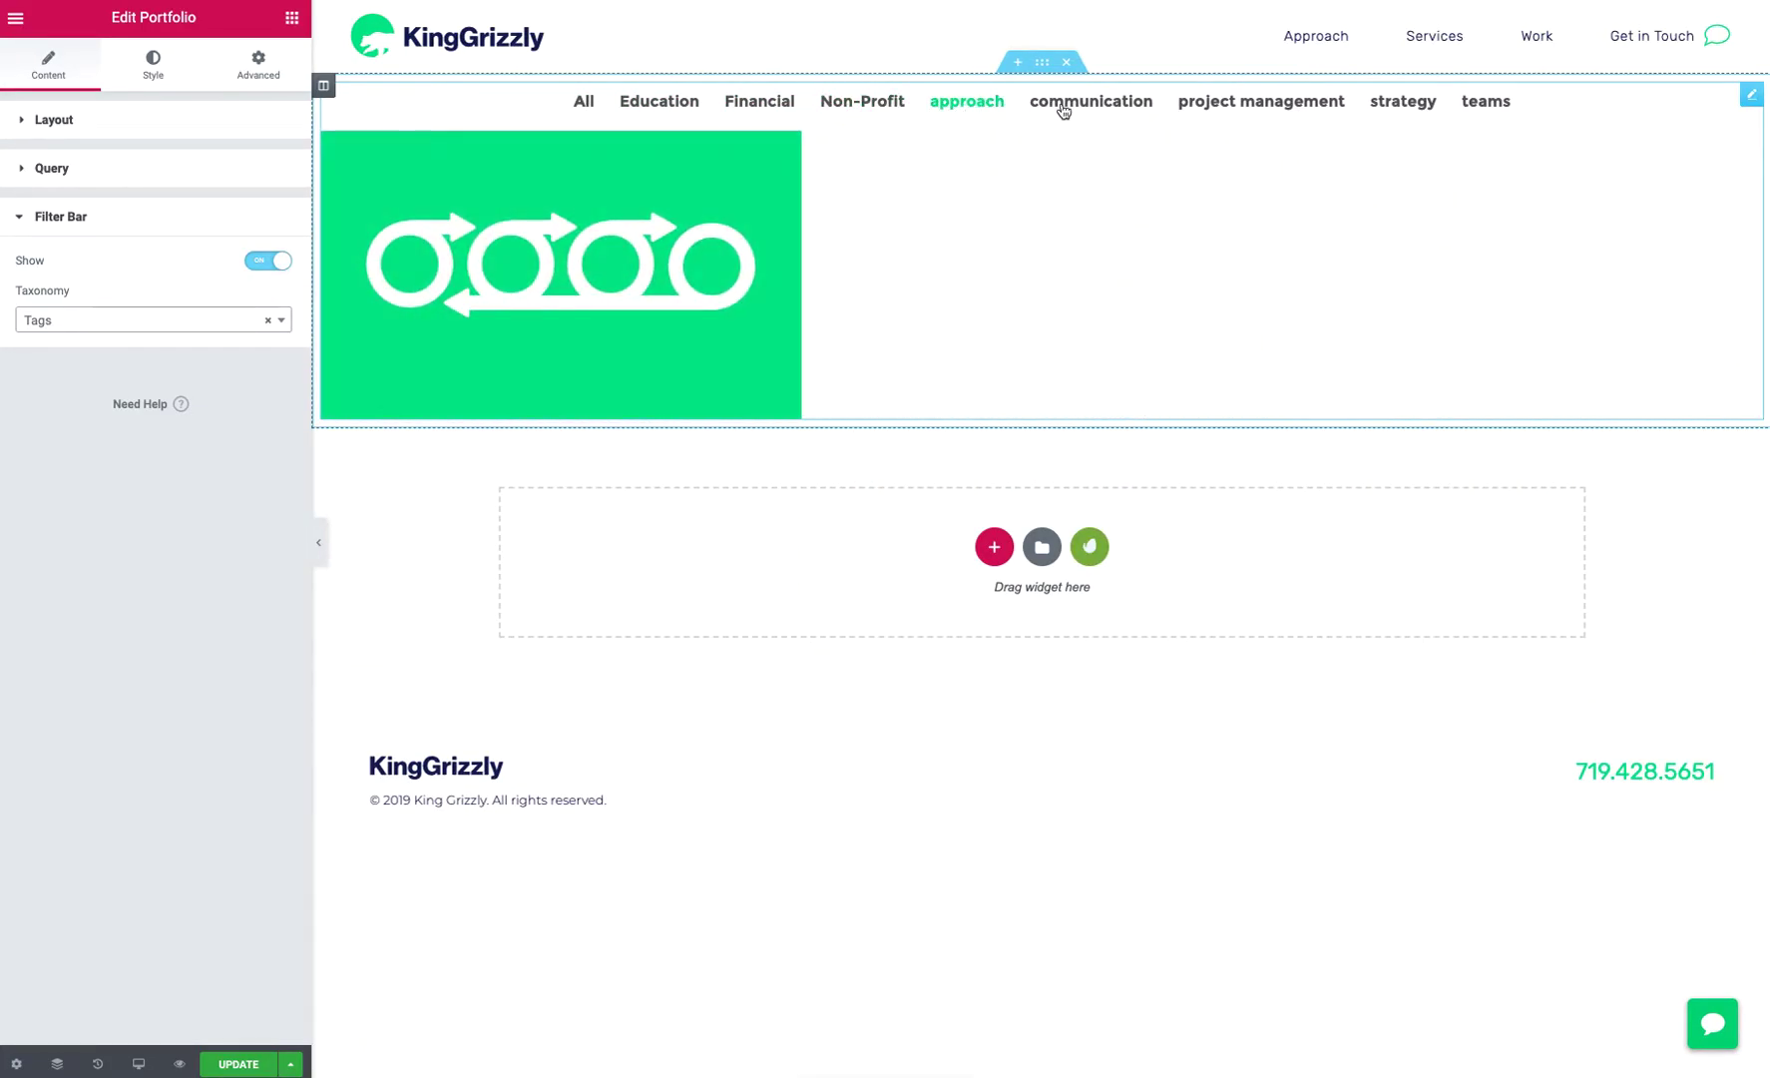
click(1073, 103)
click(1194, 101)
click(587, 104)
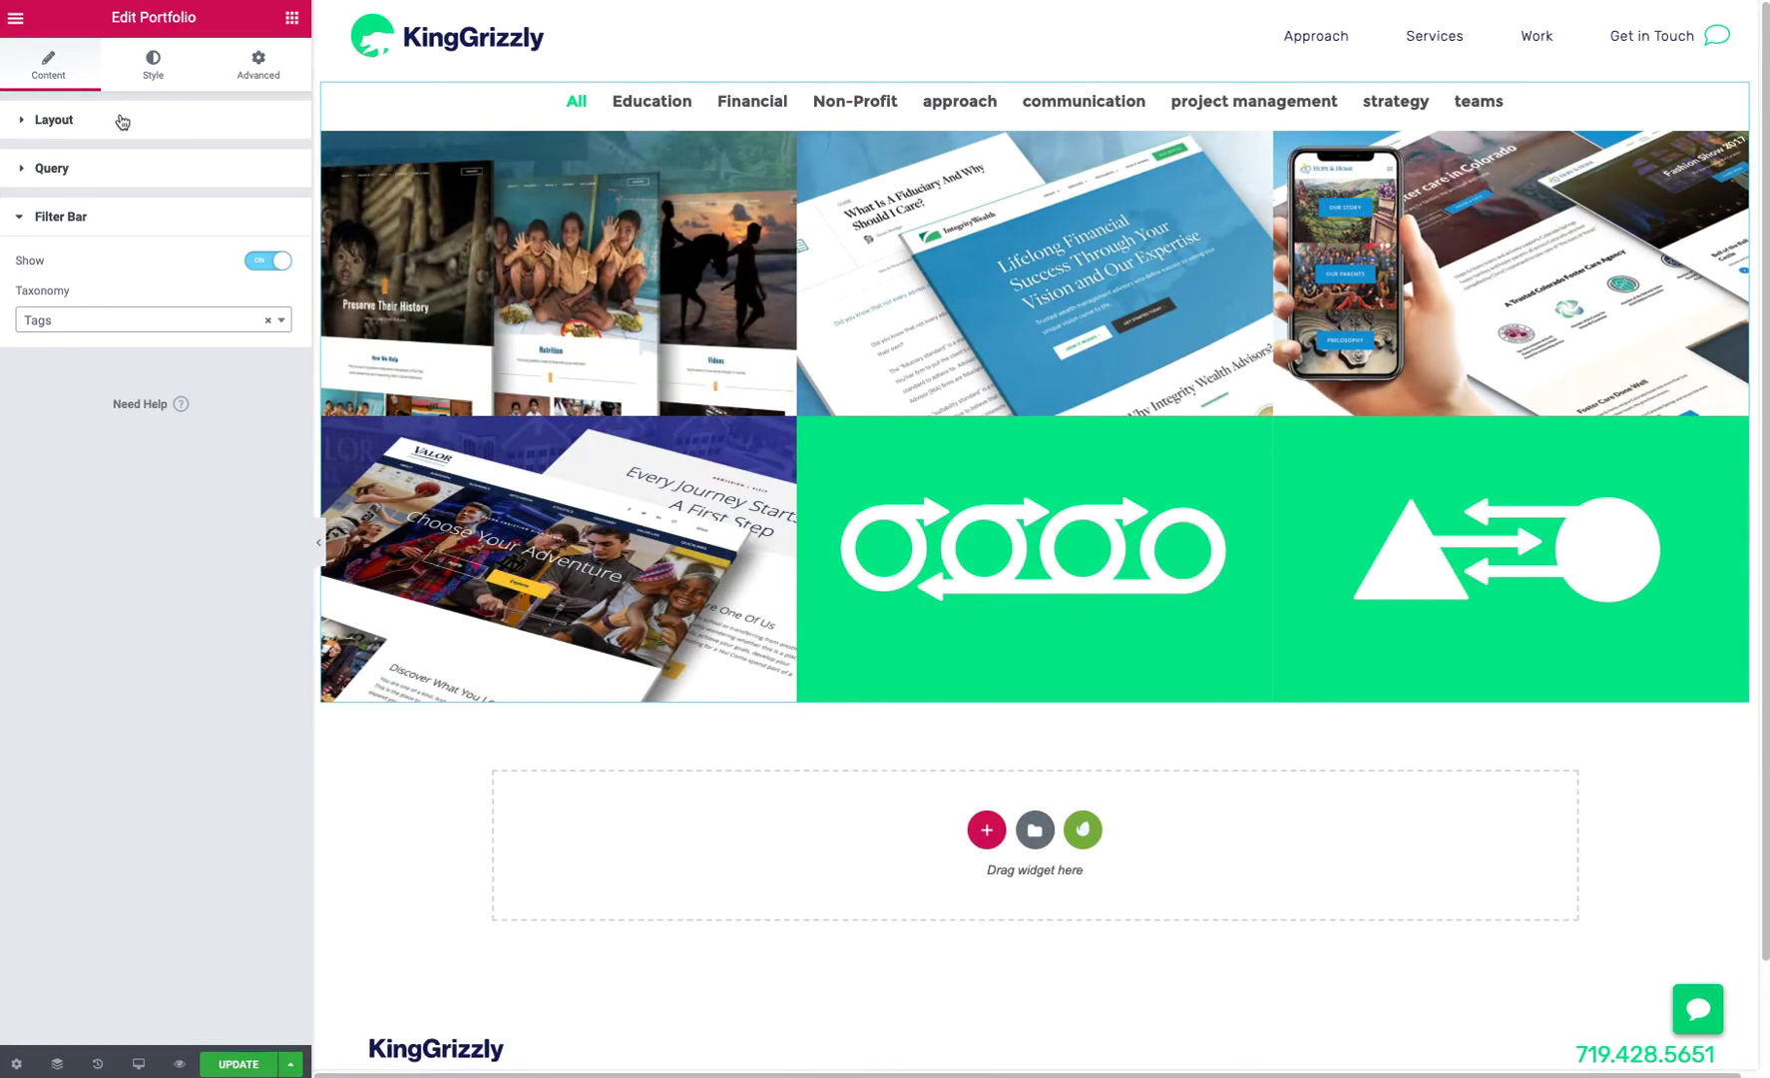
click(153, 75)
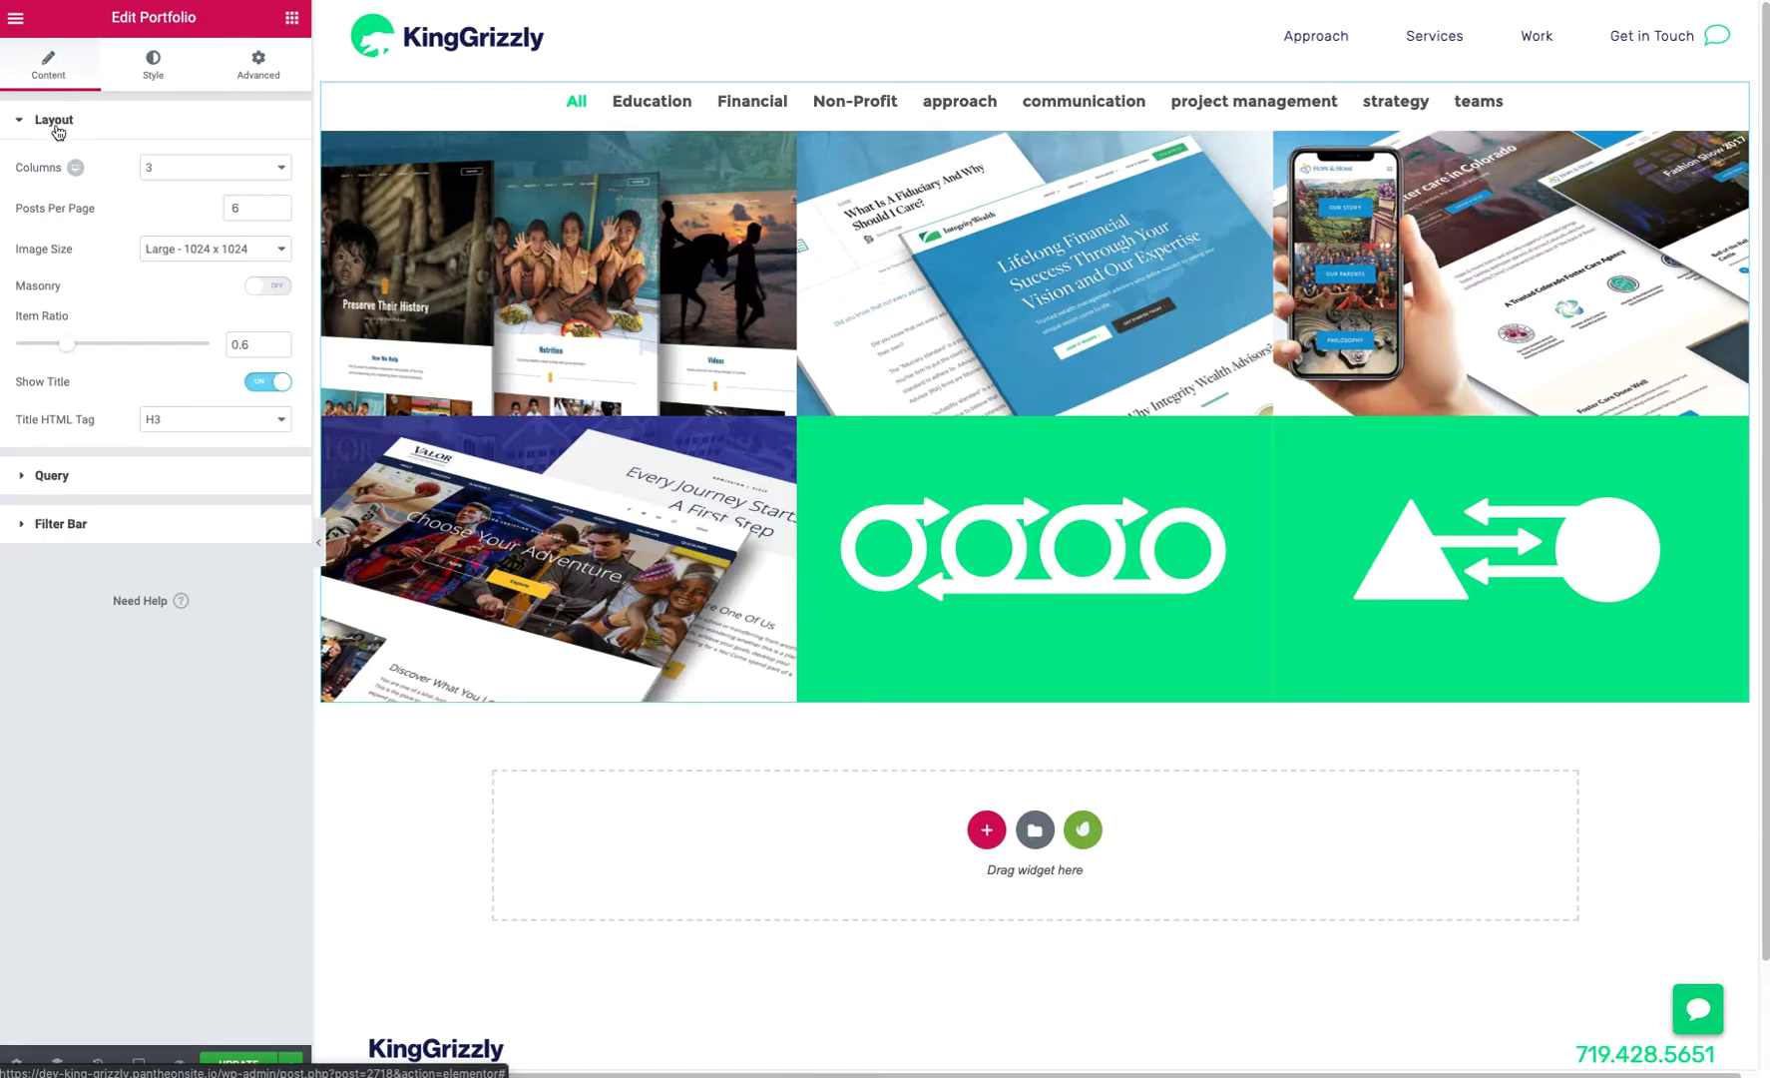
Toggle the portfolio item titles off and back on
click(267, 381)
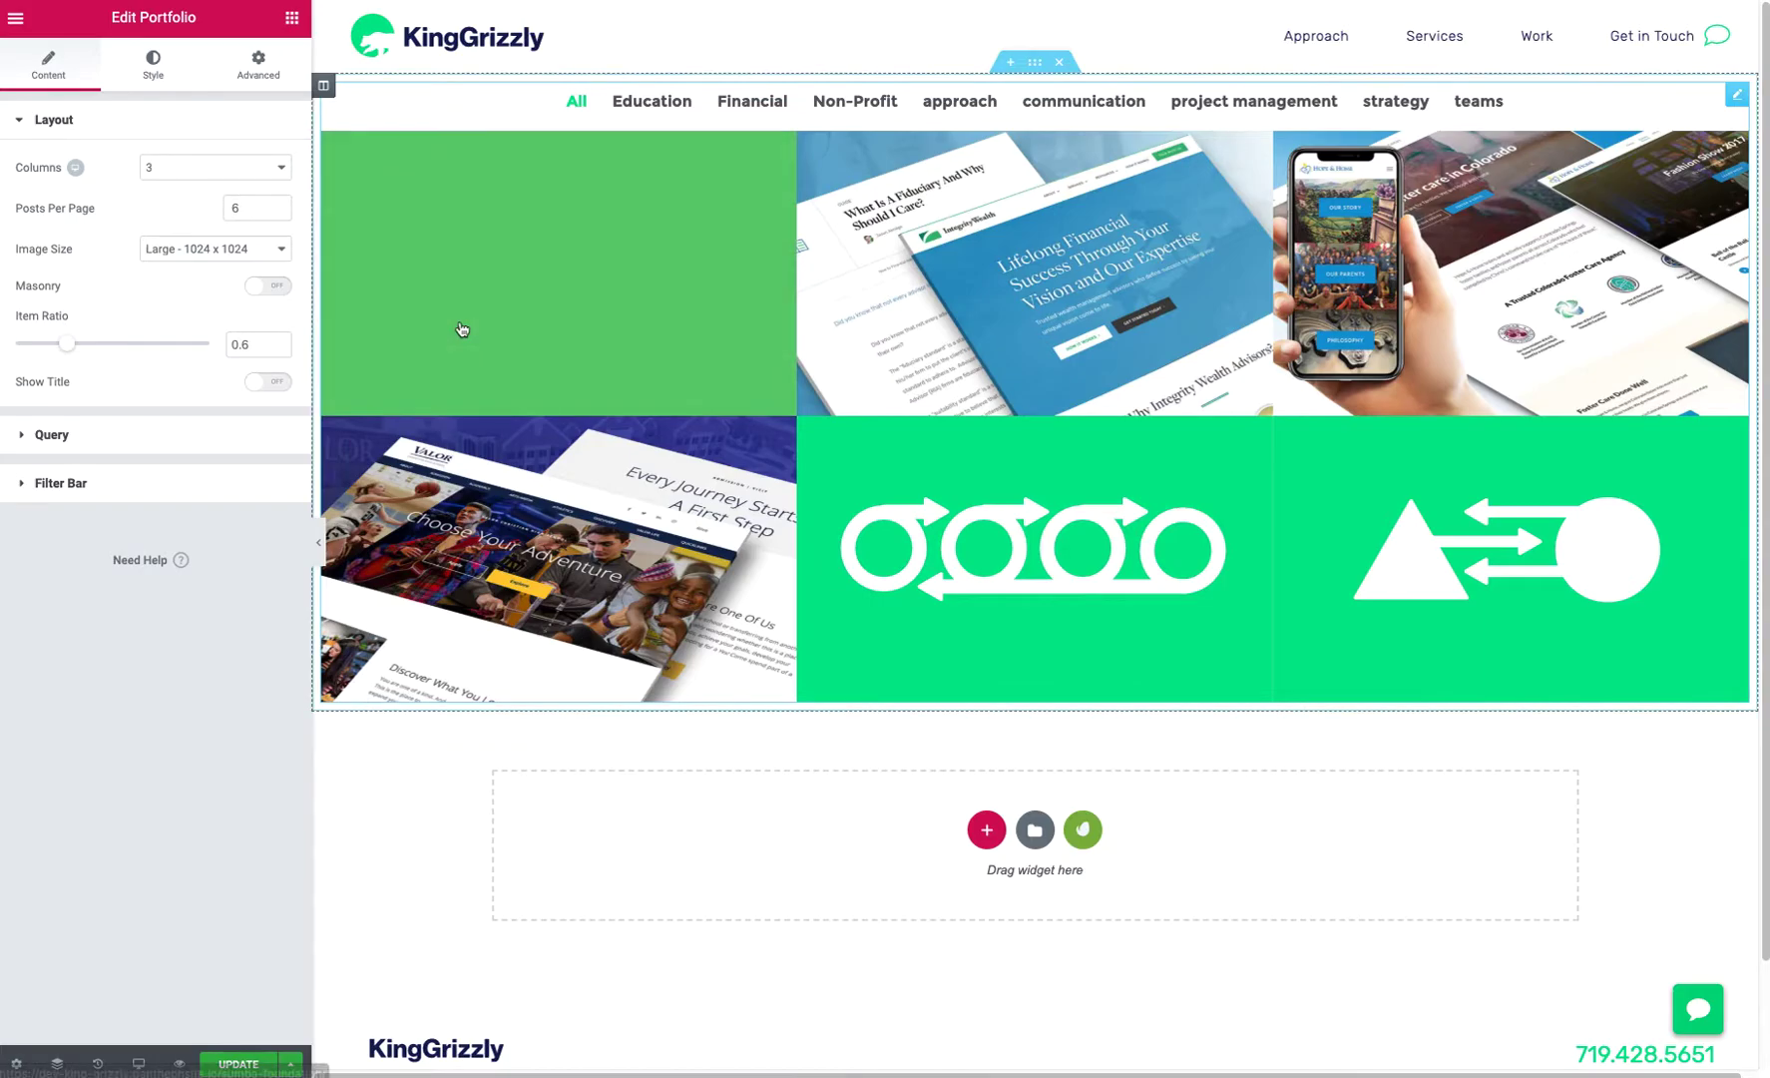
click(267, 381)
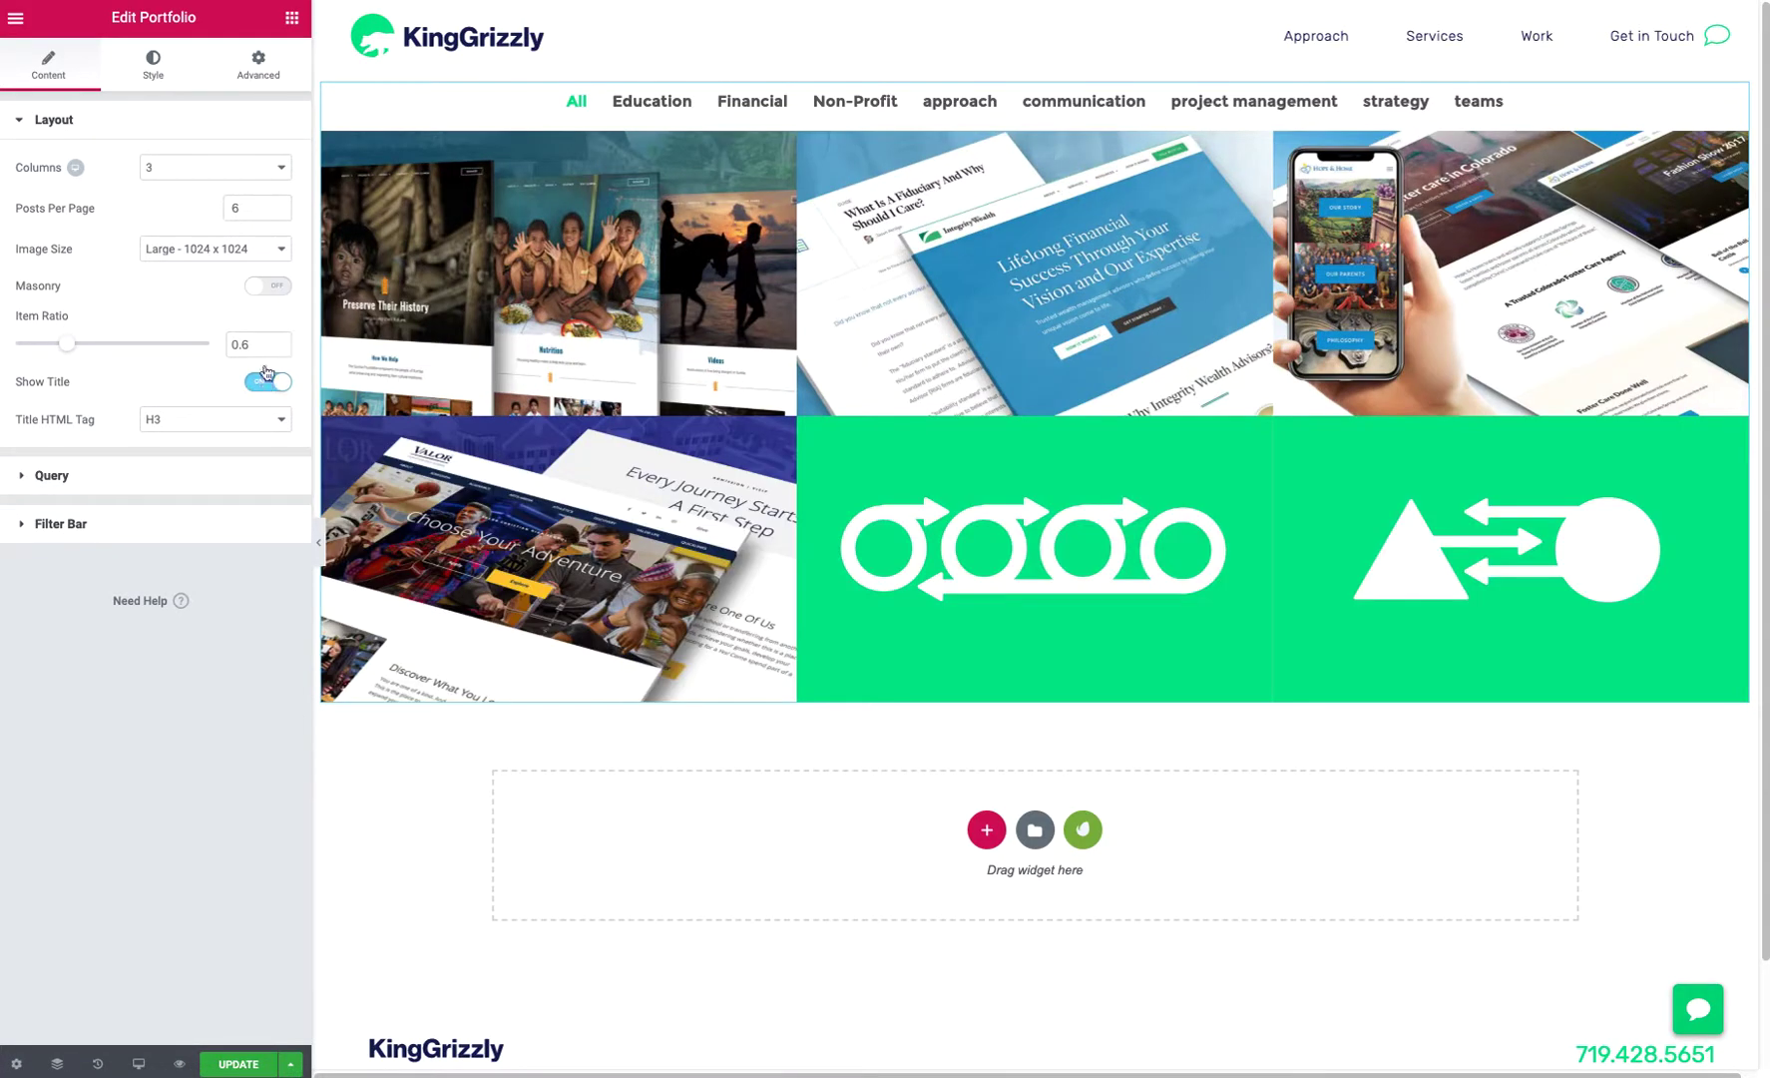
click(153, 67)
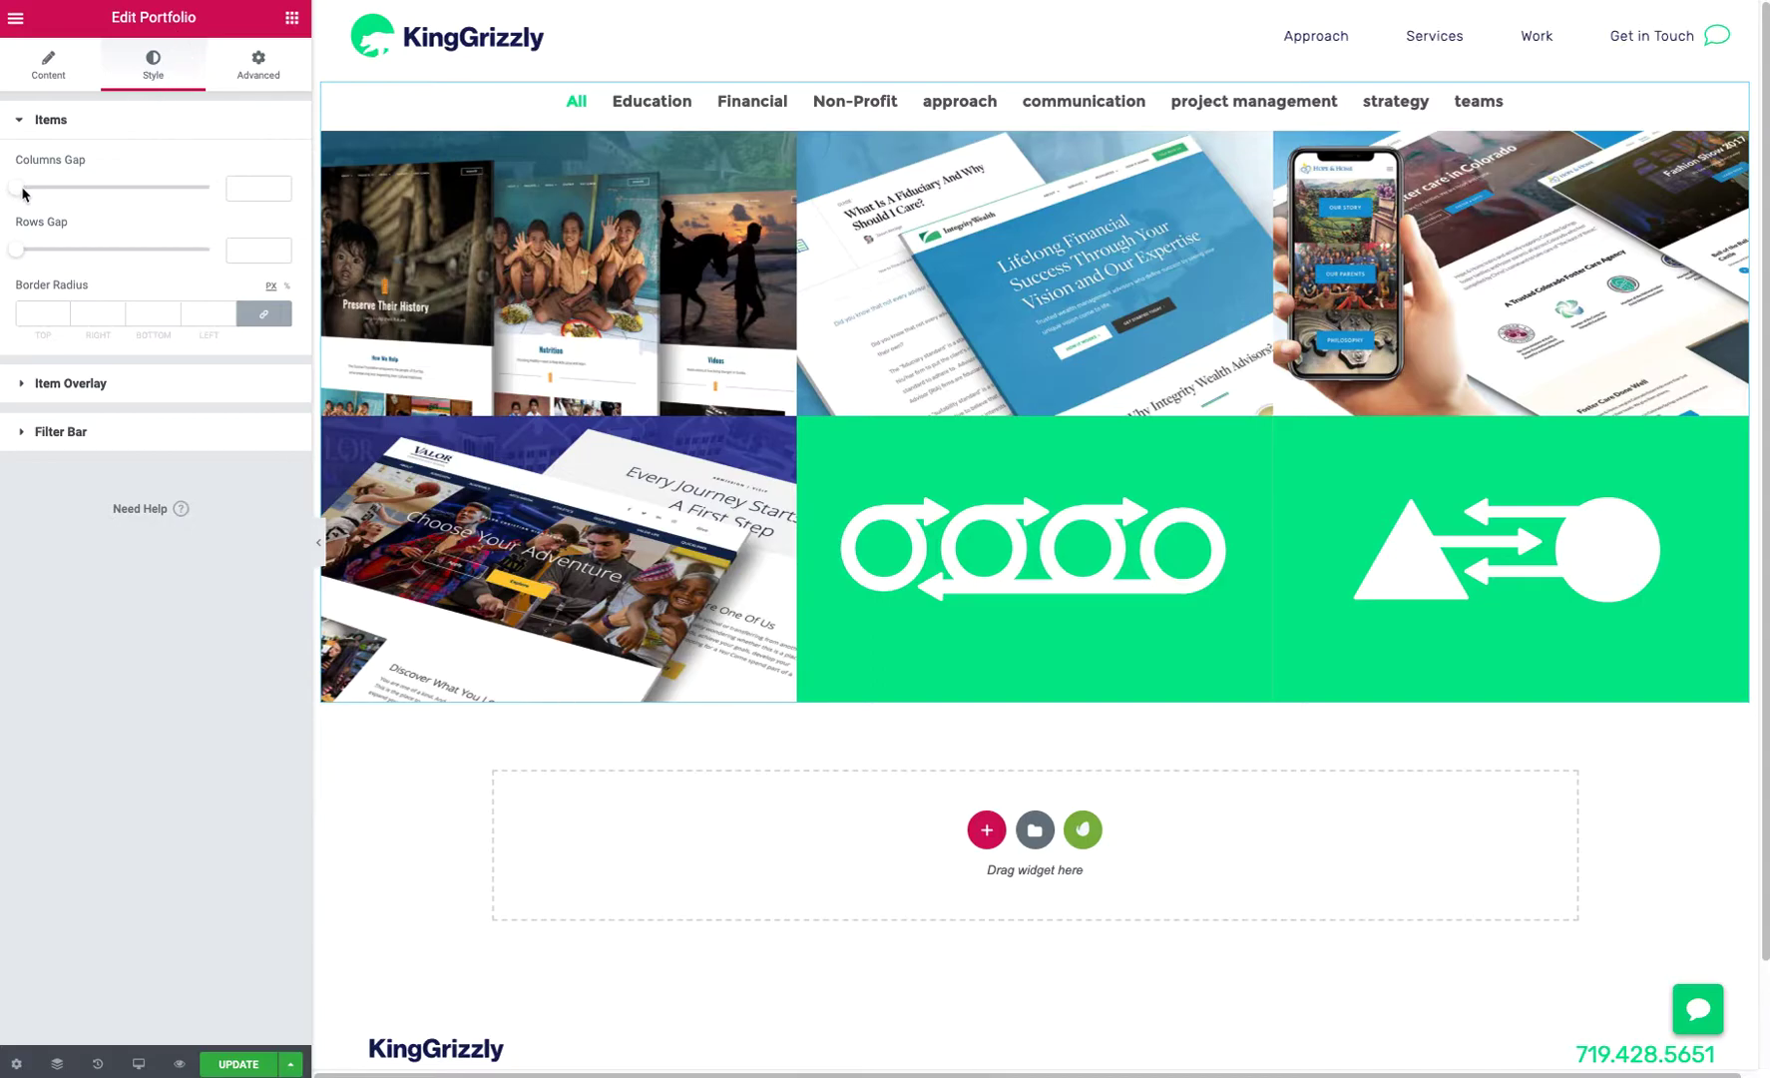
Set both the Columns Gap and Rows Gap of the items to 10
drag(18, 189, 59, 195)
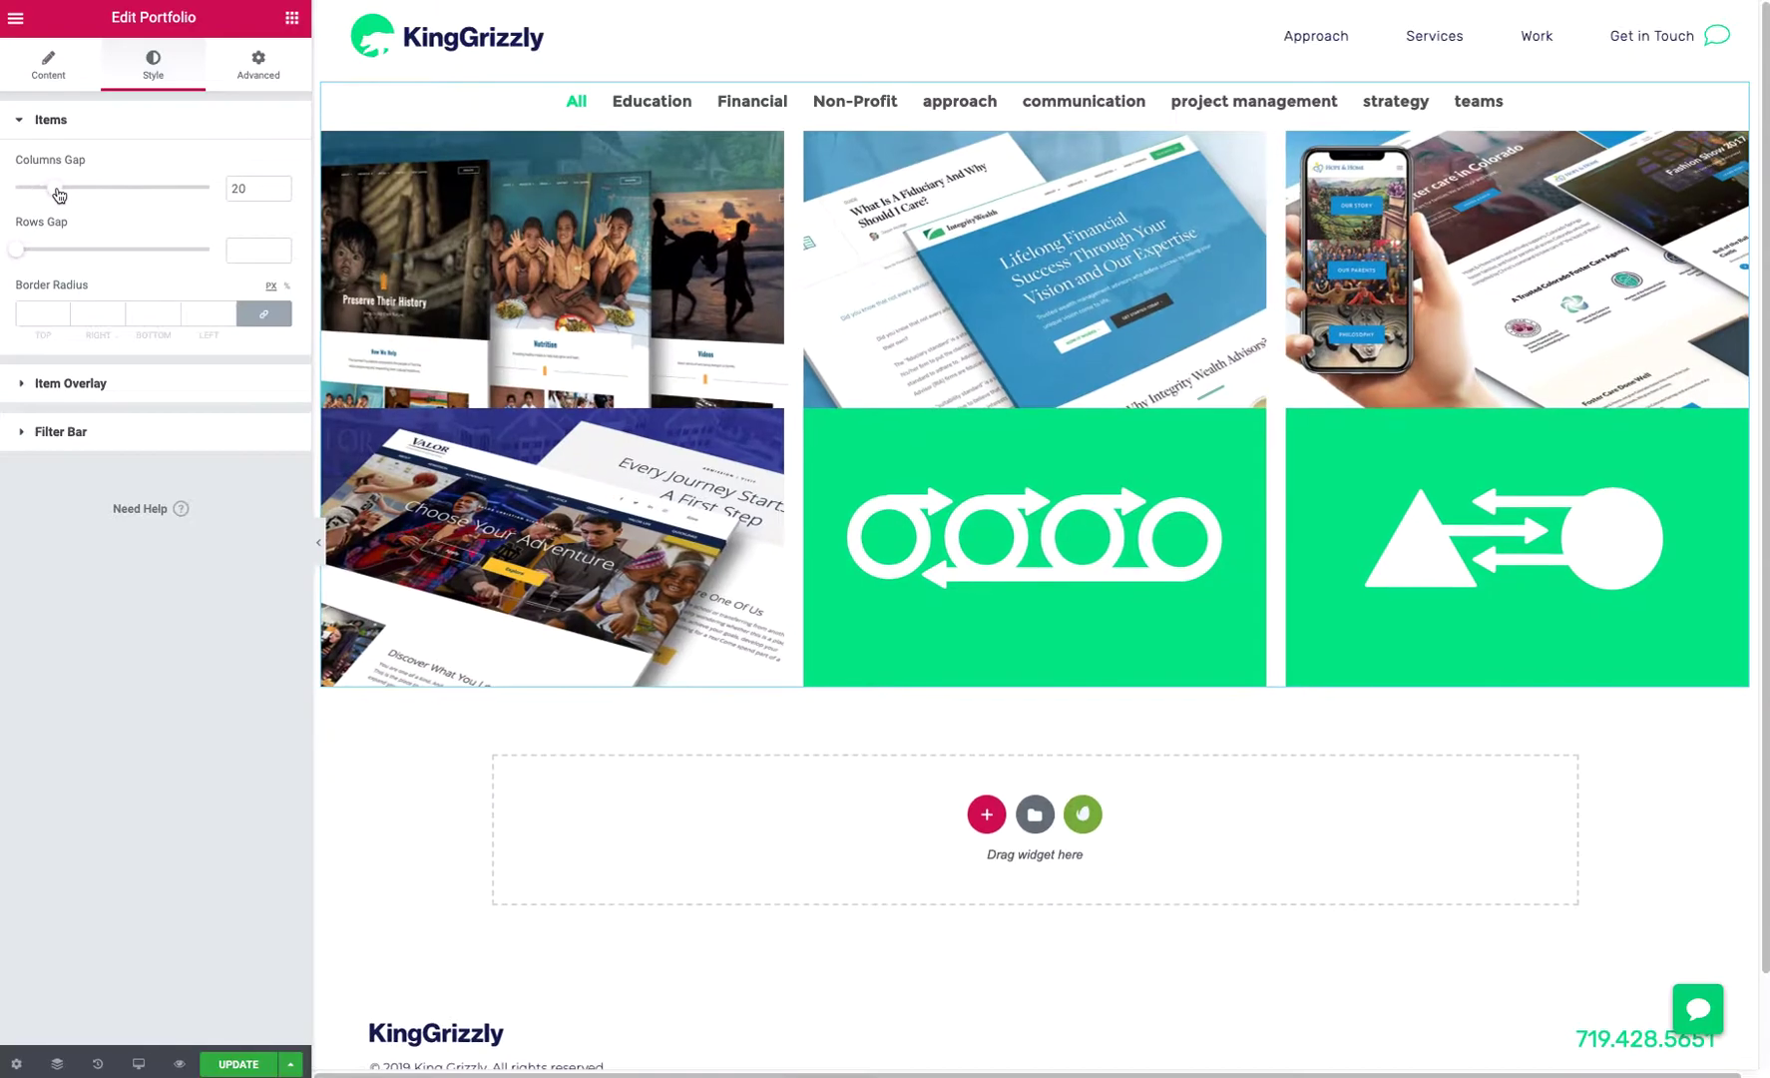
double_click(254, 187)
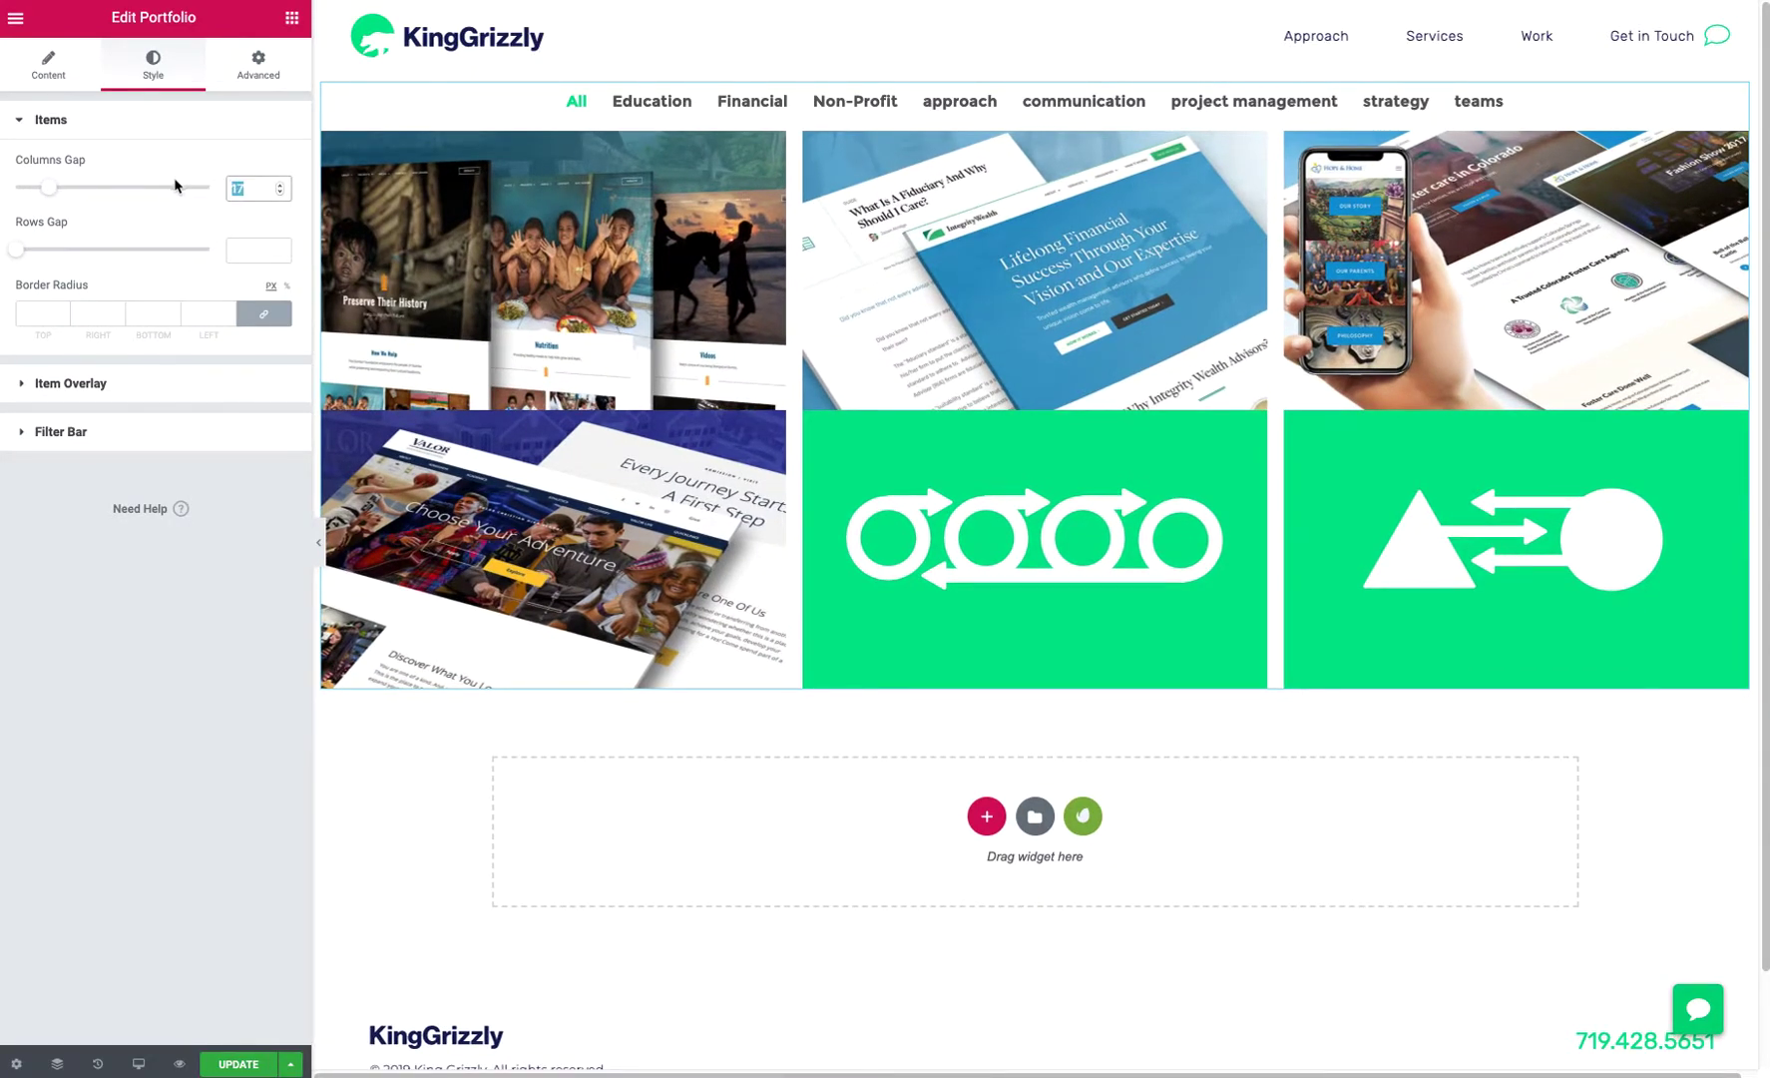
text(10)
click(247, 251)
text(10)
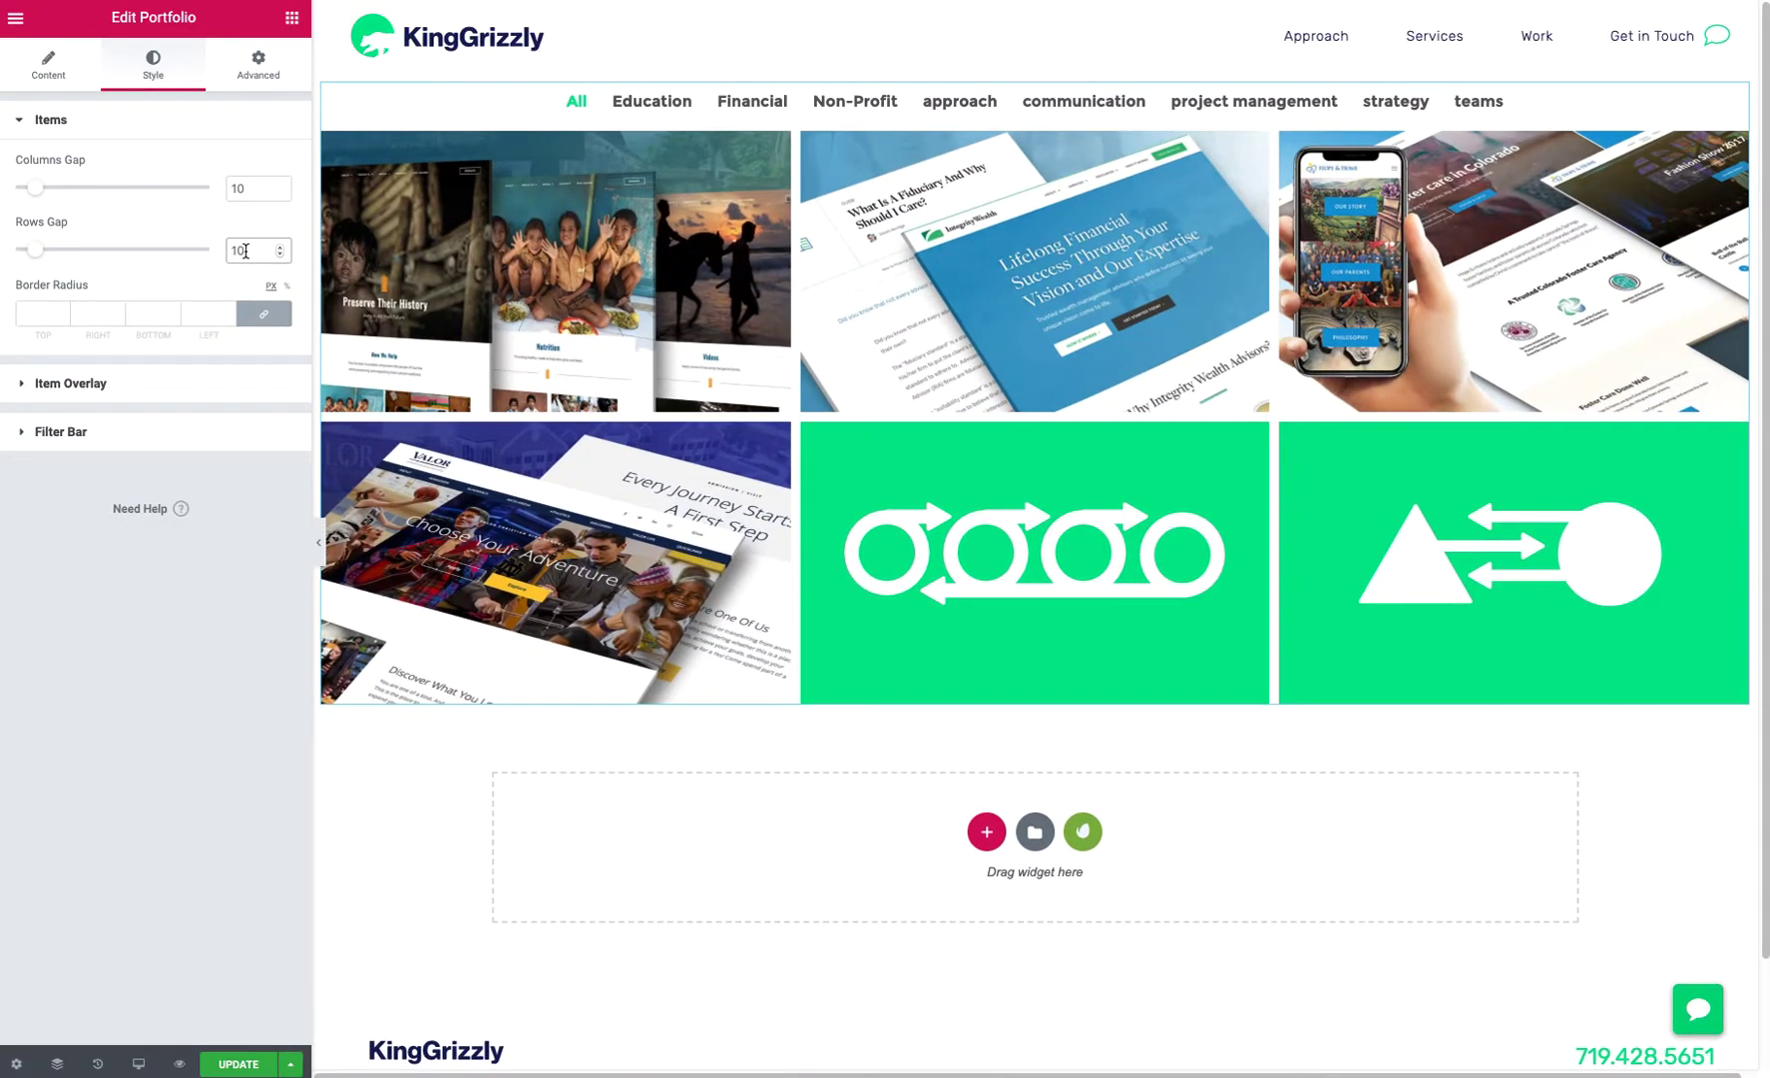
Enter a 10 Border Radius, then delete it to keep square corners
click(212, 314)
text(10)
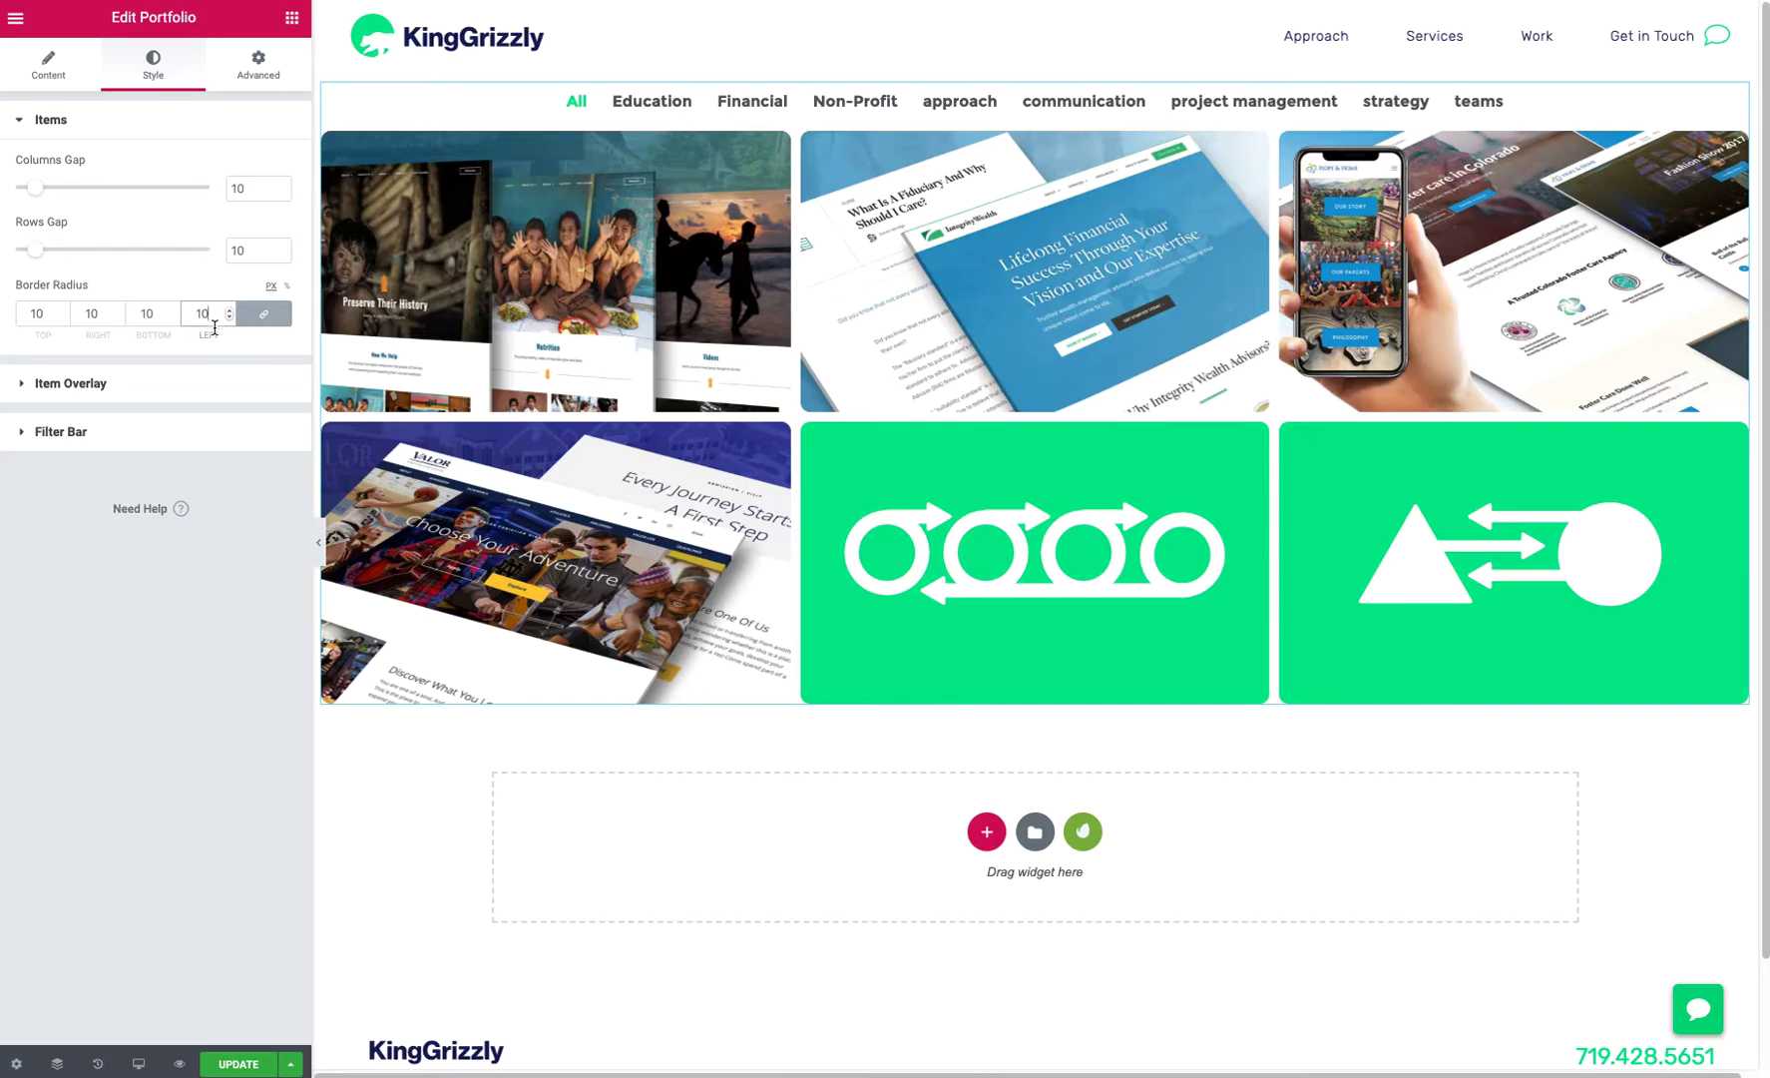
drag(215, 317, 173, 314)
key(BackSpace)
click(101, 393)
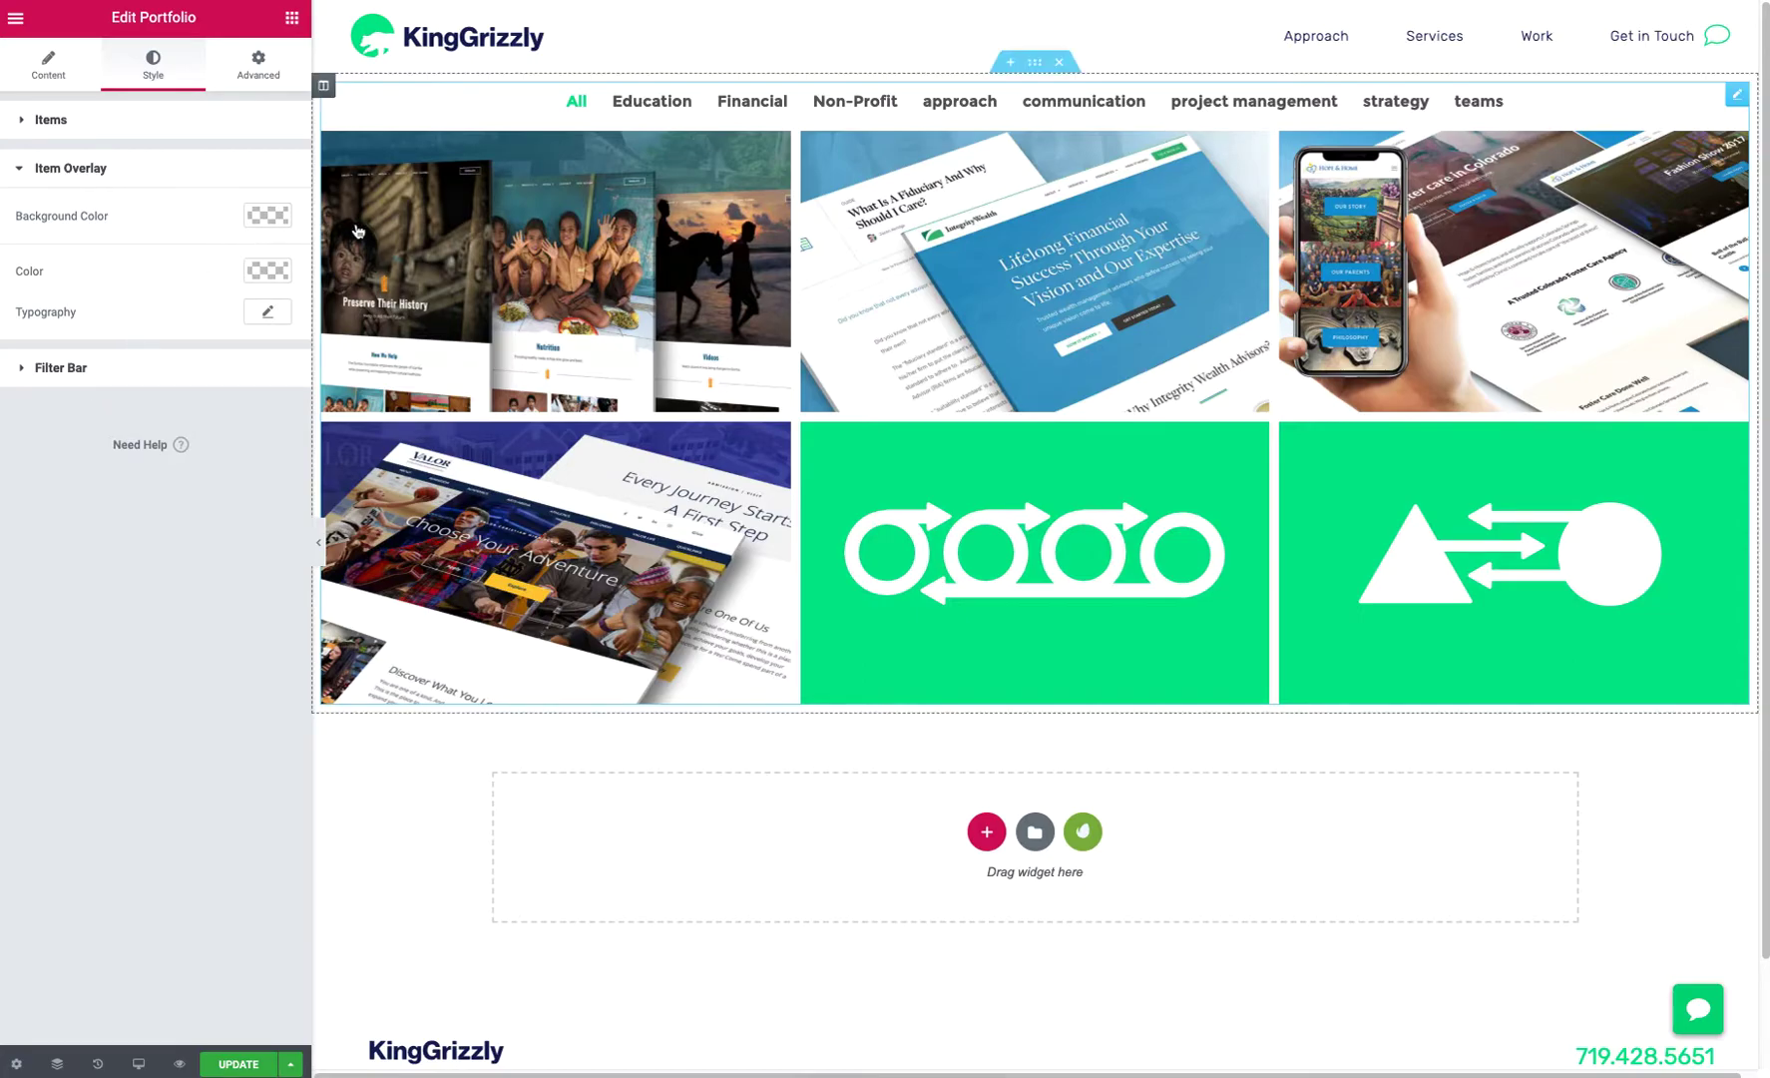
Set the overlay Background Color to navy #161e59 with reduced opacity
click(280, 223)
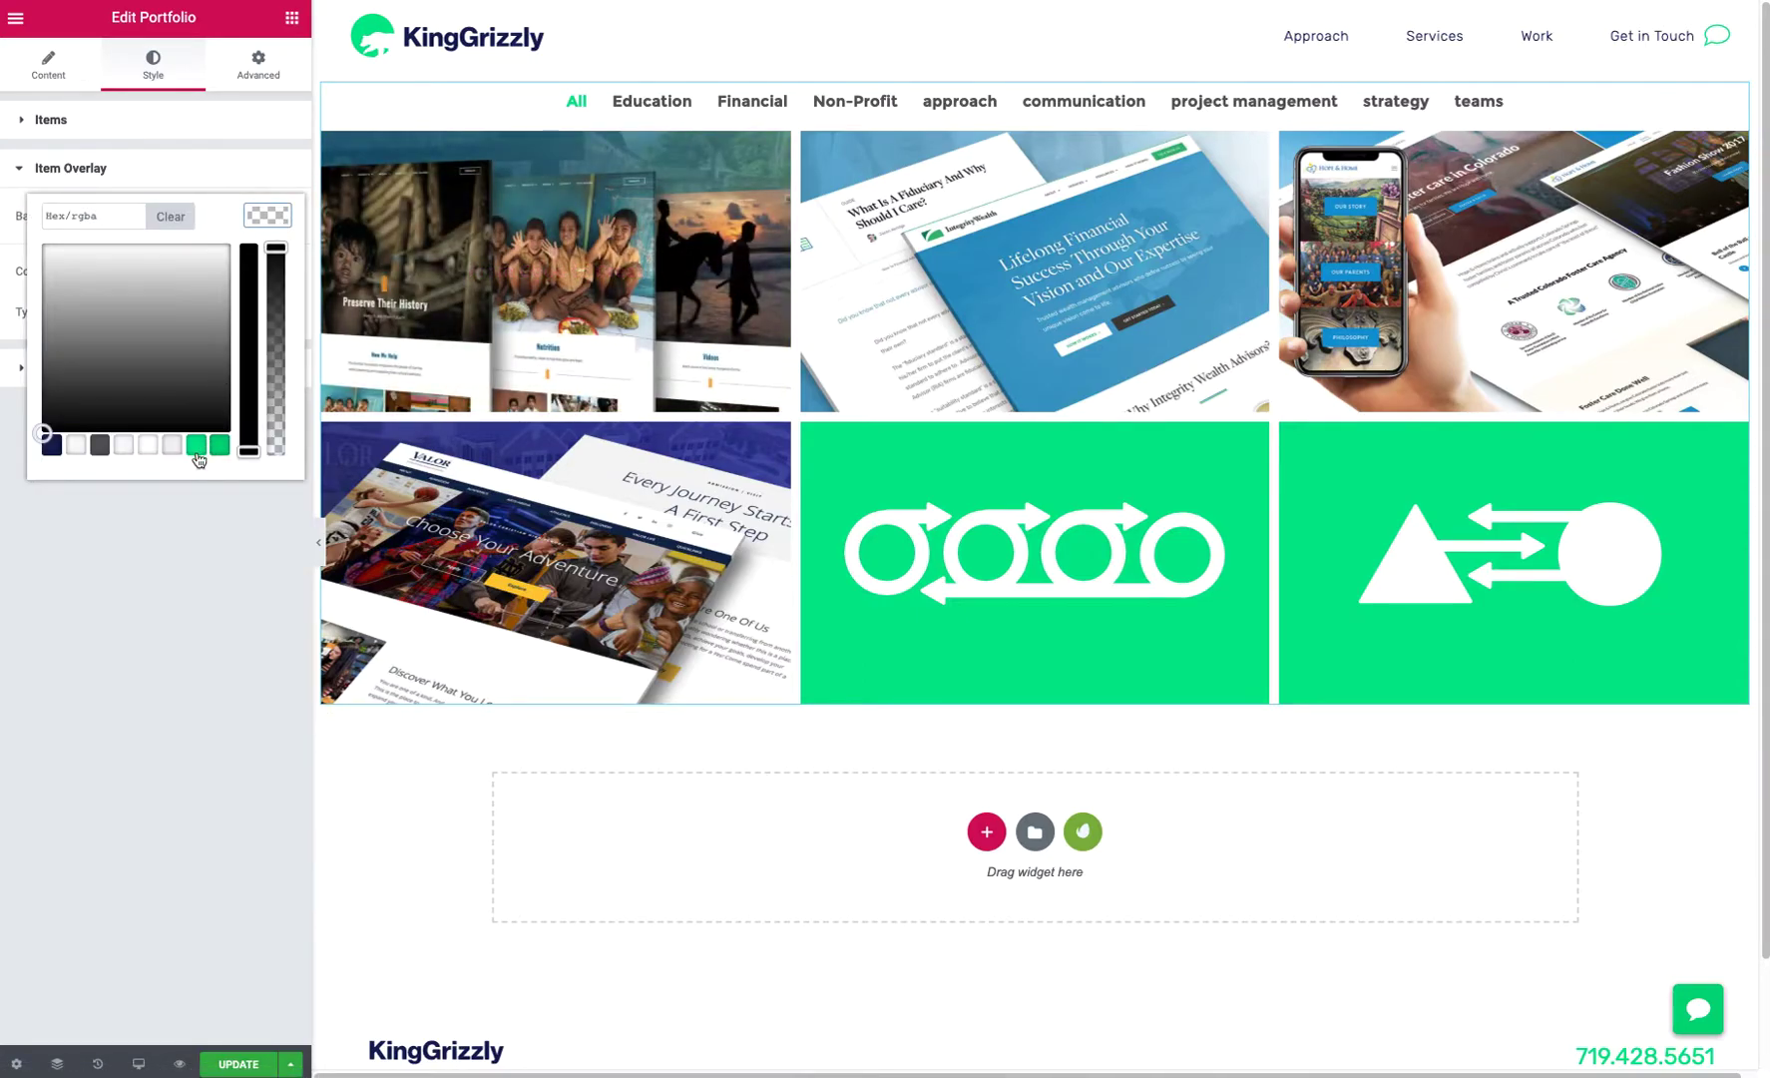
click(51, 444)
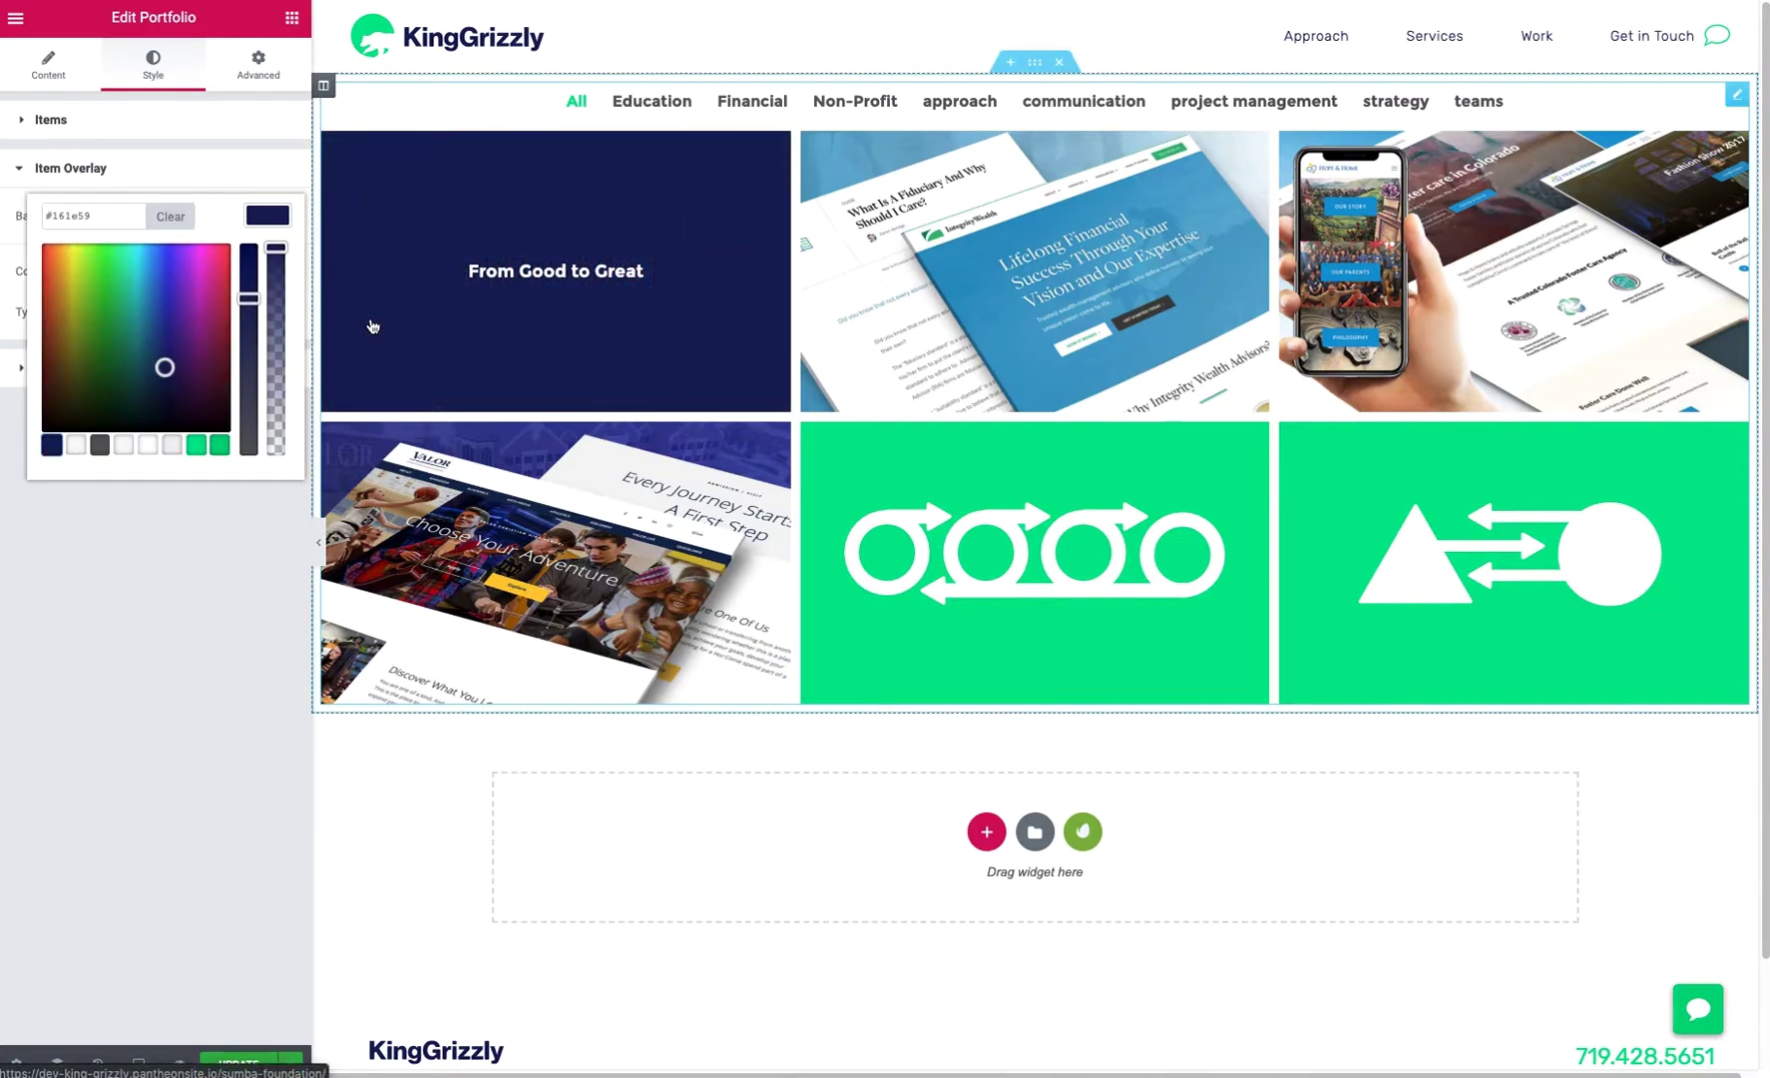
drag(276, 250, 276, 304)
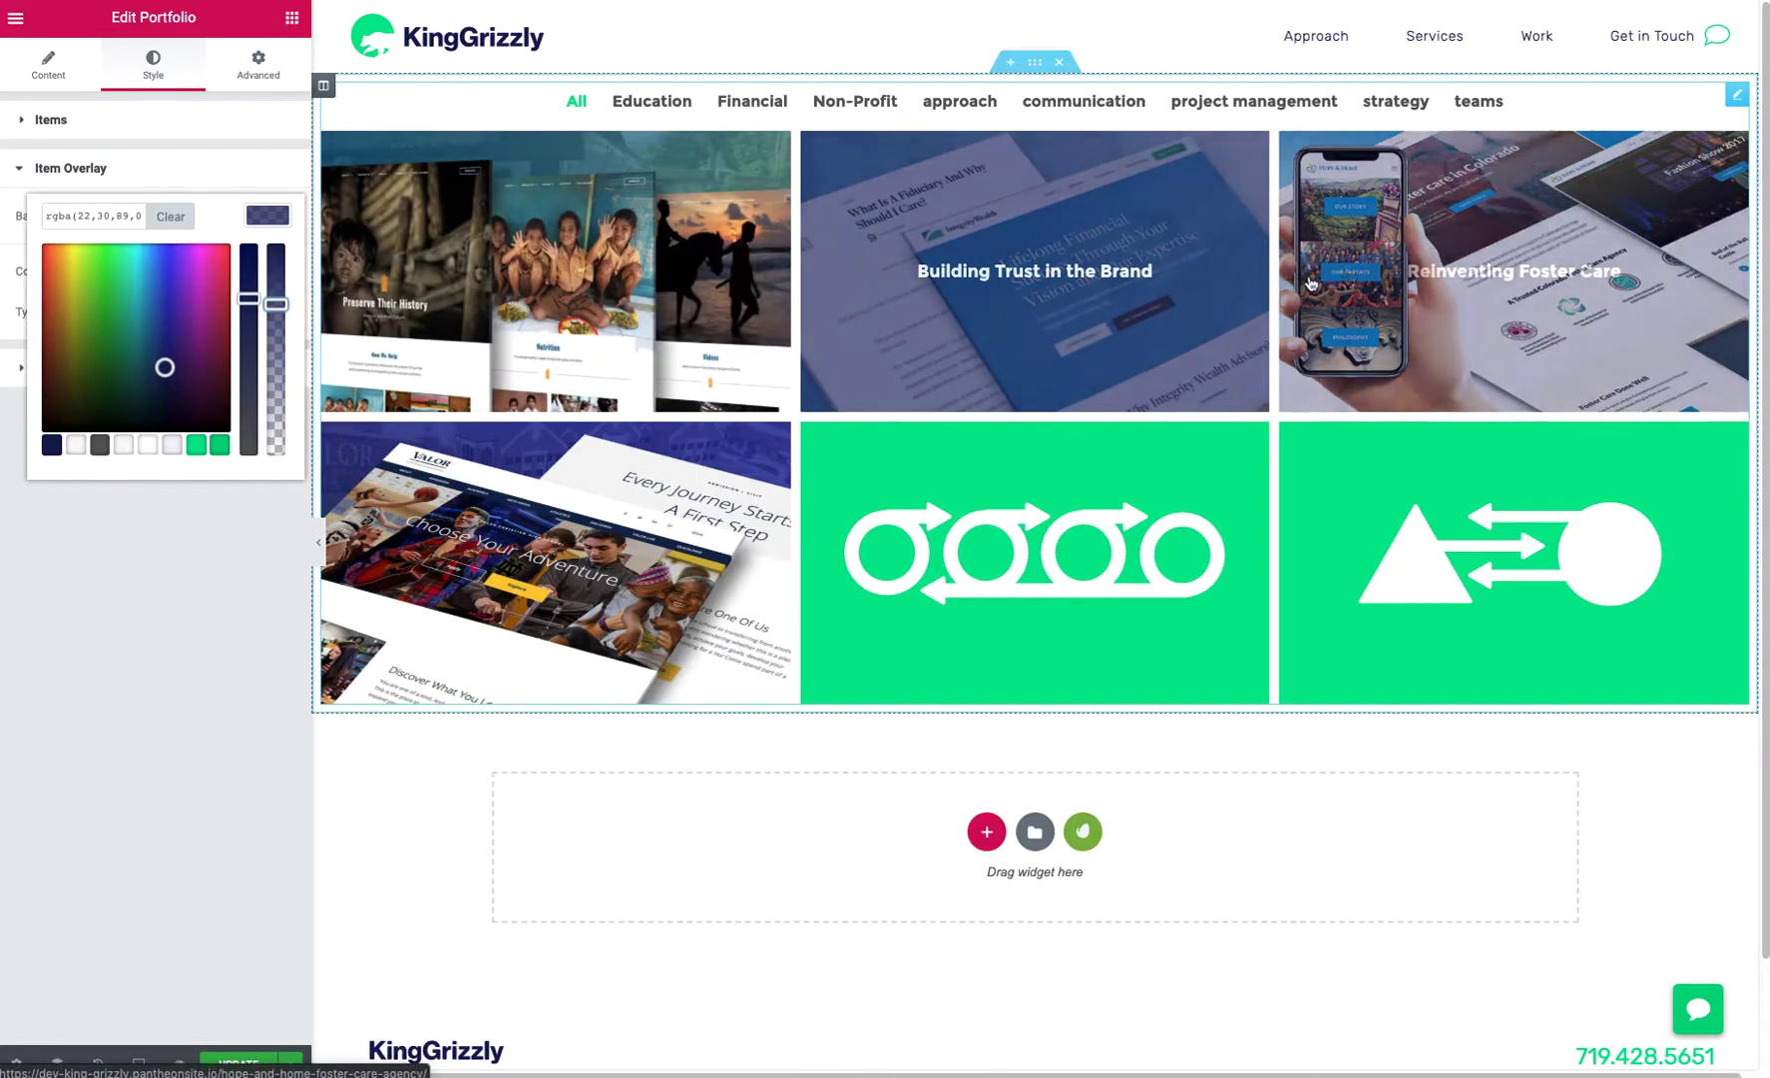
click(208, 635)
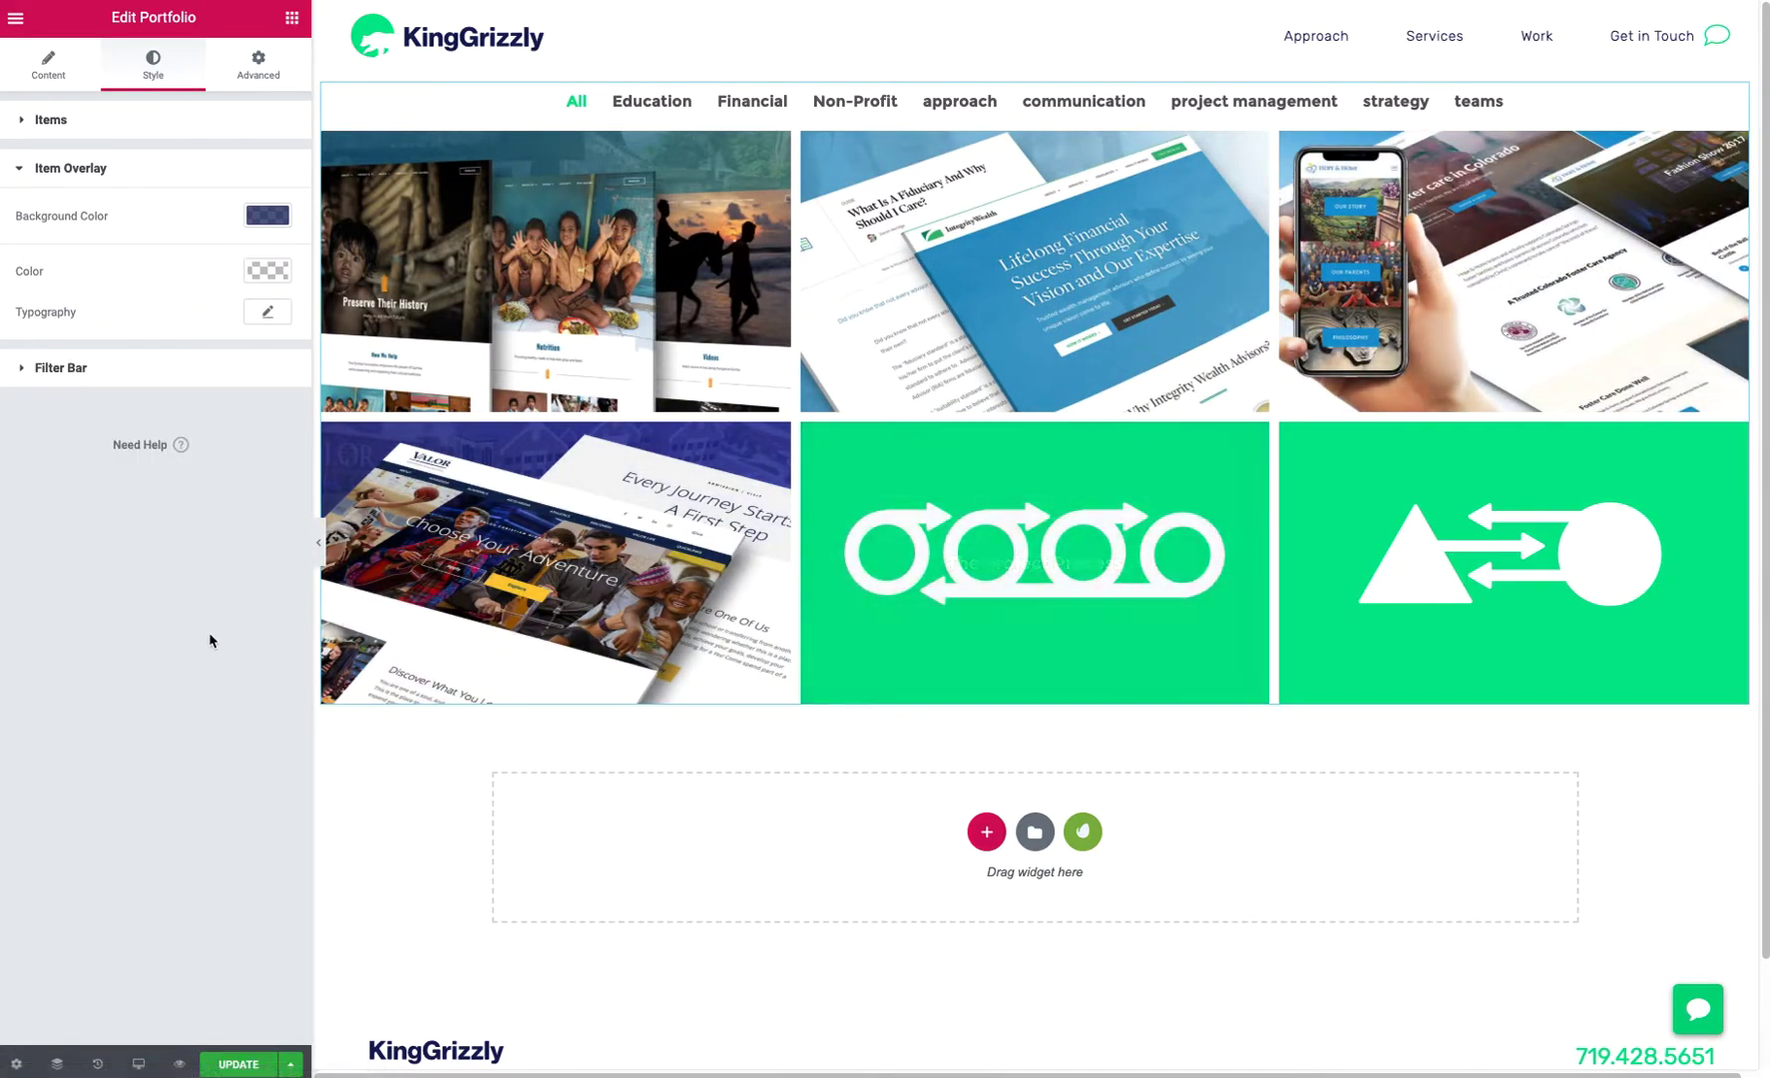
Make the overlay title colour light grey
click(276, 272)
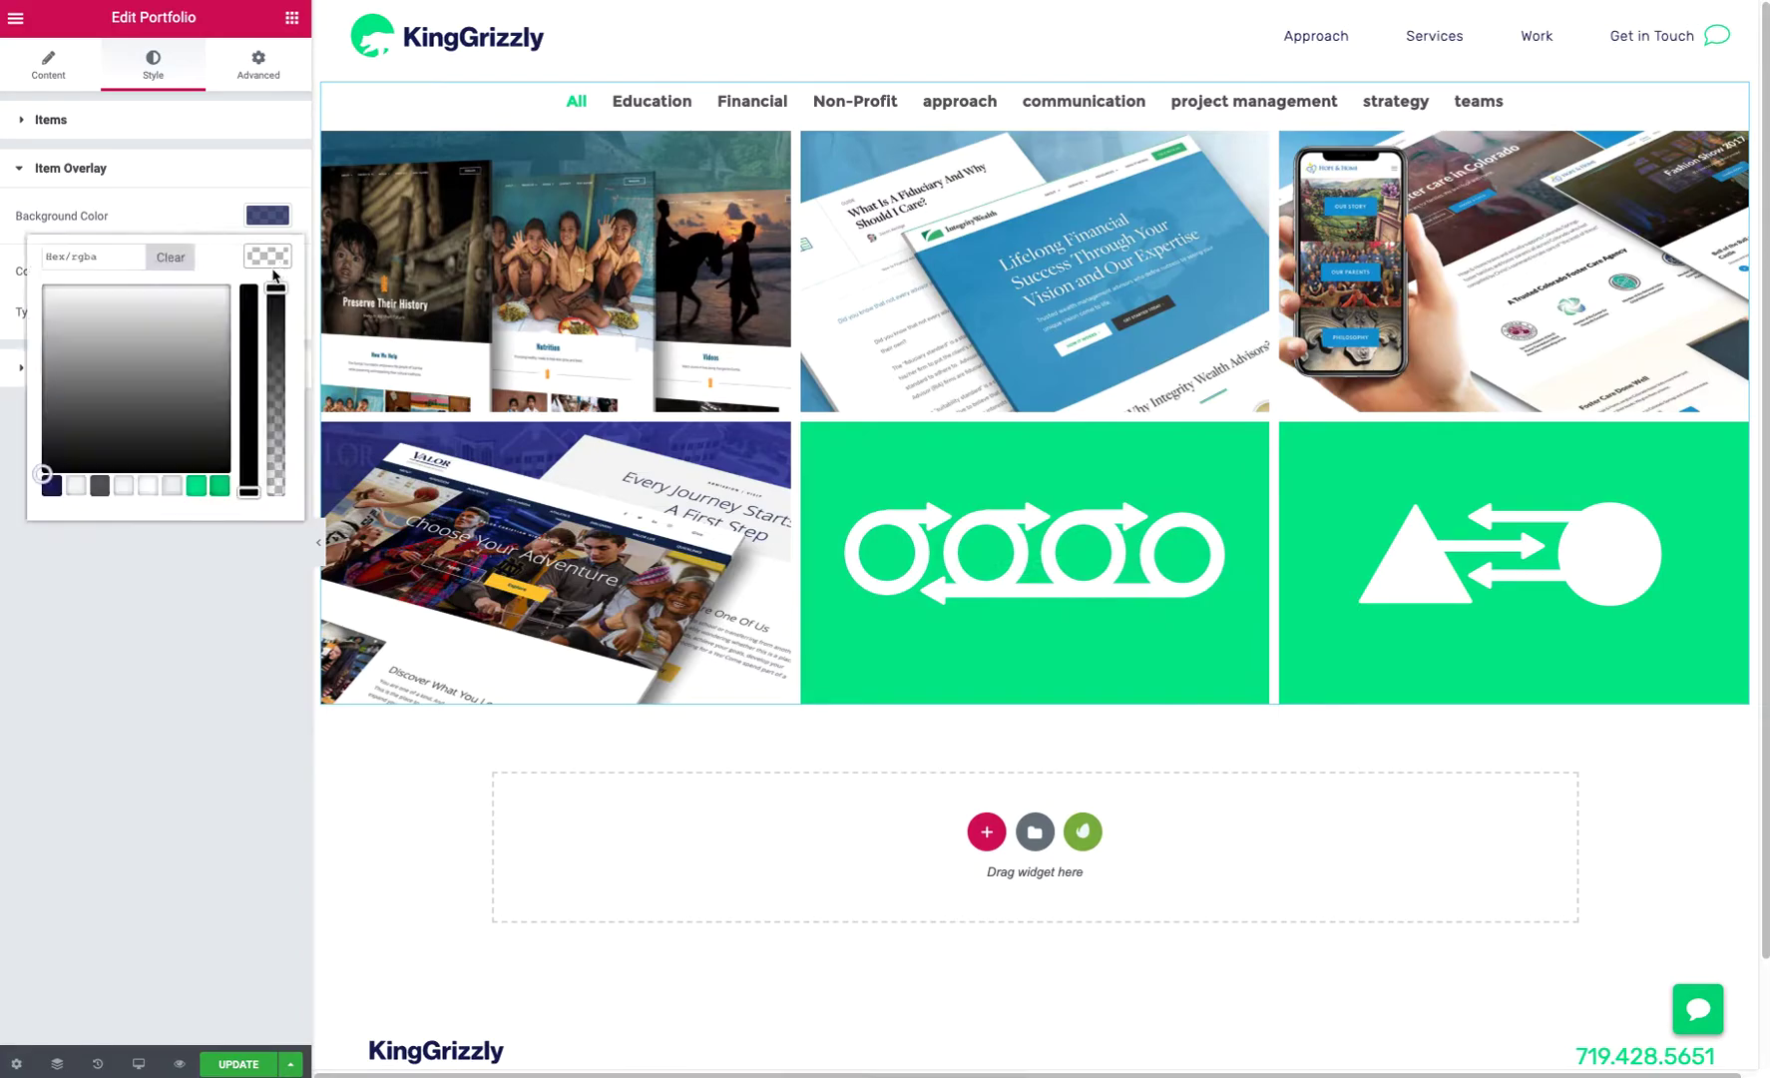
click(197, 485)
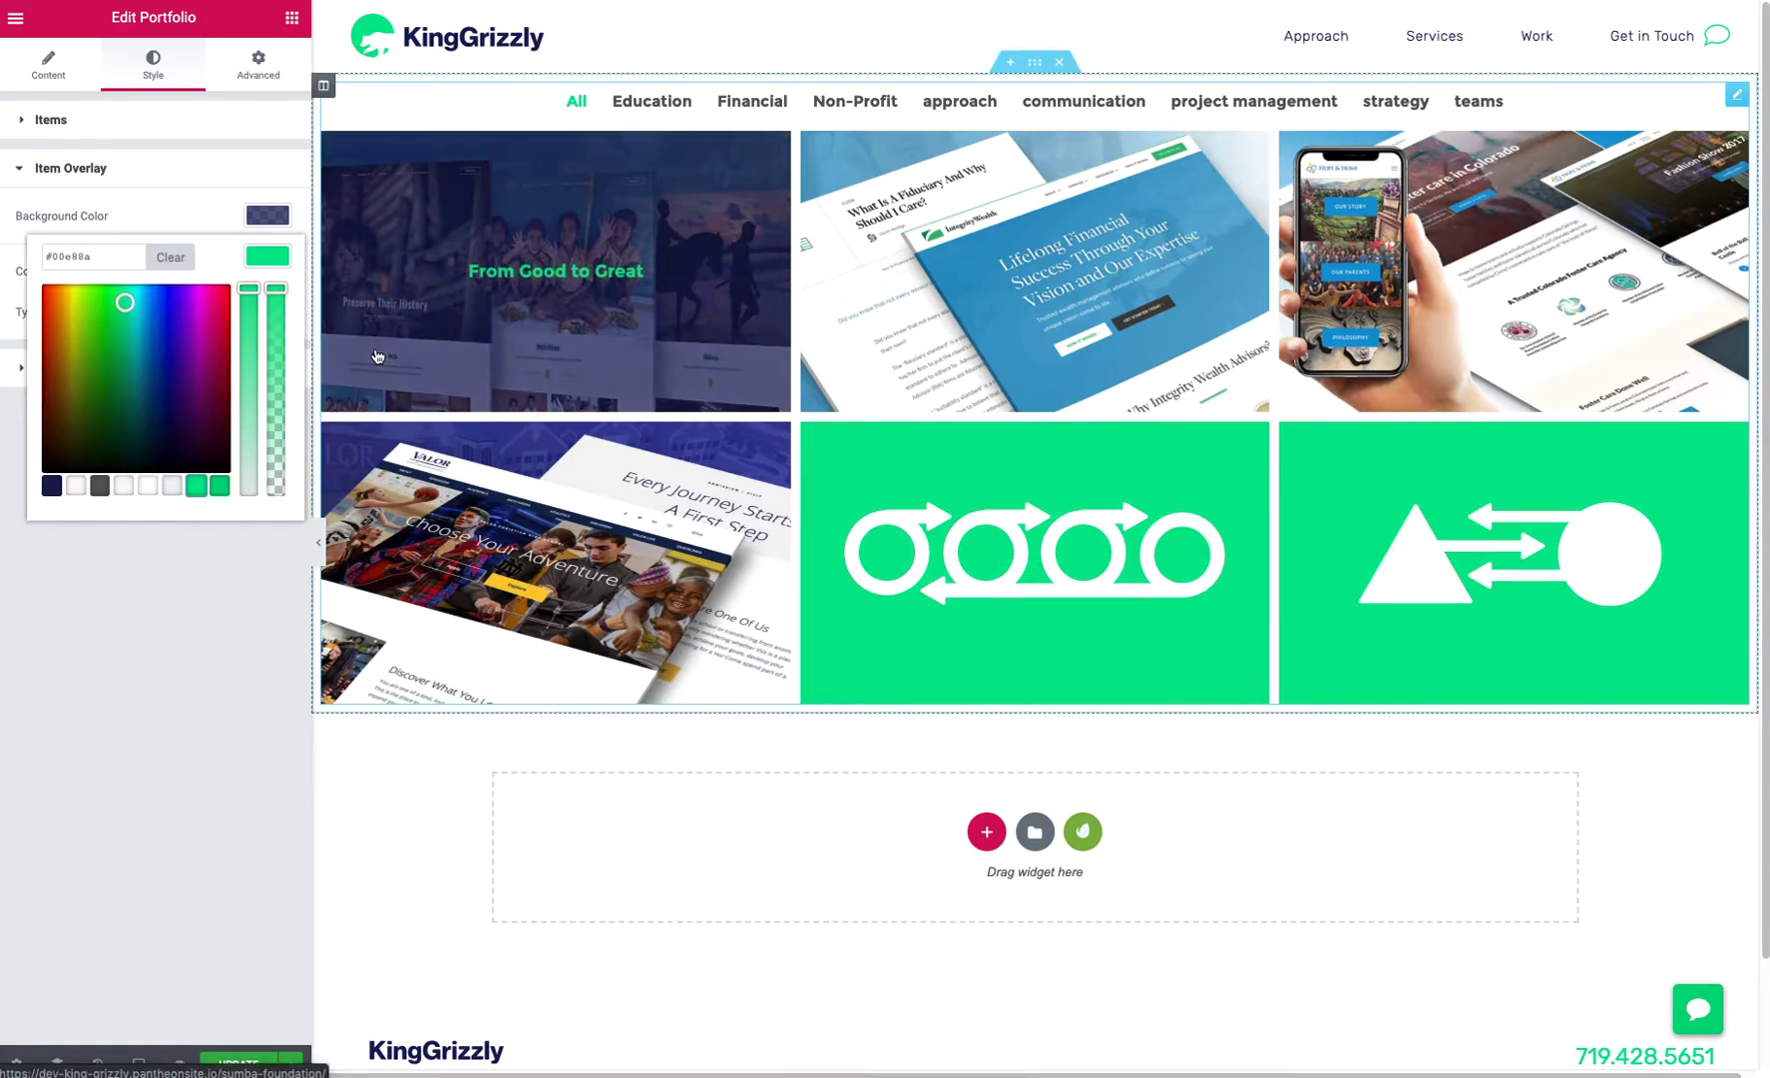
click(76, 487)
click(127, 575)
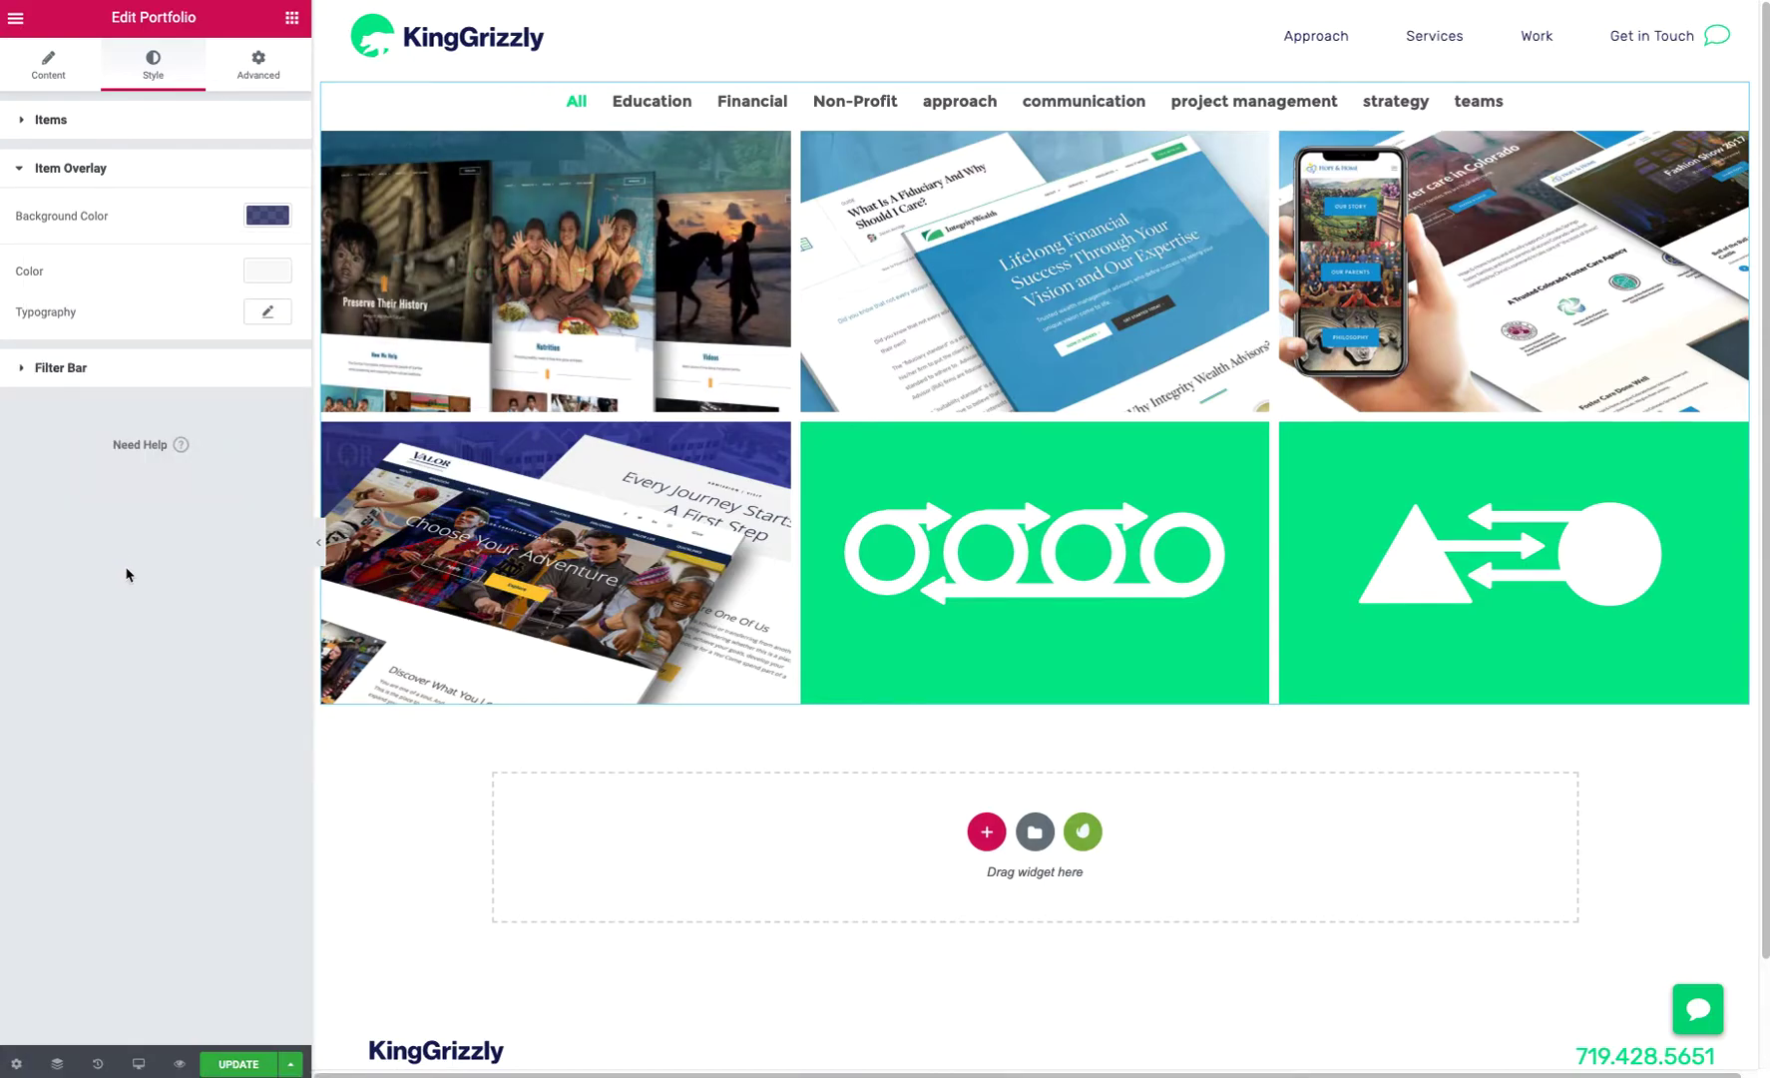
Set the overlay title Typography size to 2 REM
click(266, 312)
click(245, 401)
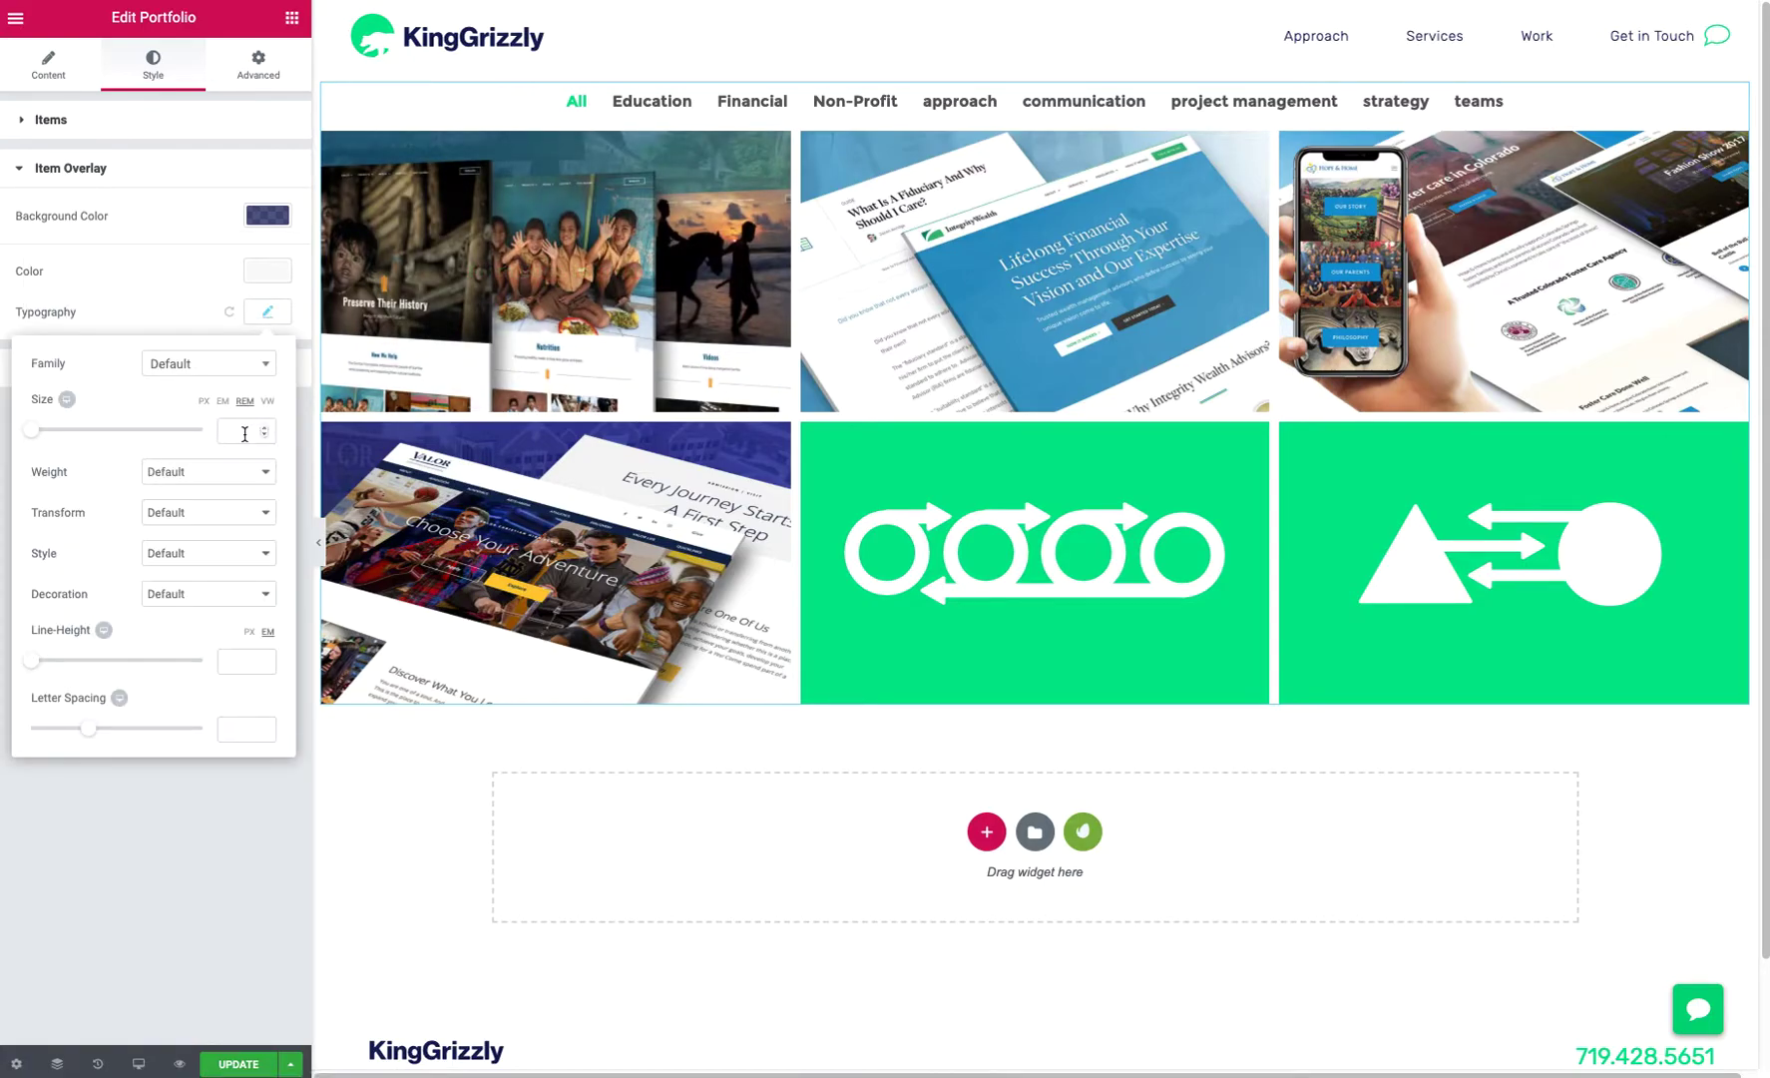
click(245, 432)
text(2)
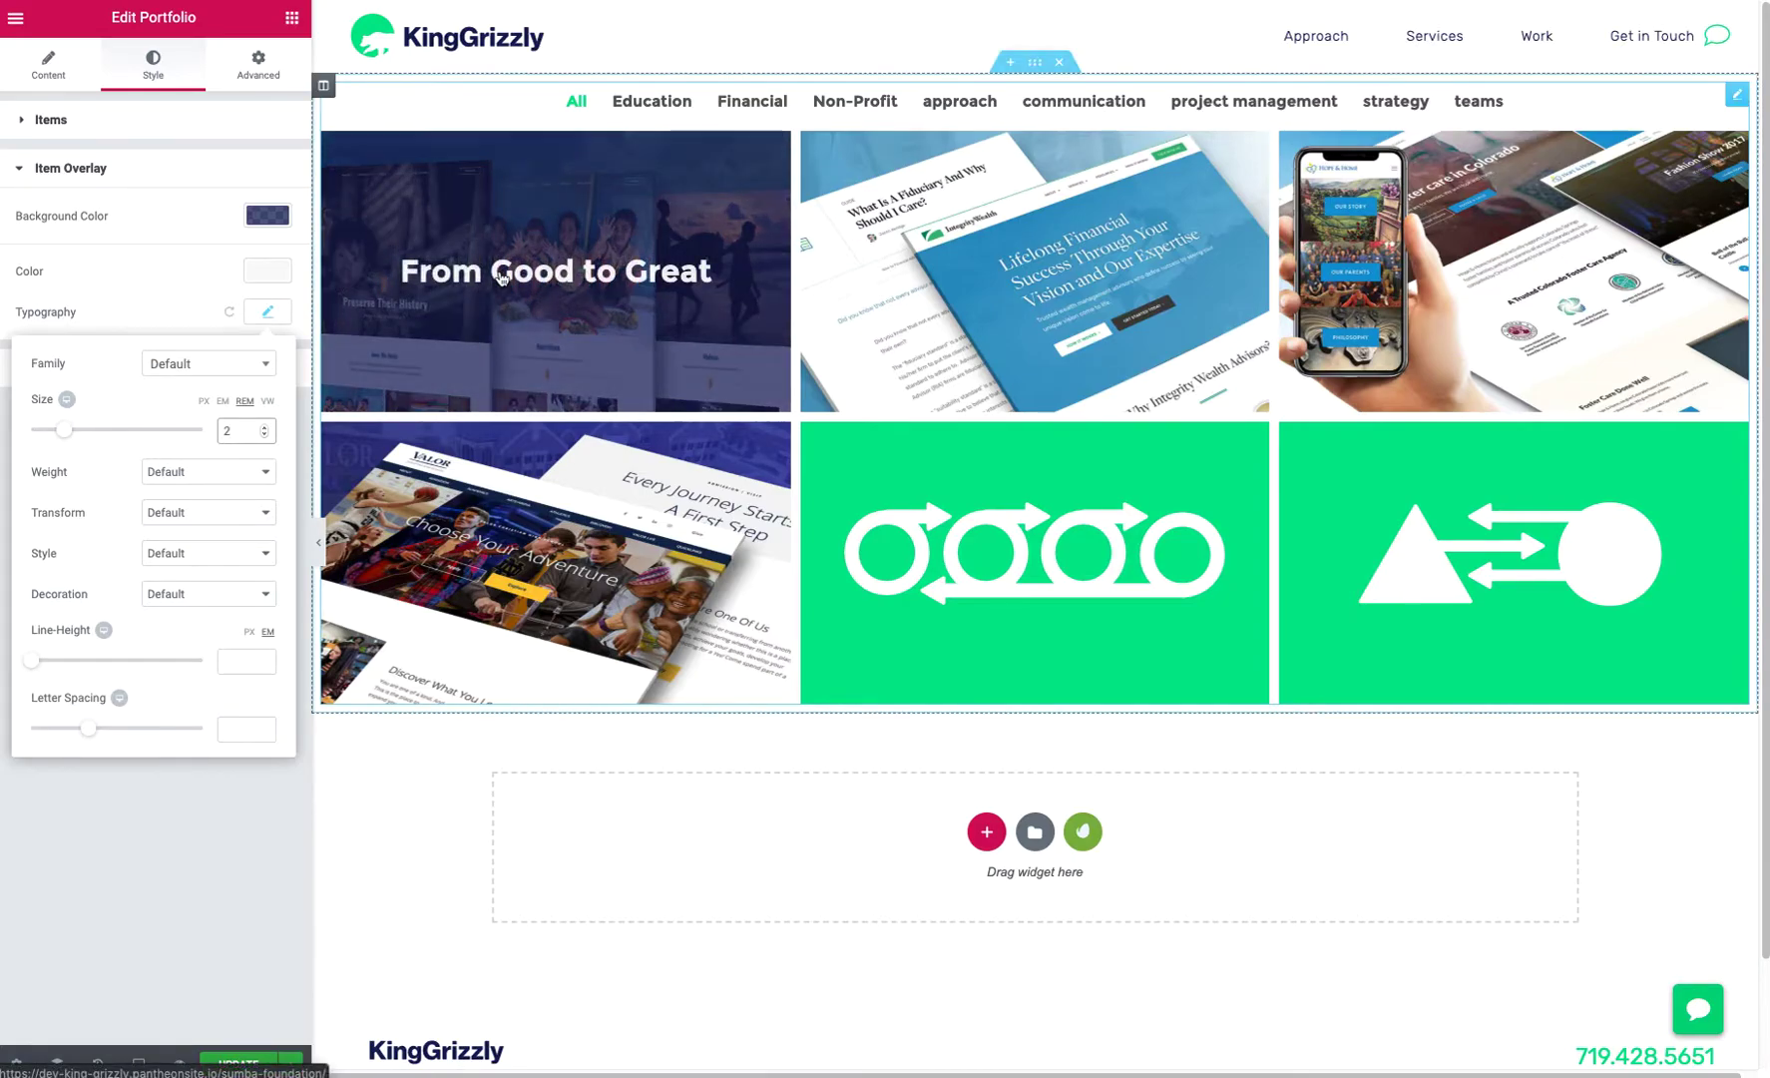
click(157, 365)
click(152, 838)
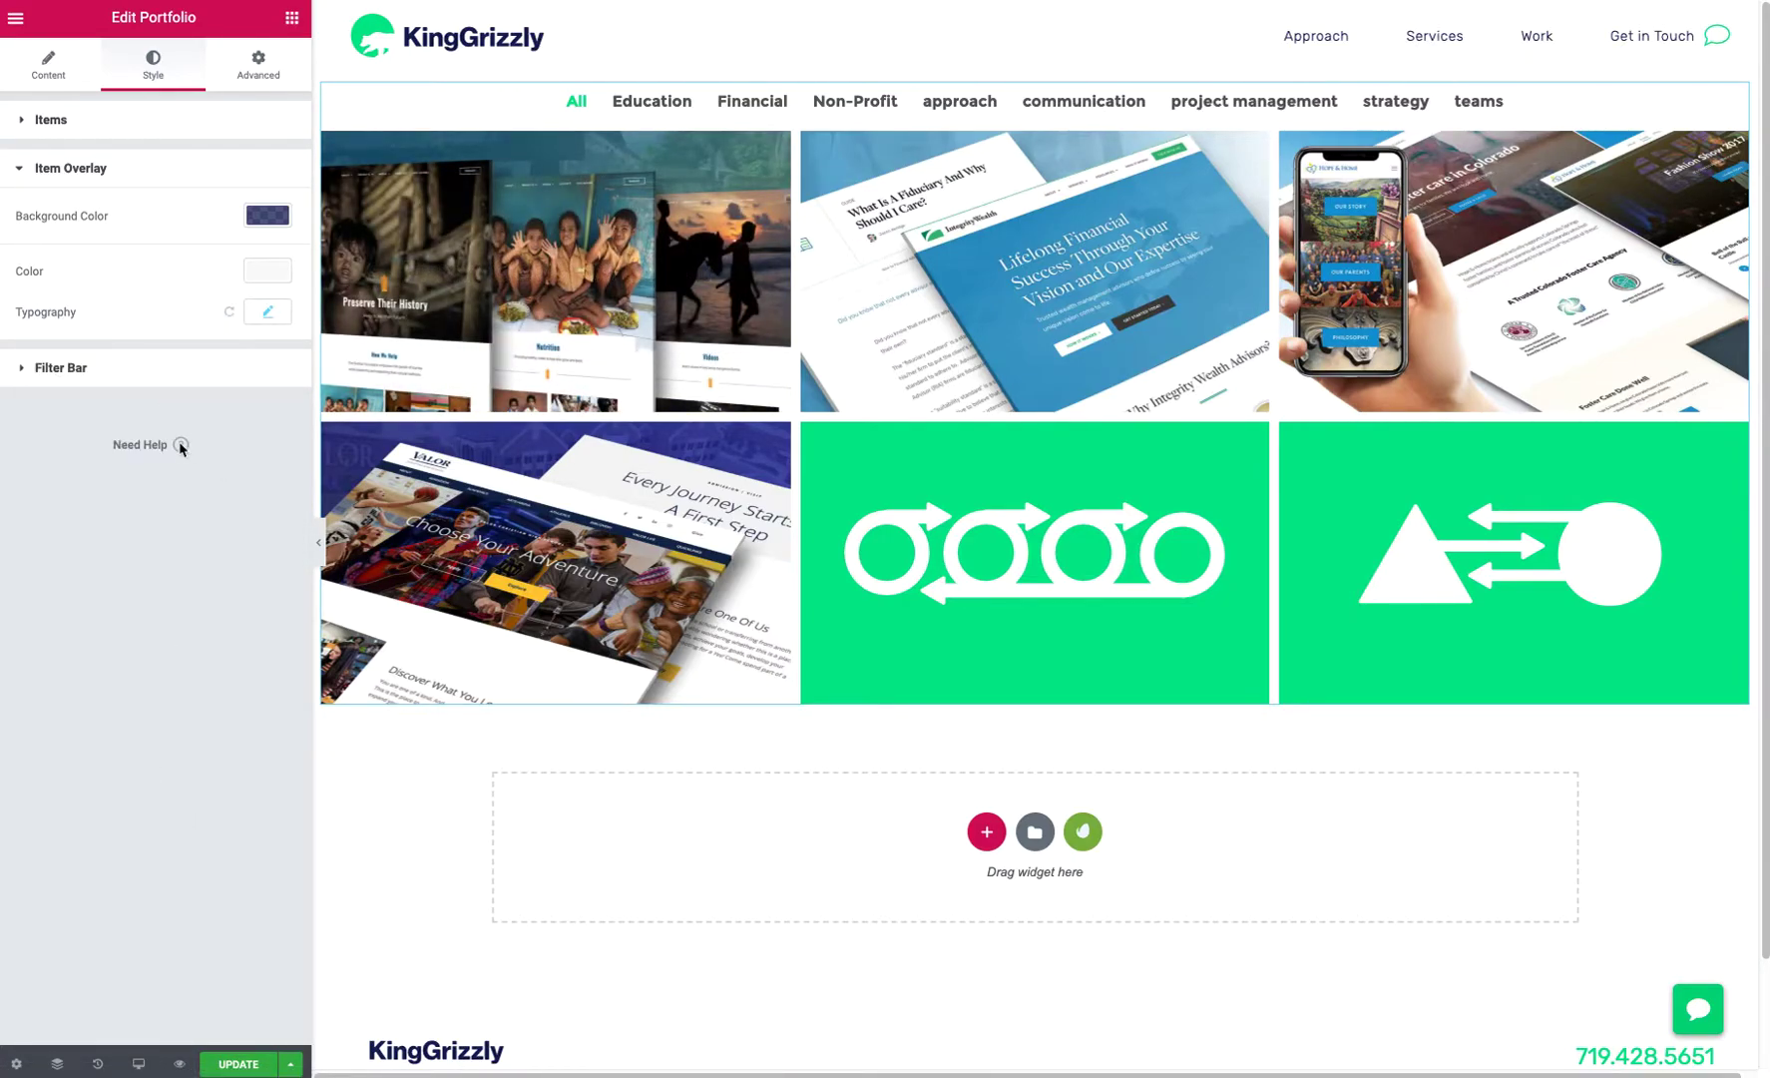
Style the filter bar labels as Uppercase, size .8 REM, weight 300
click(38, 375)
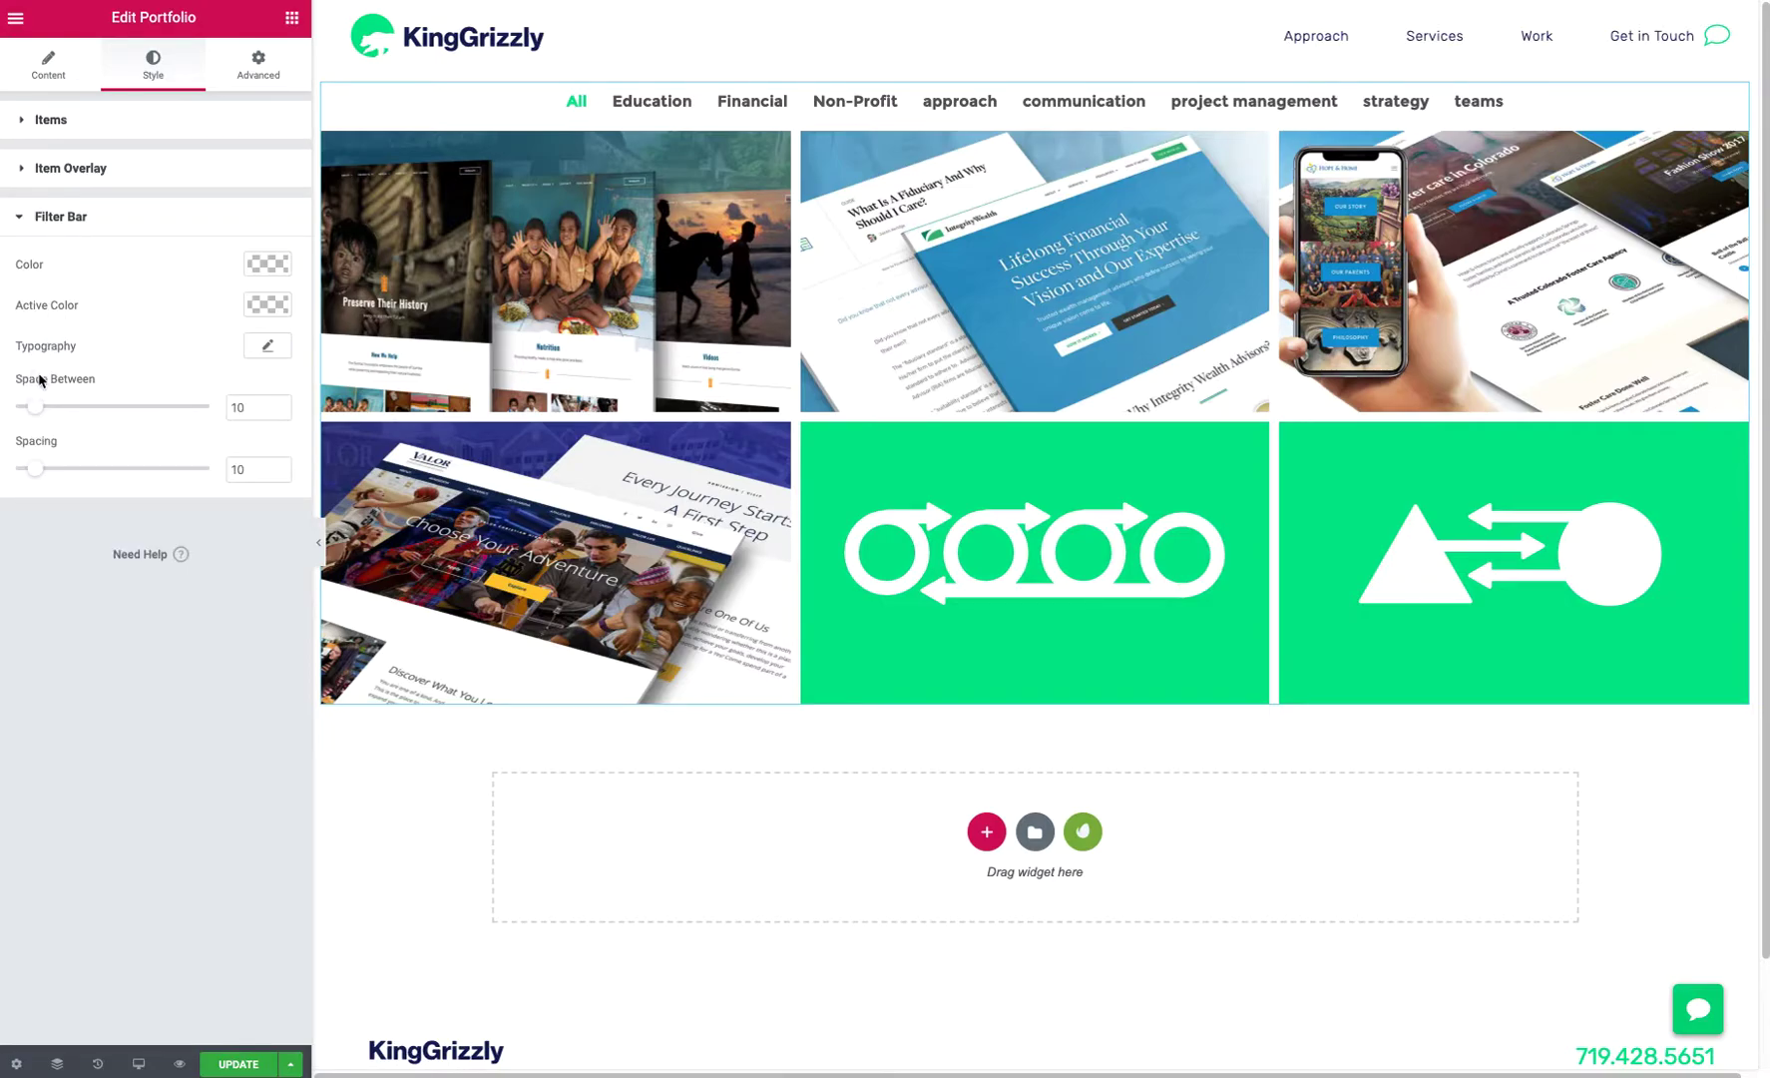
click(268, 345)
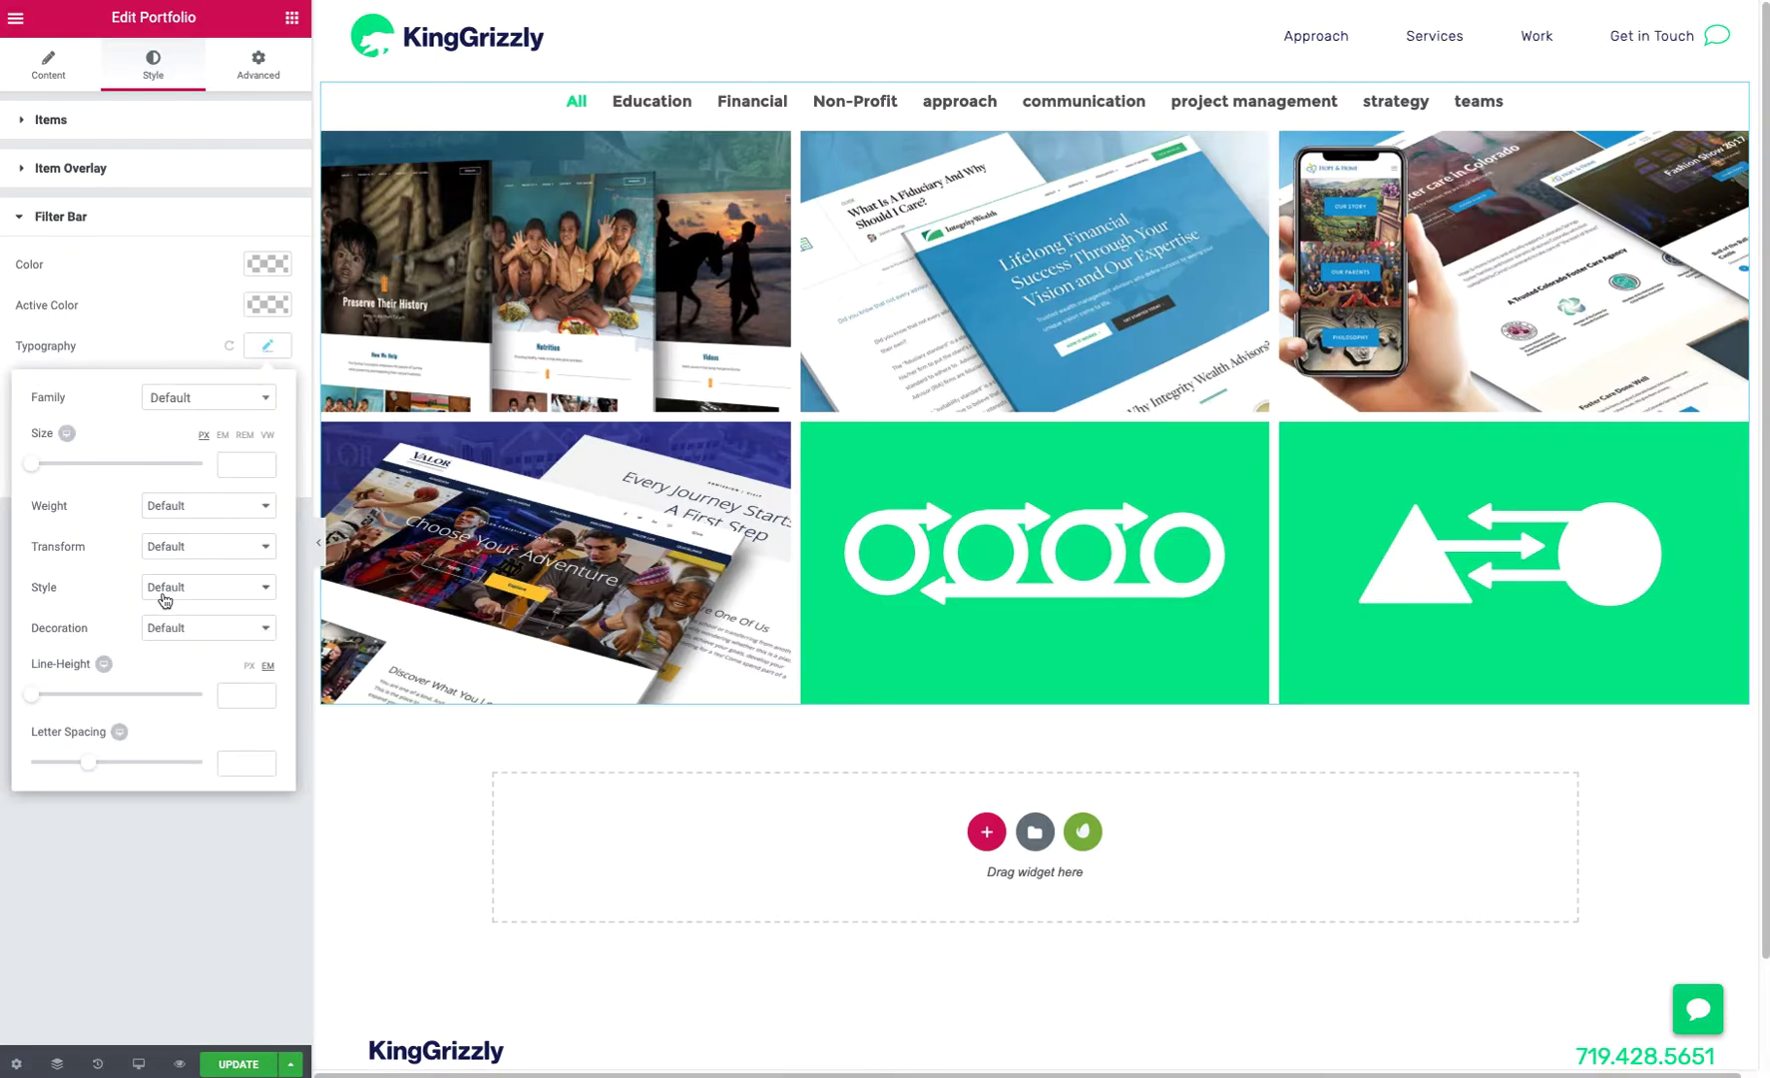
click(172, 555)
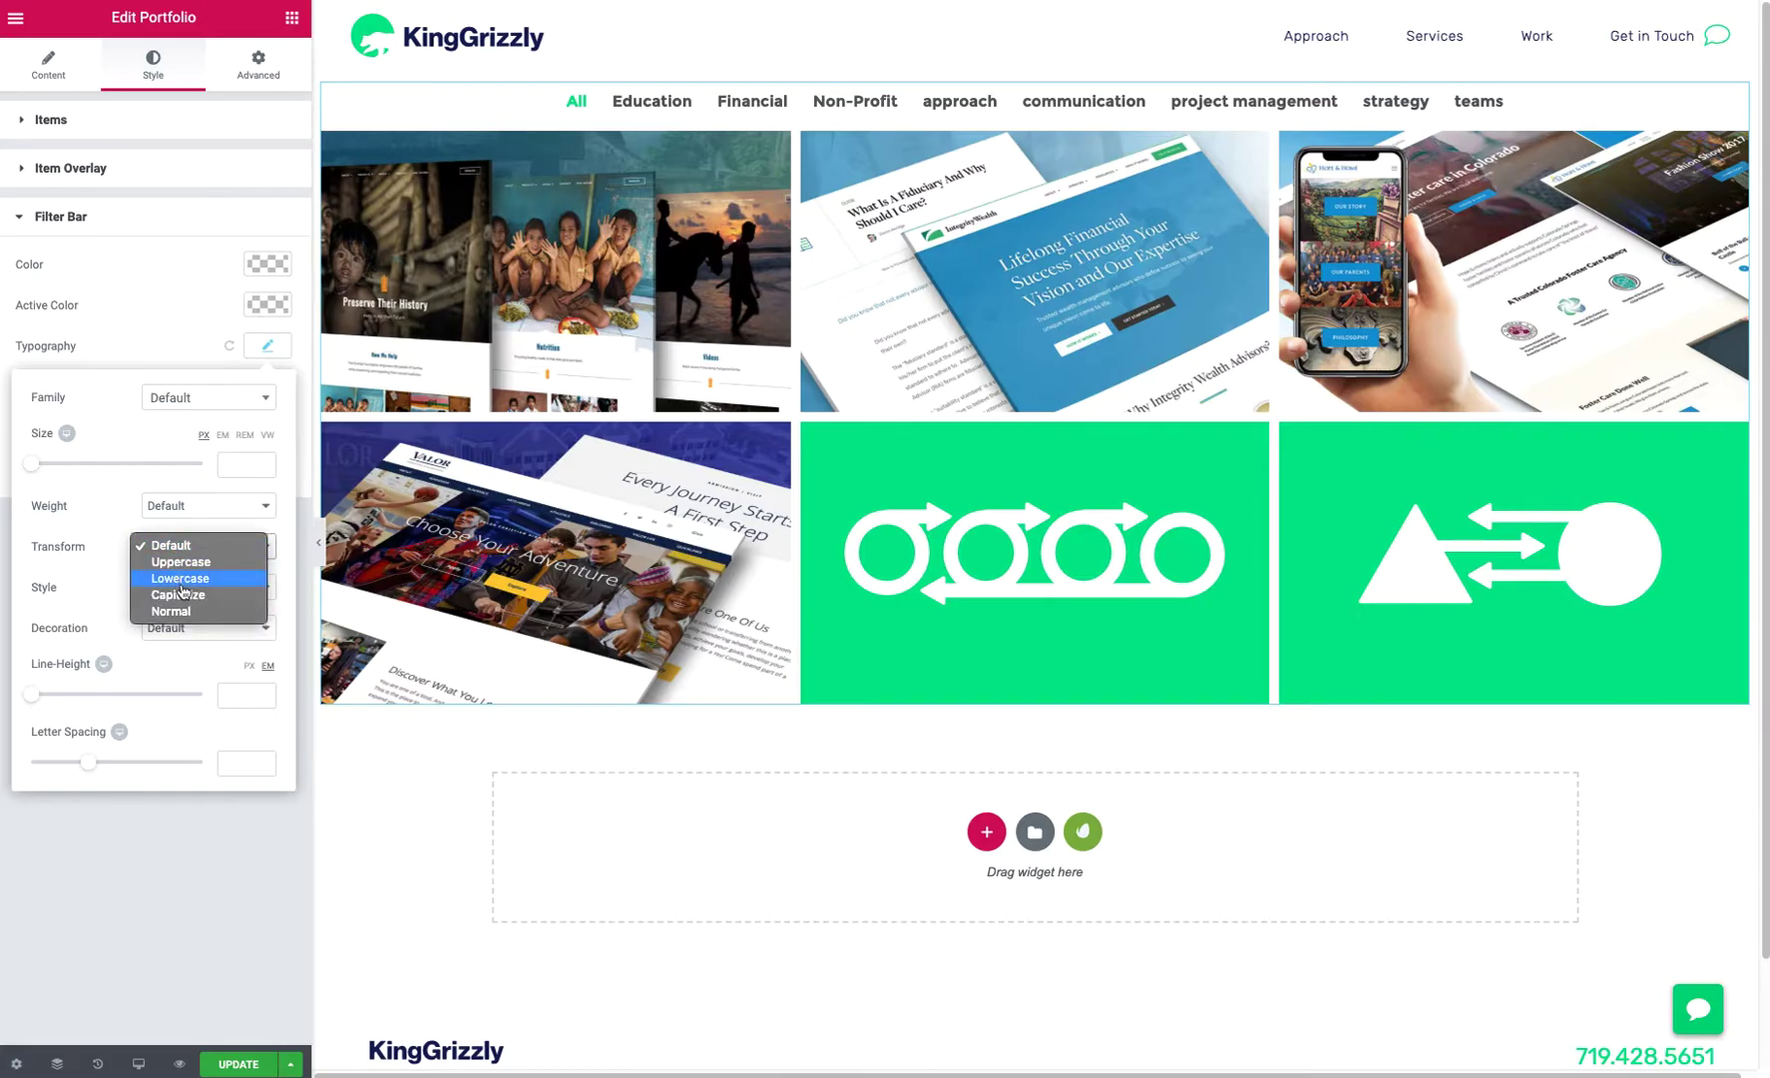
click(188, 565)
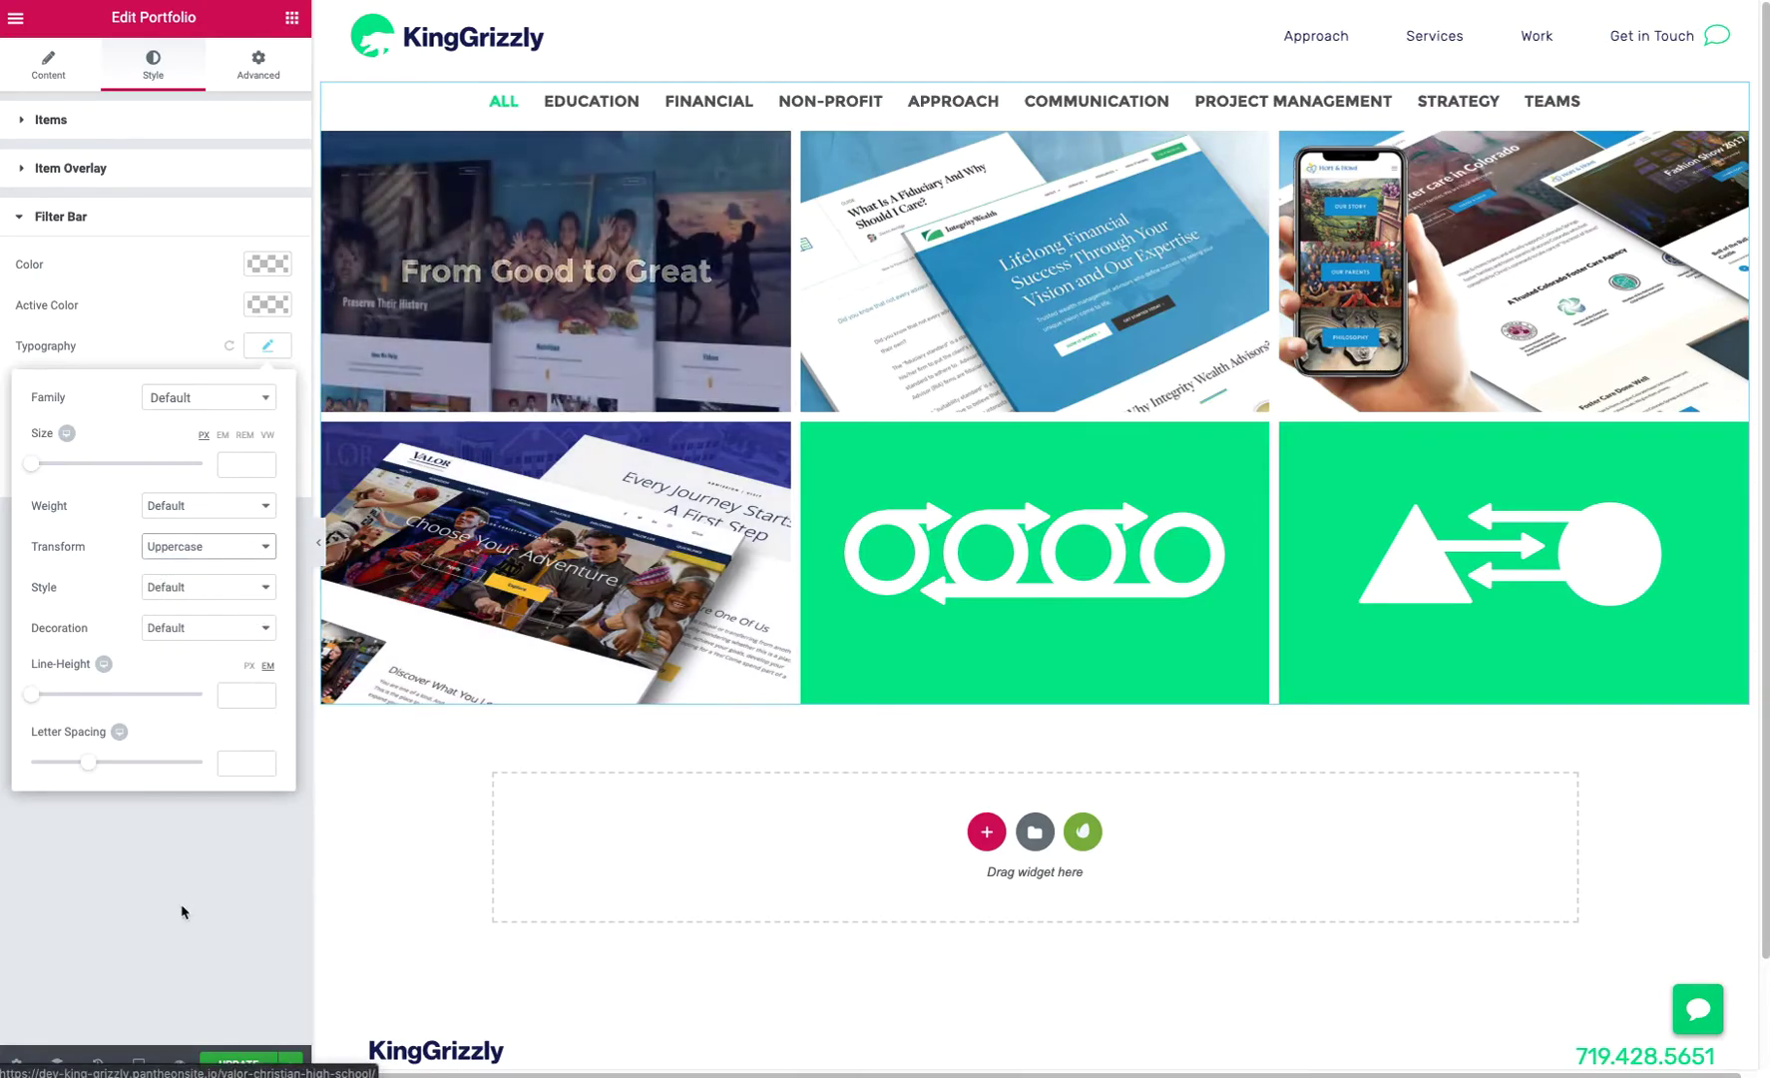
click(245, 435)
click(241, 462)
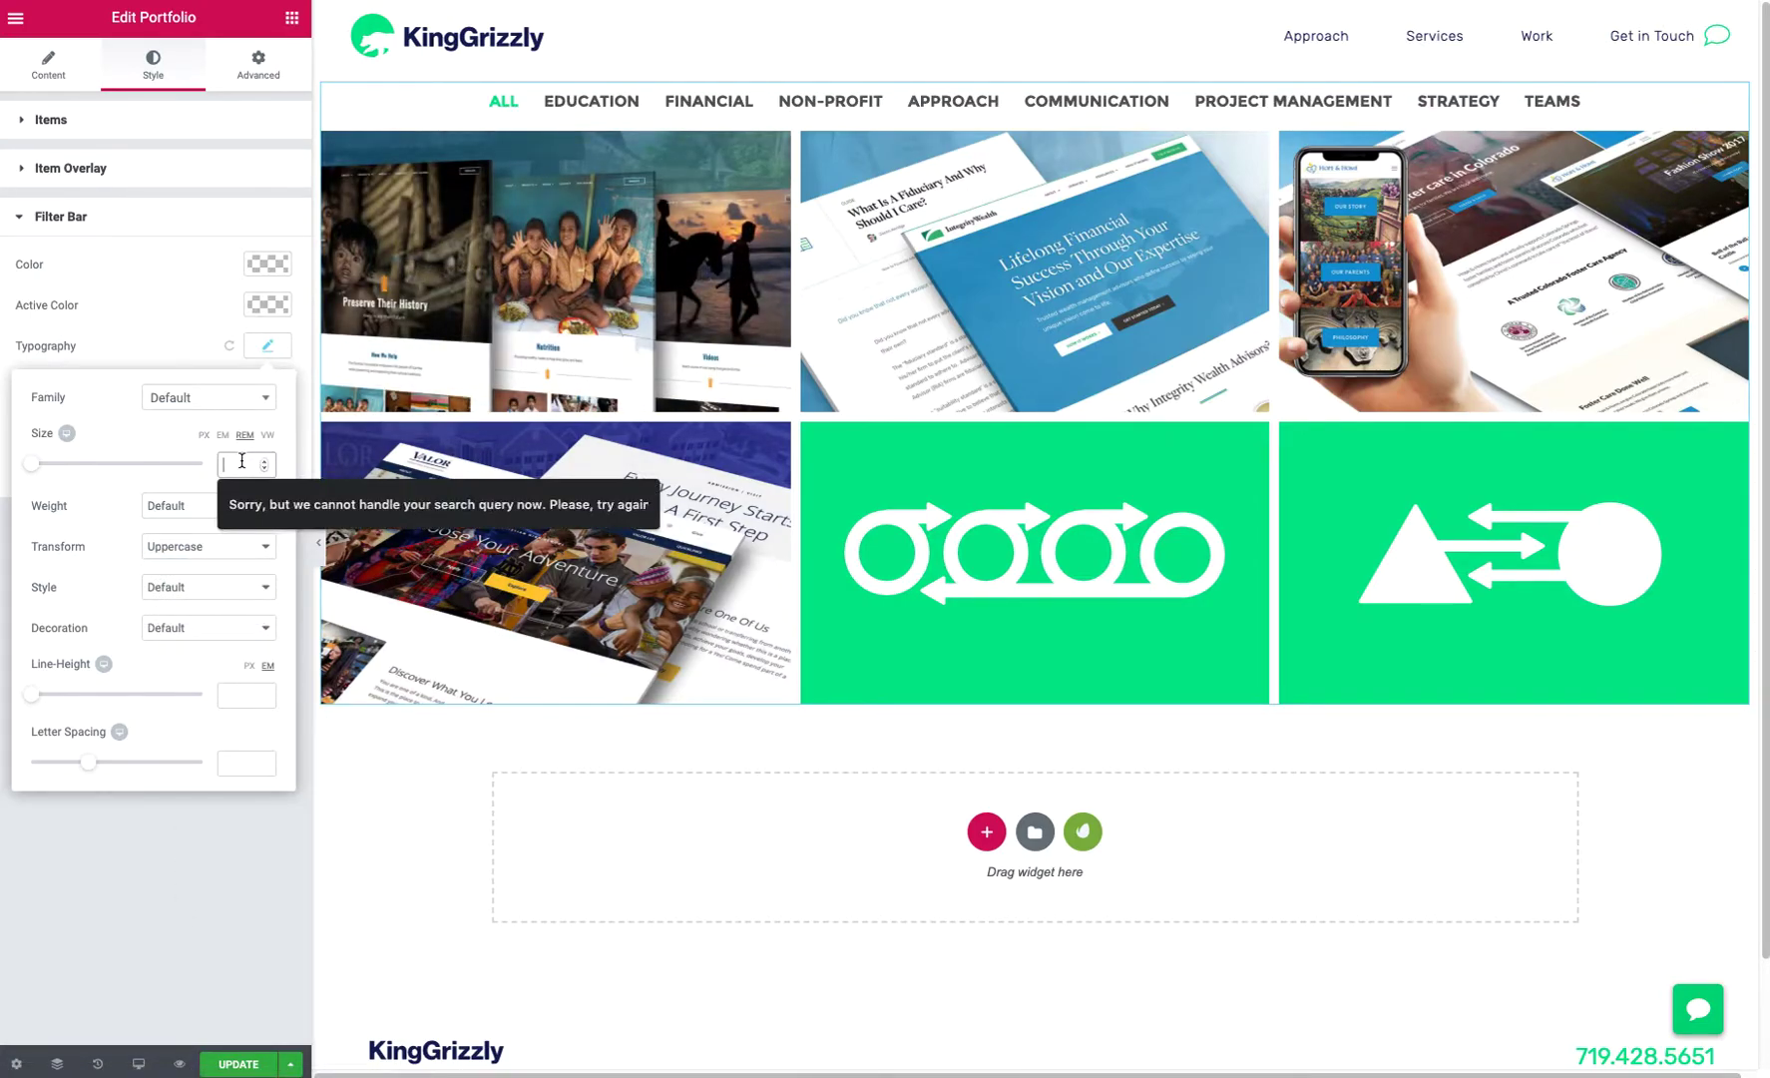
text(.8)
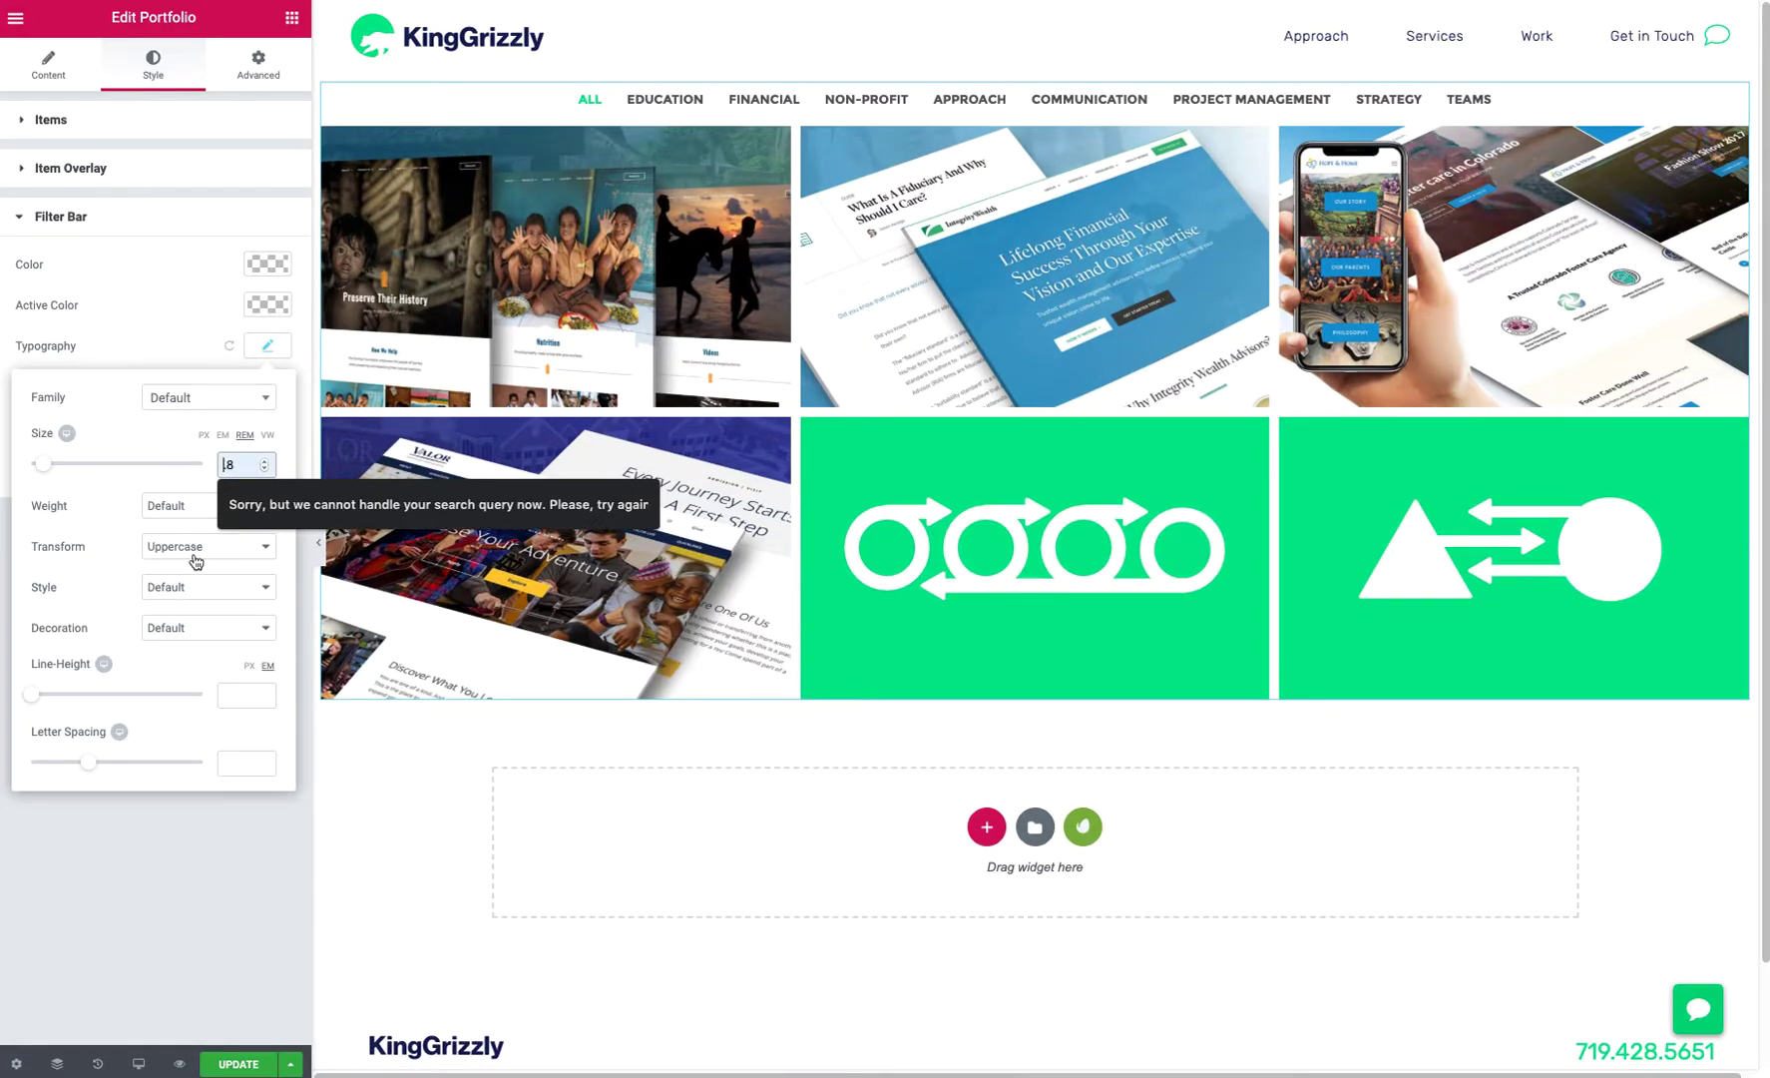
click(157, 509)
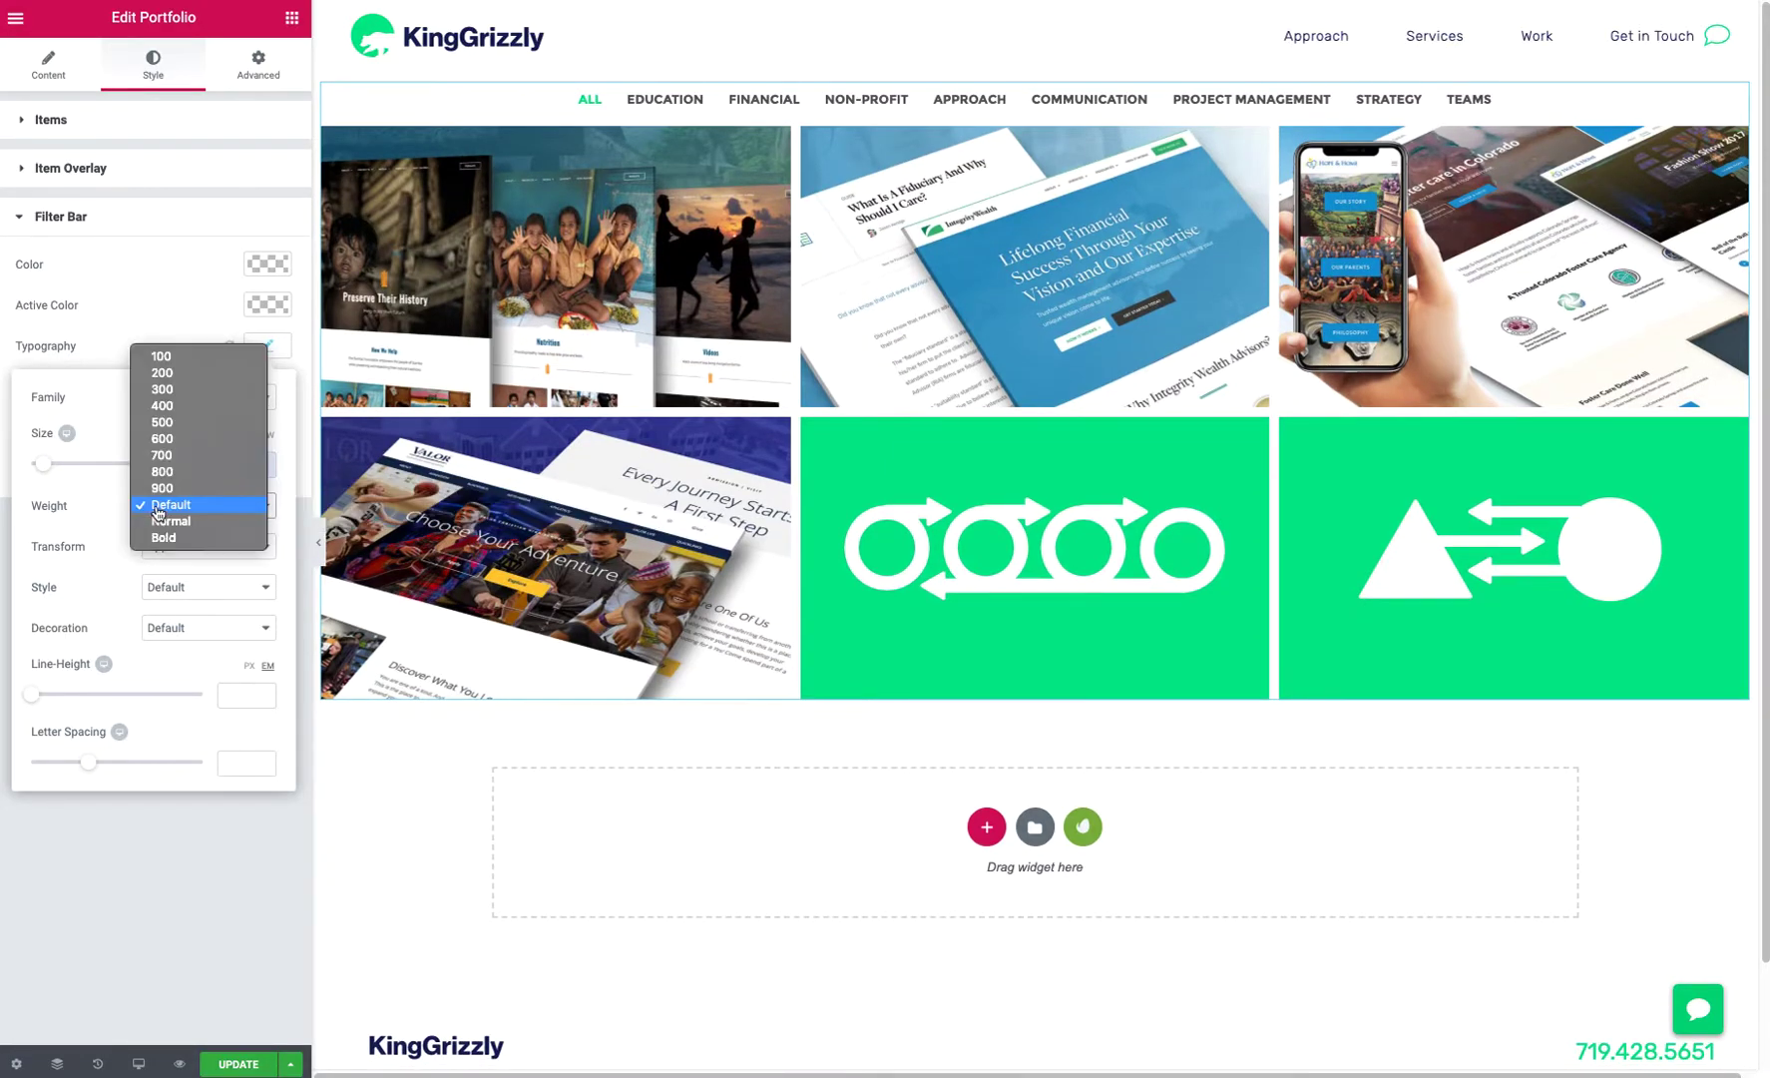
click(163, 392)
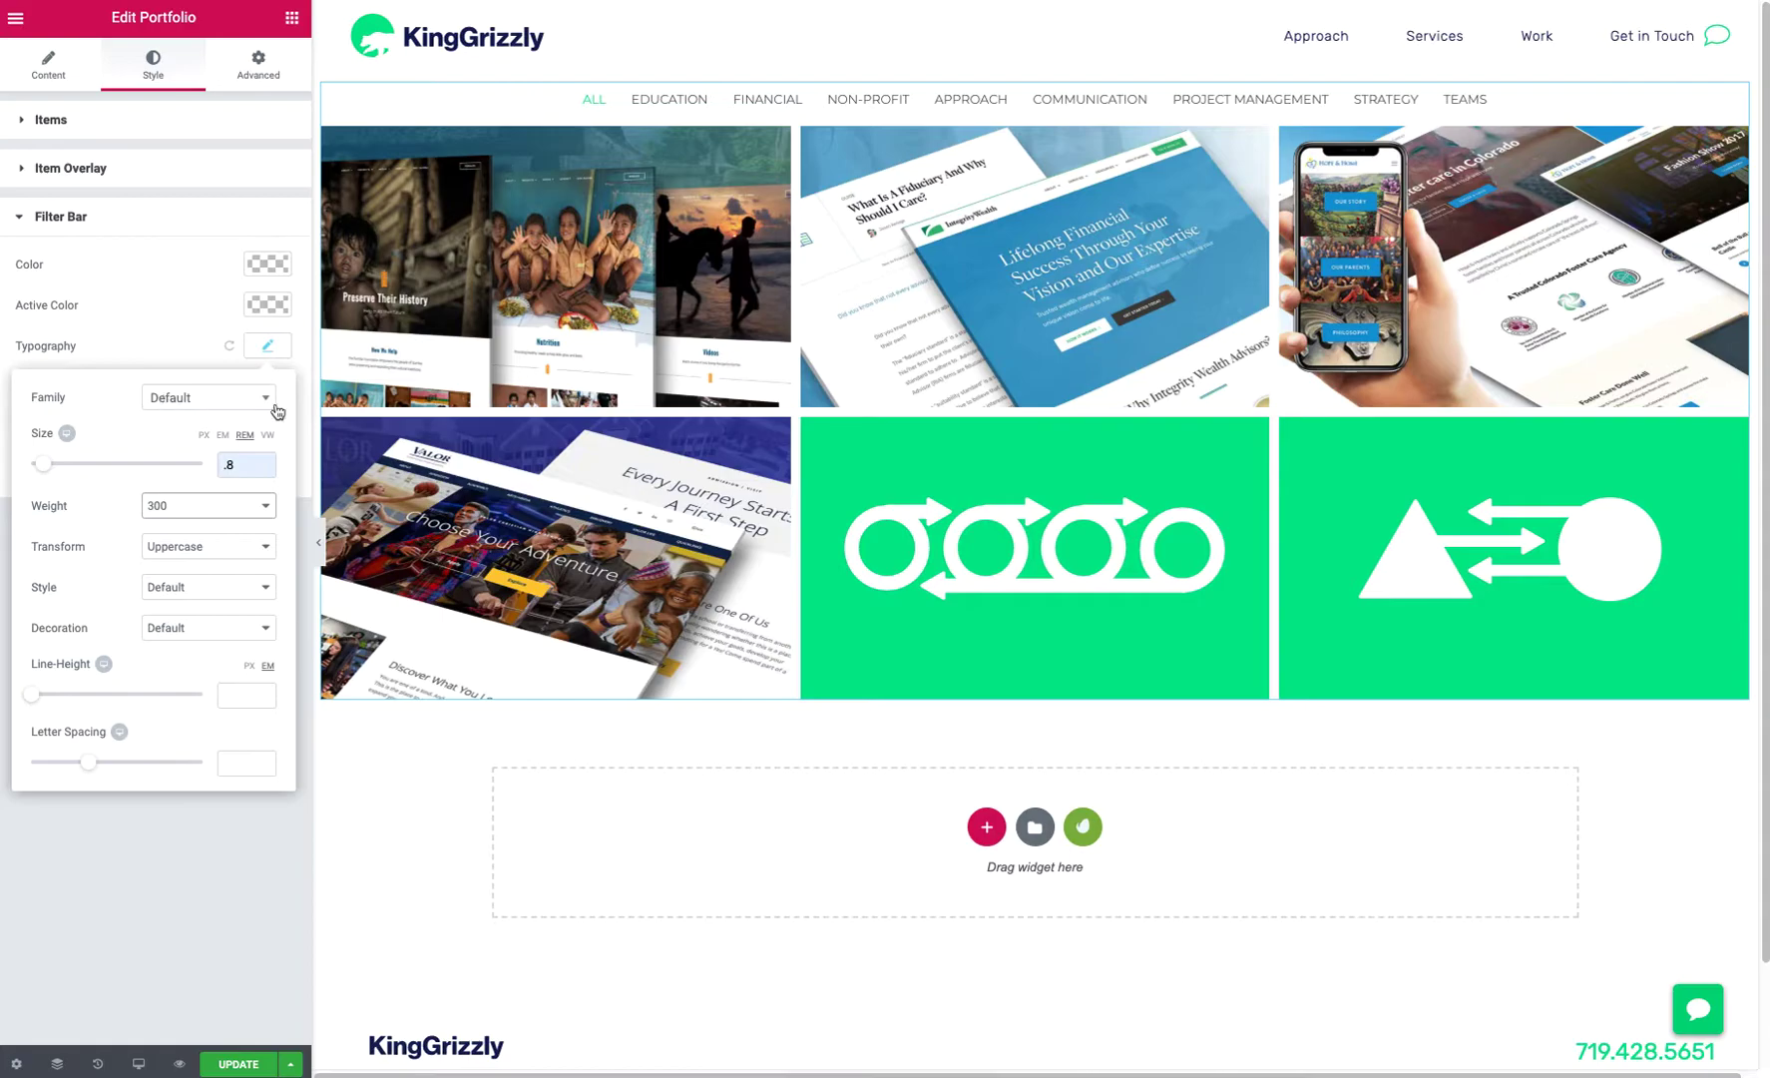
click(234, 893)
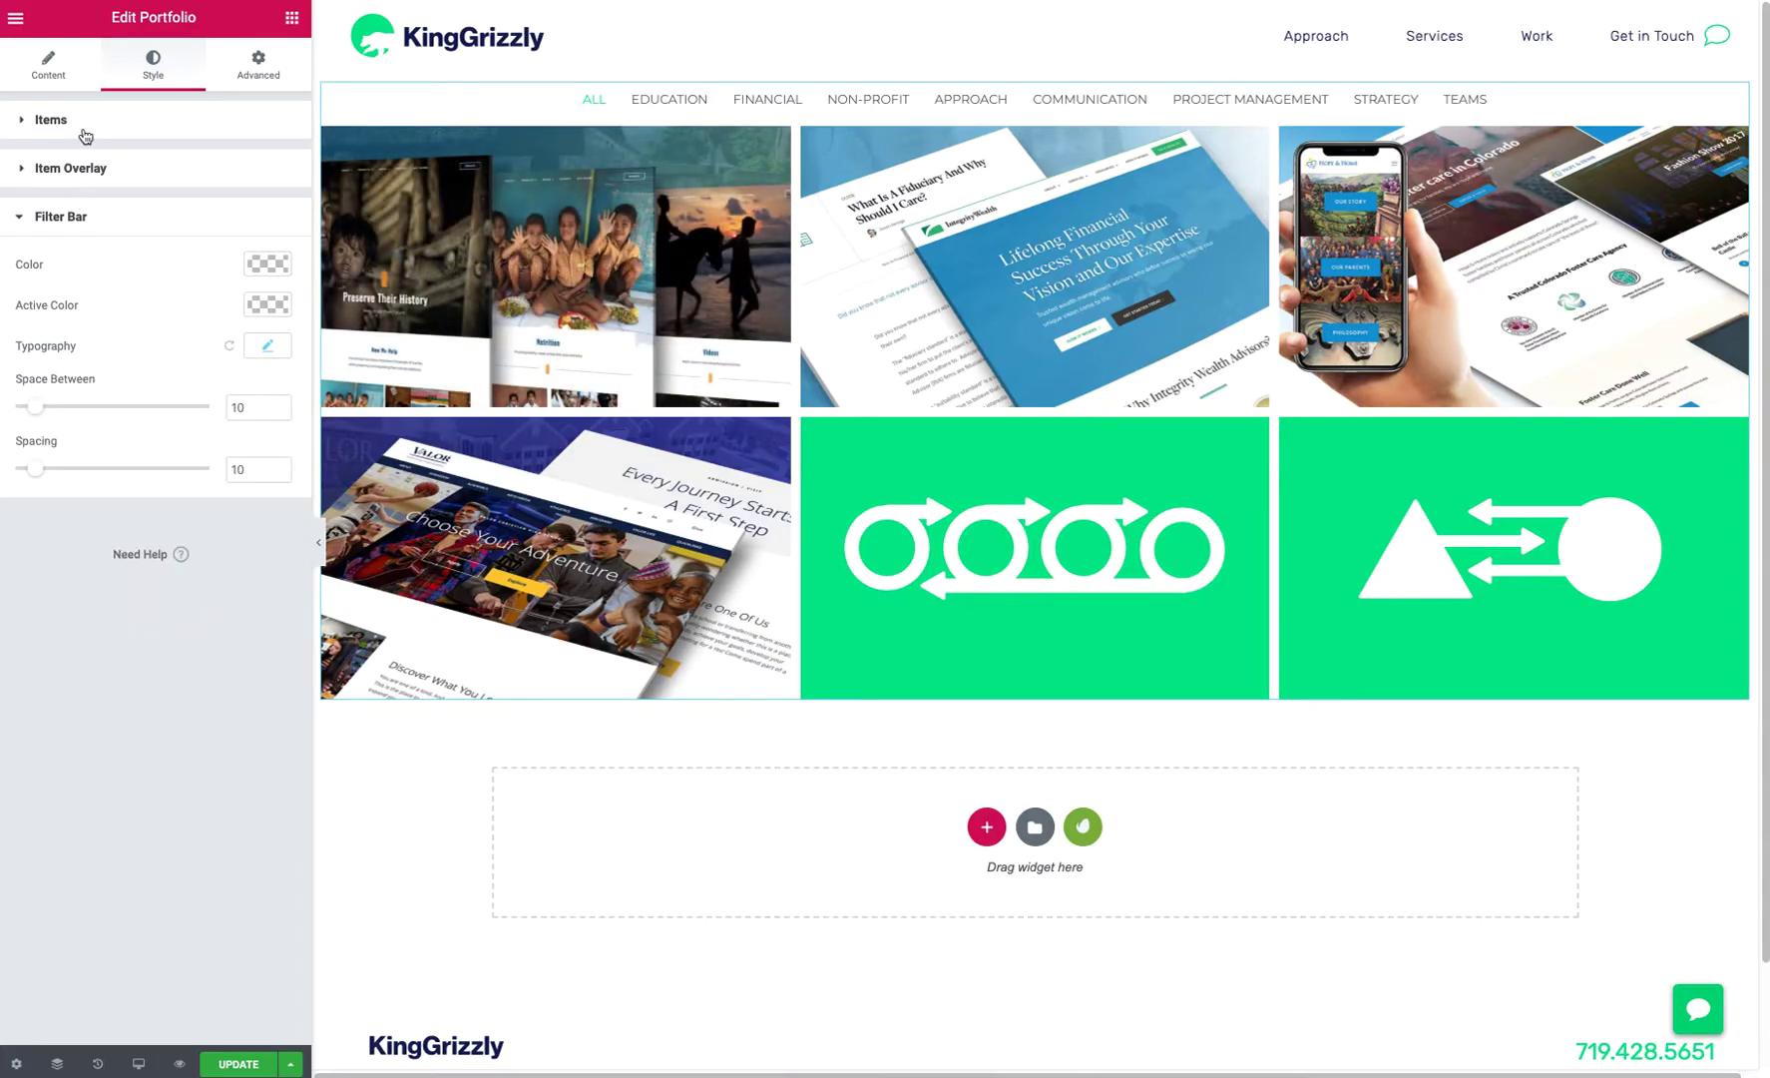
Switch the Filter Bar Show toggle off in the Content settings
click(47, 72)
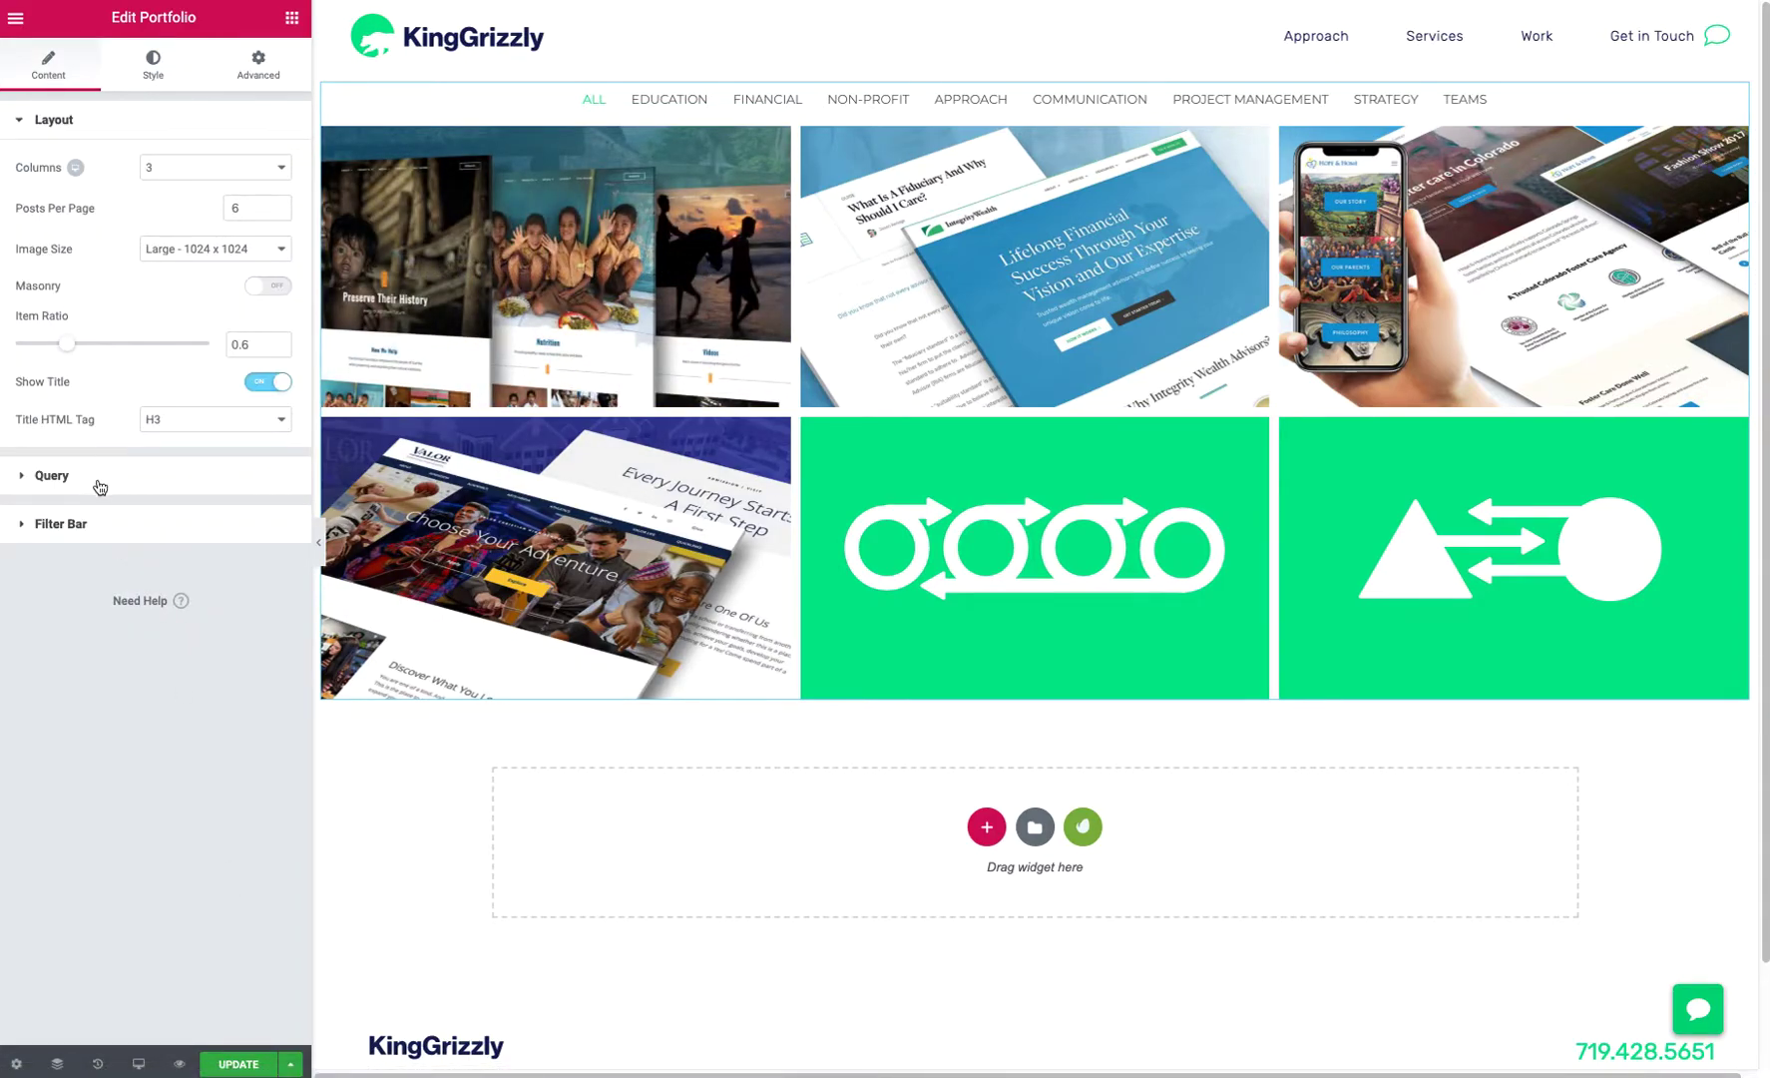
click(91, 523)
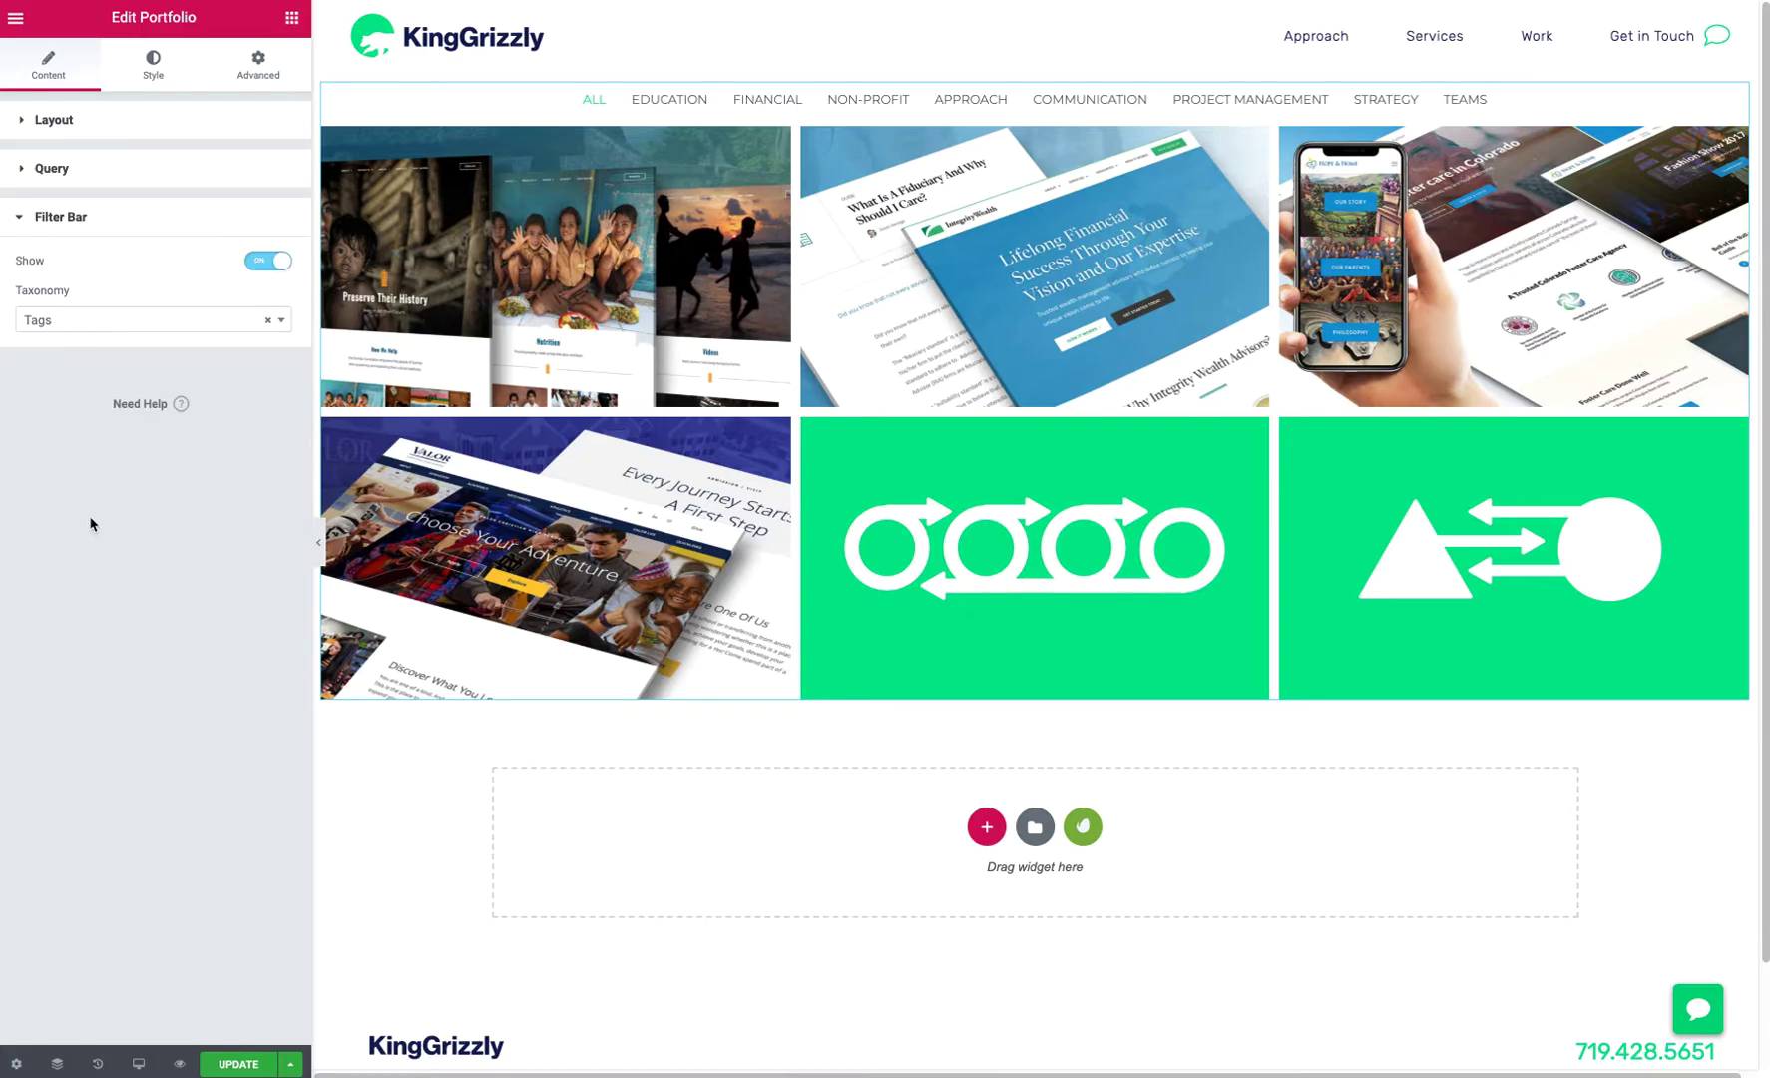
click(264, 271)
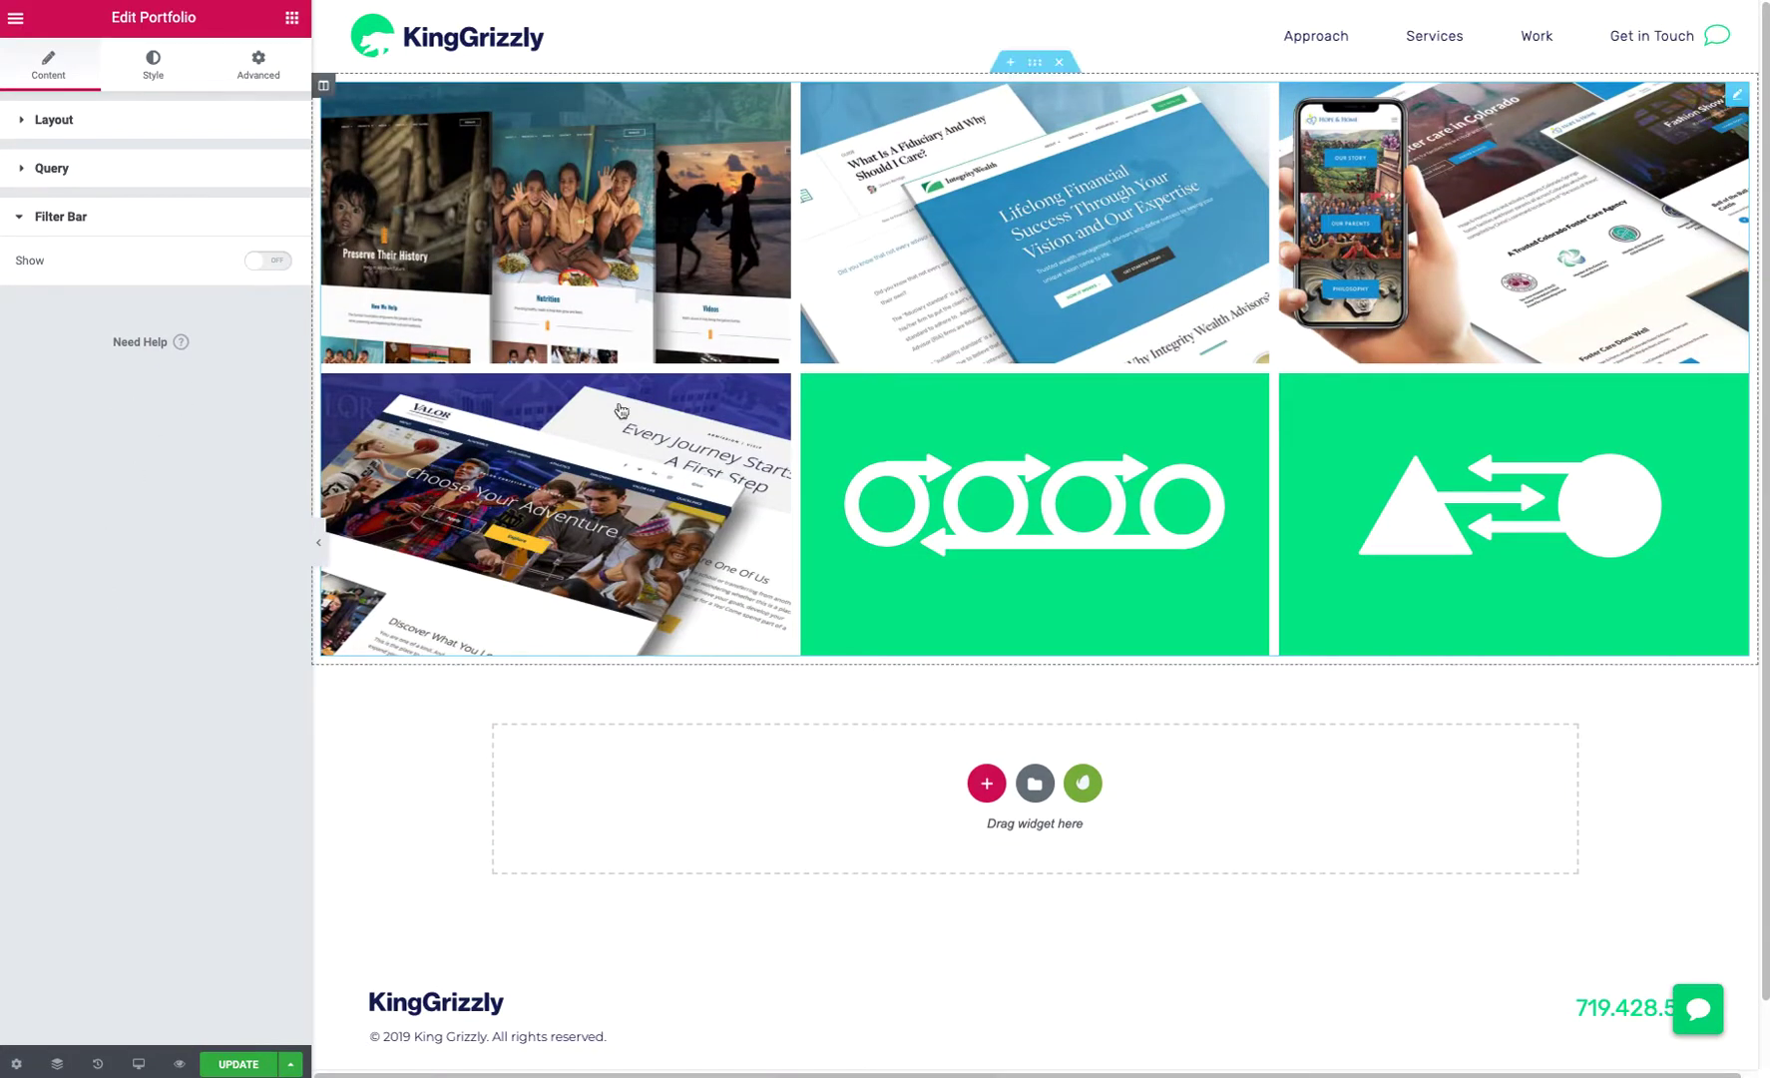
click(137, 1064)
Switch to Tablet preview and keep the portfolio Columns at 2
click(120, 982)
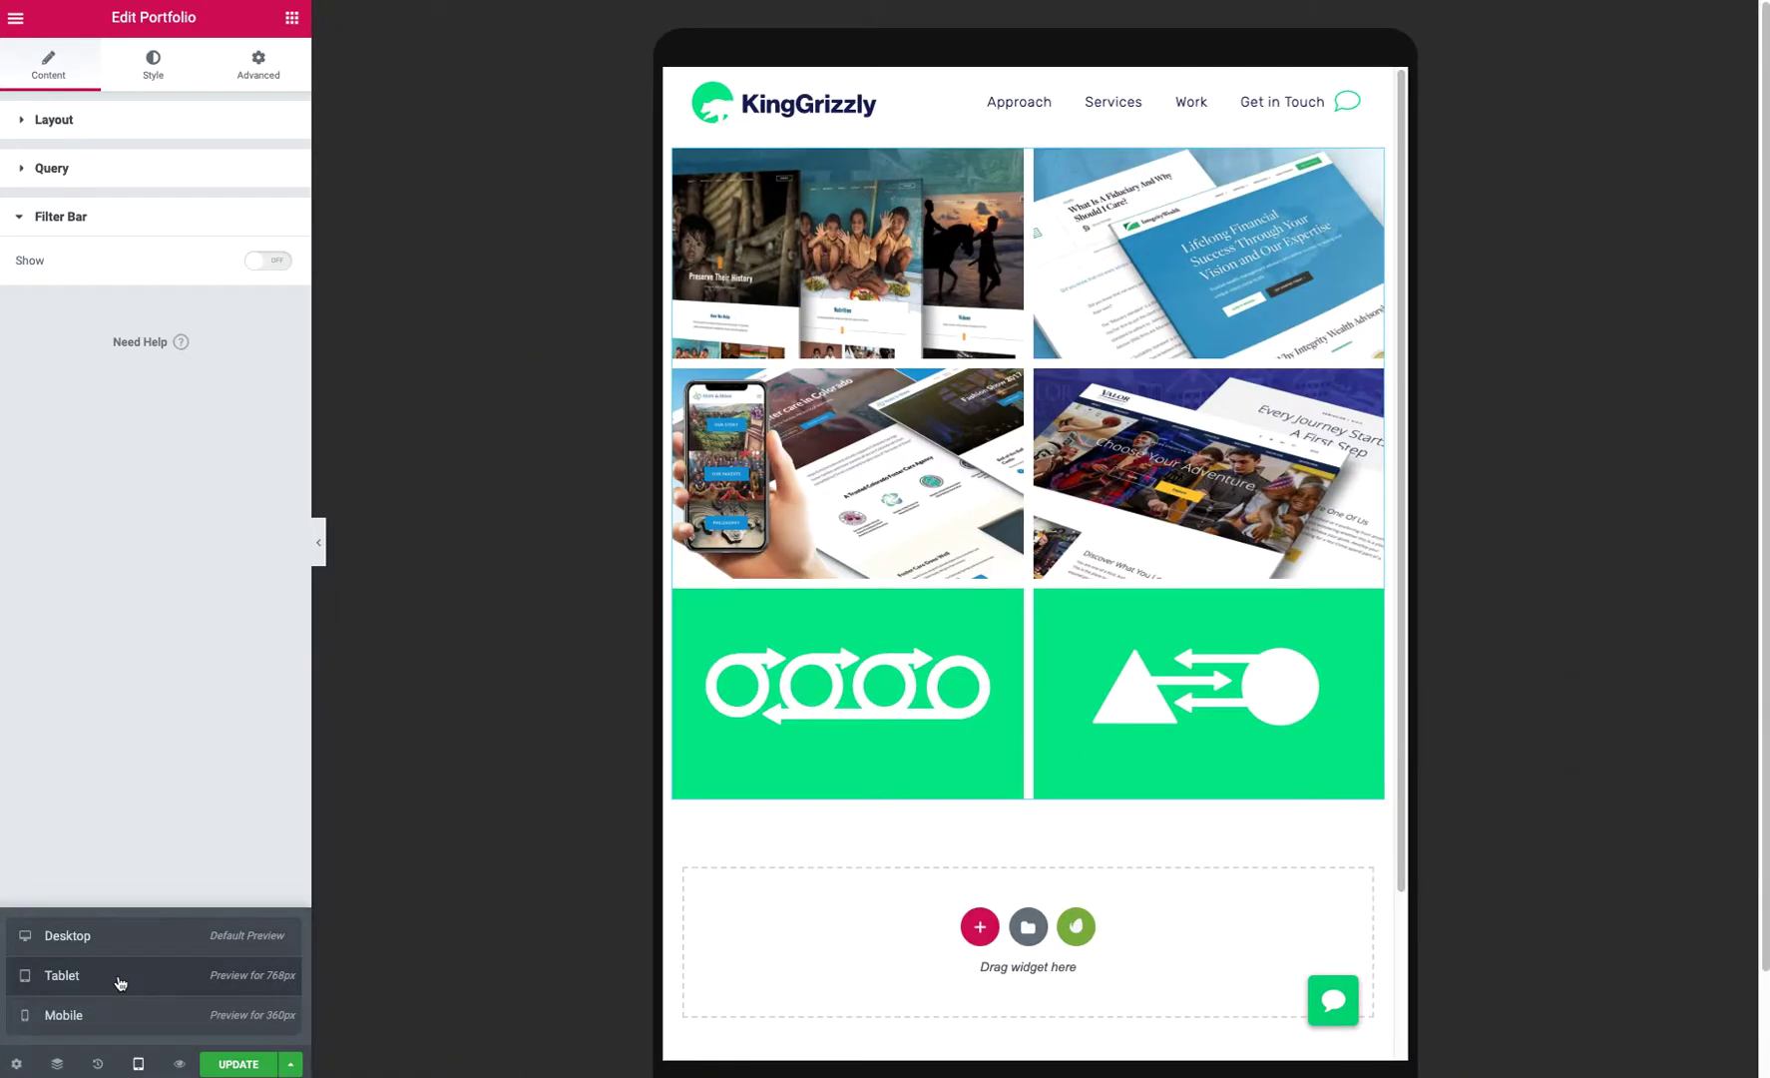
click(68, 184)
click(68, 122)
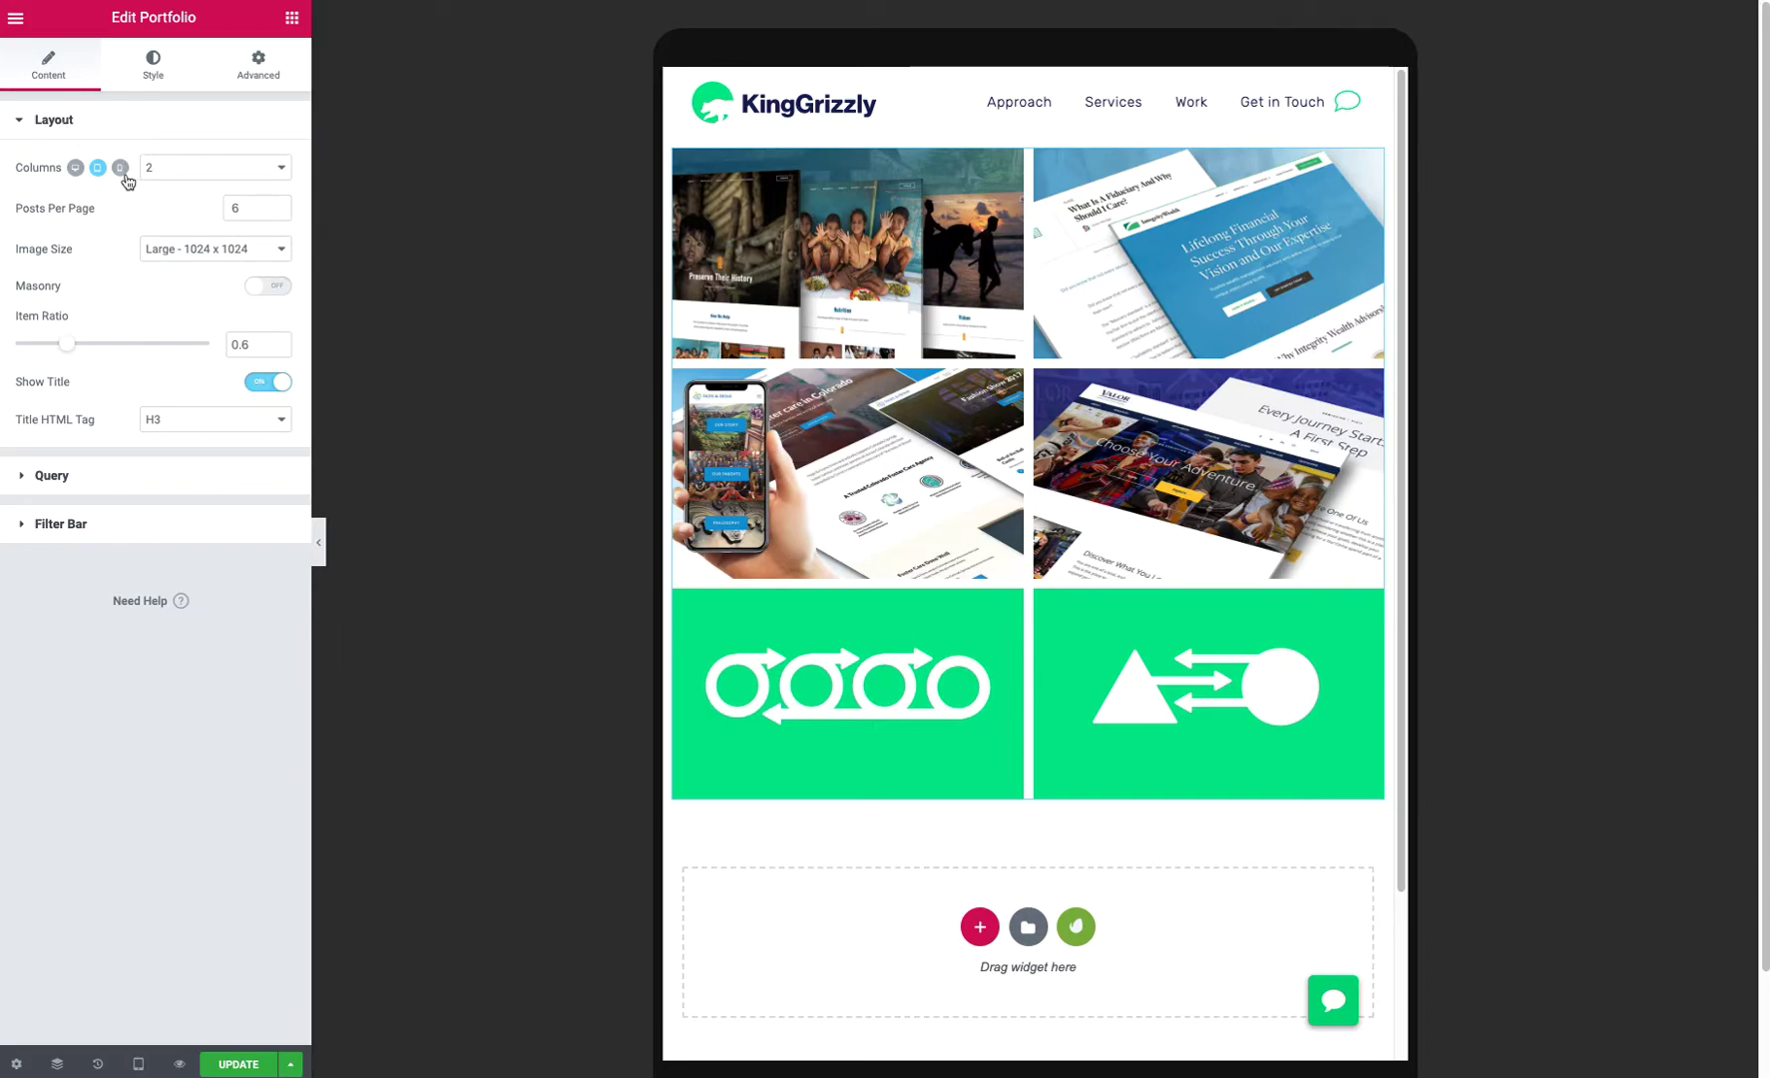
click(159, 171)
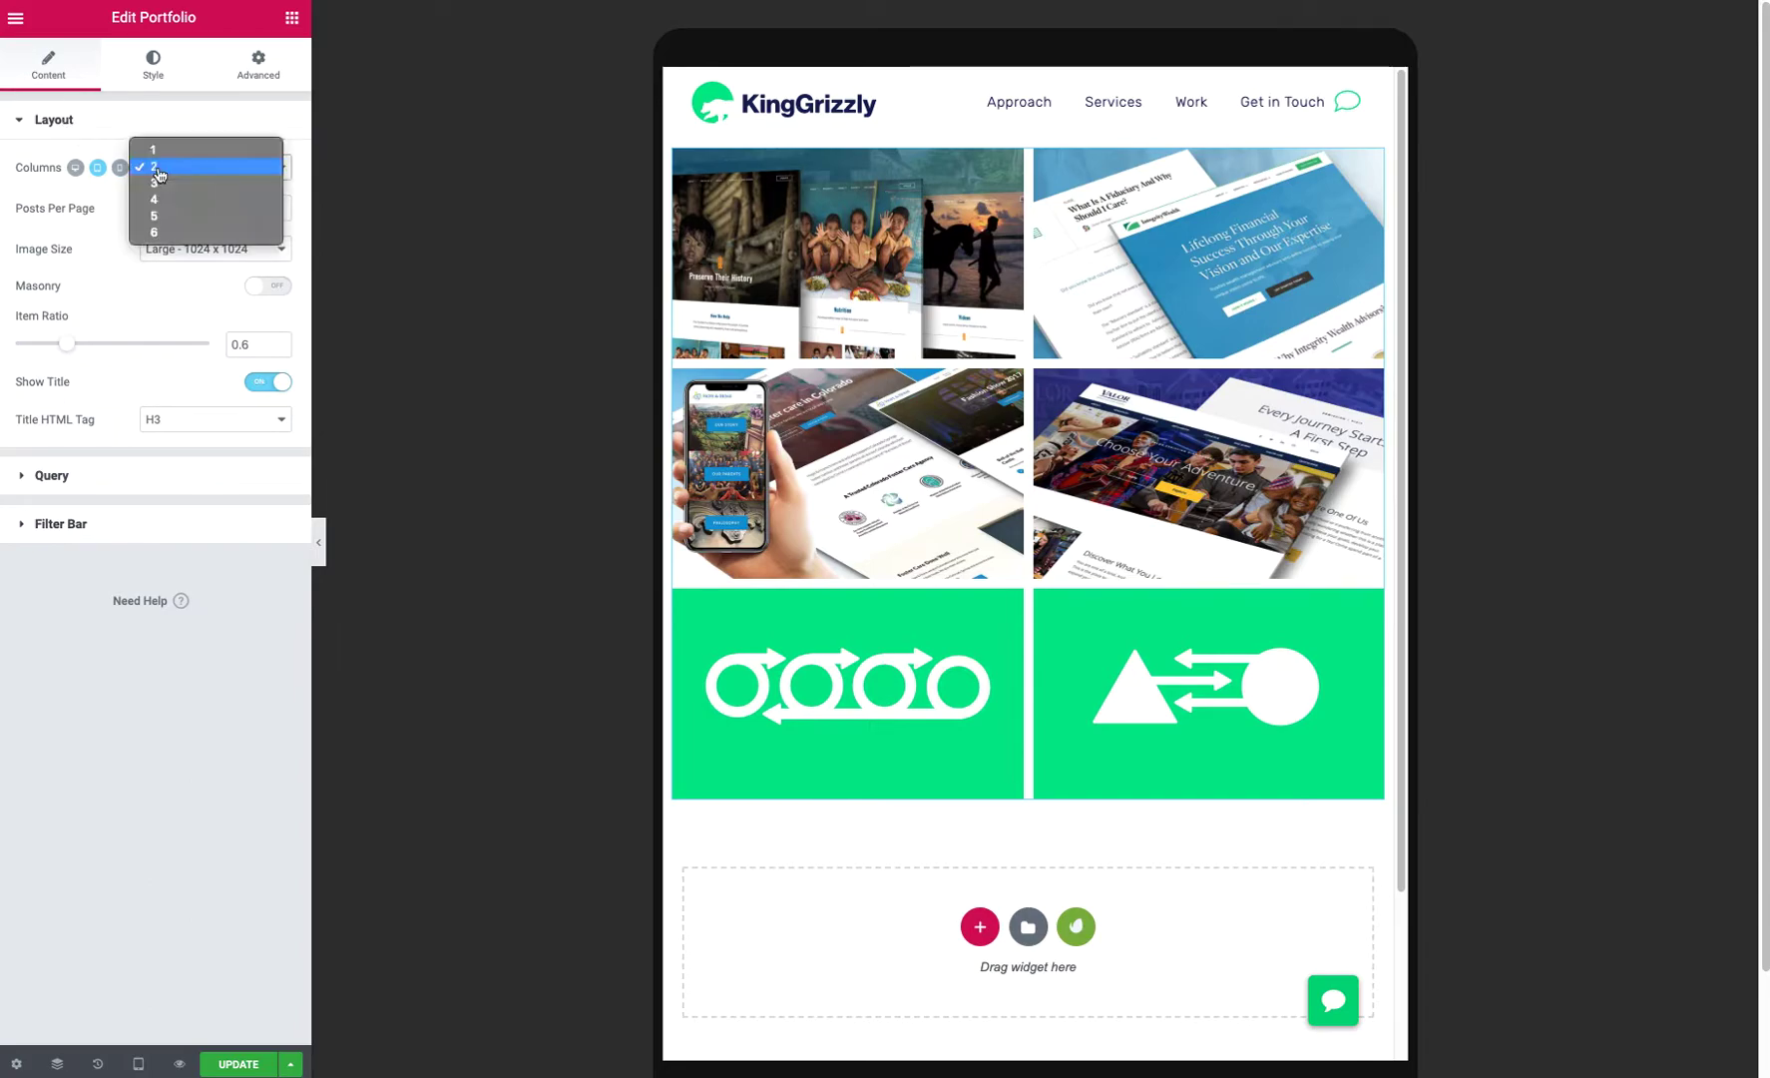
click(115, 214)
Change Posts Per Page to 8, then set it back to 6
double_click(234, 208)
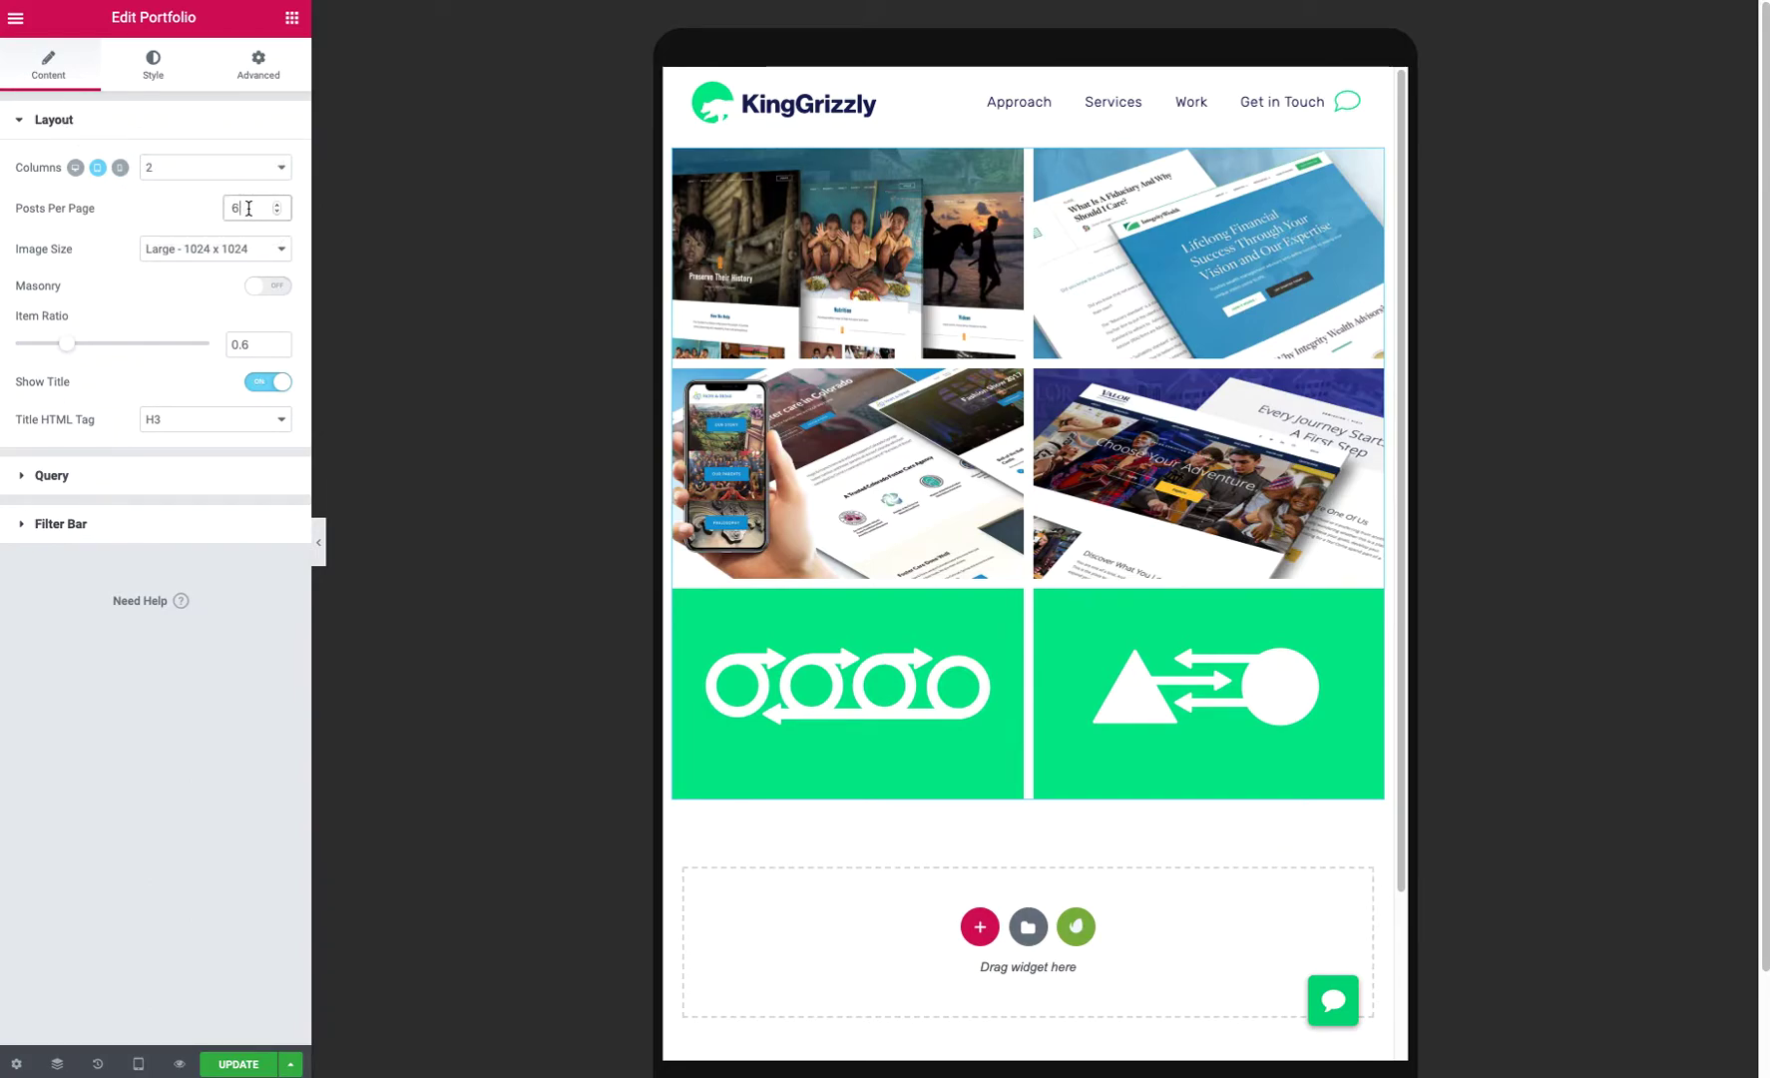
text(8)
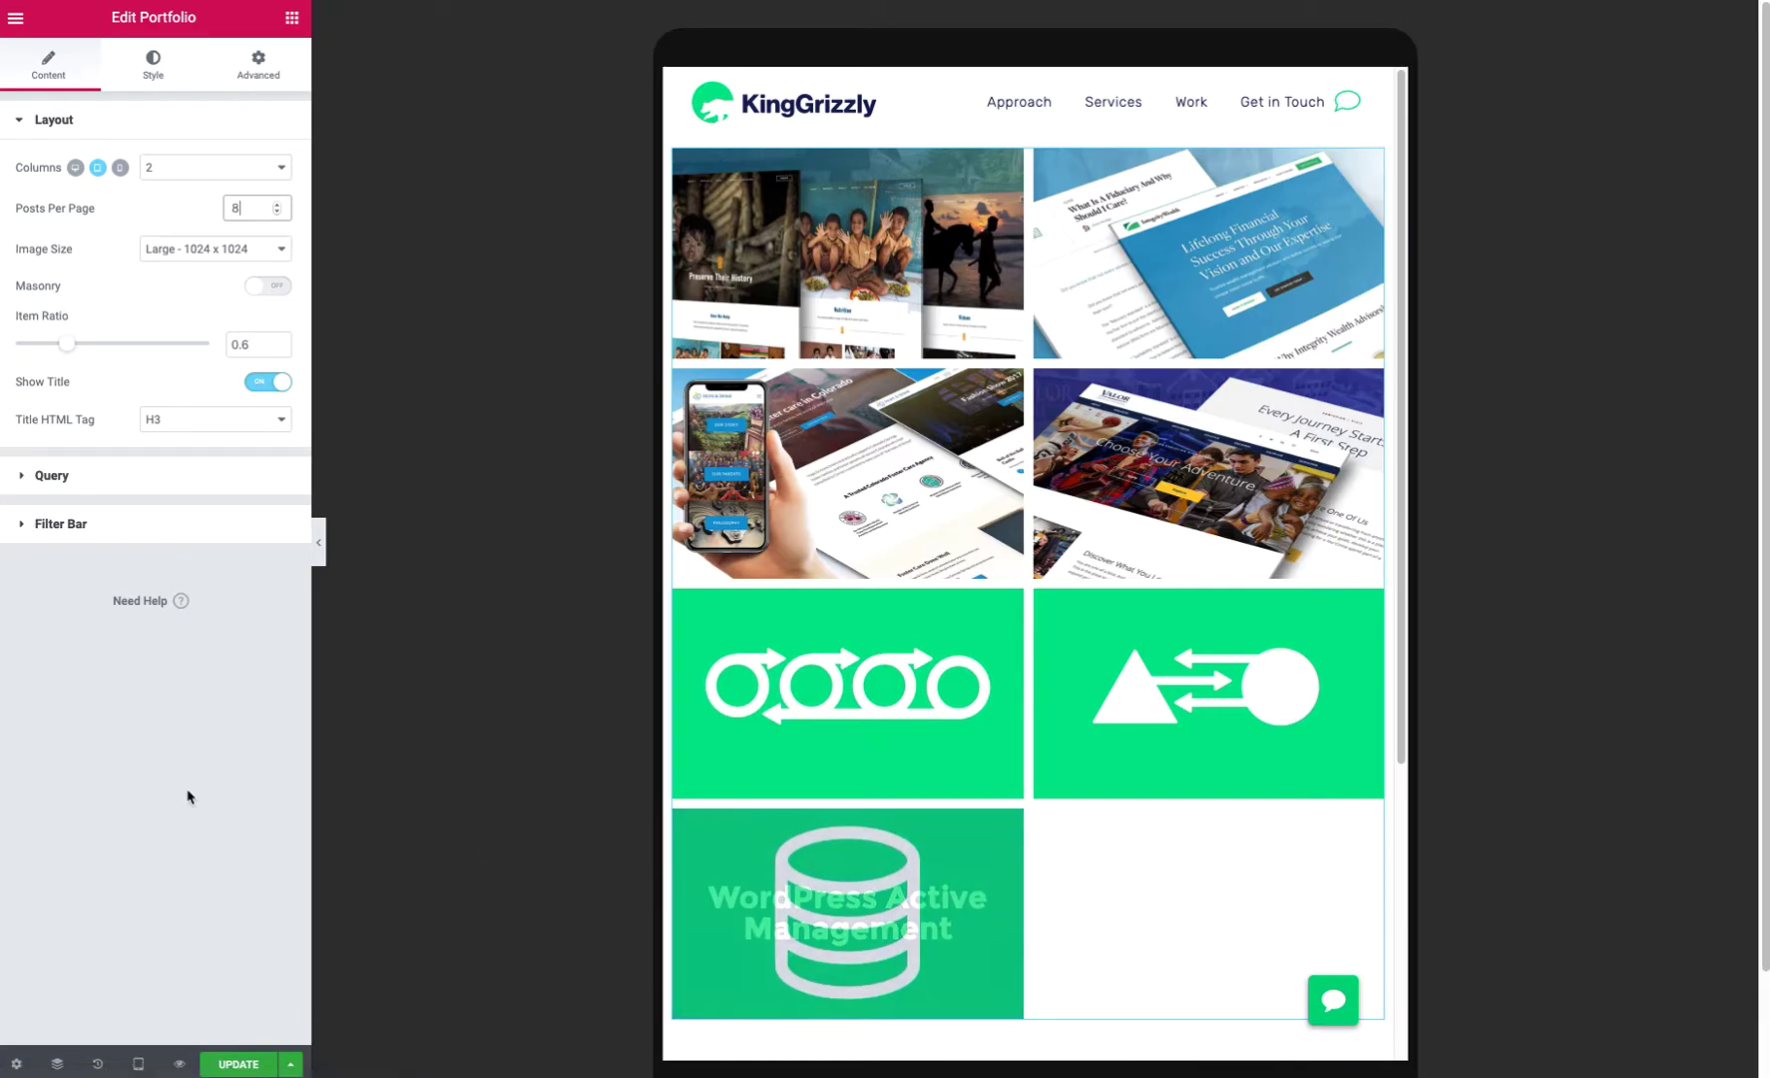
drag(249, 209, 185, 221)
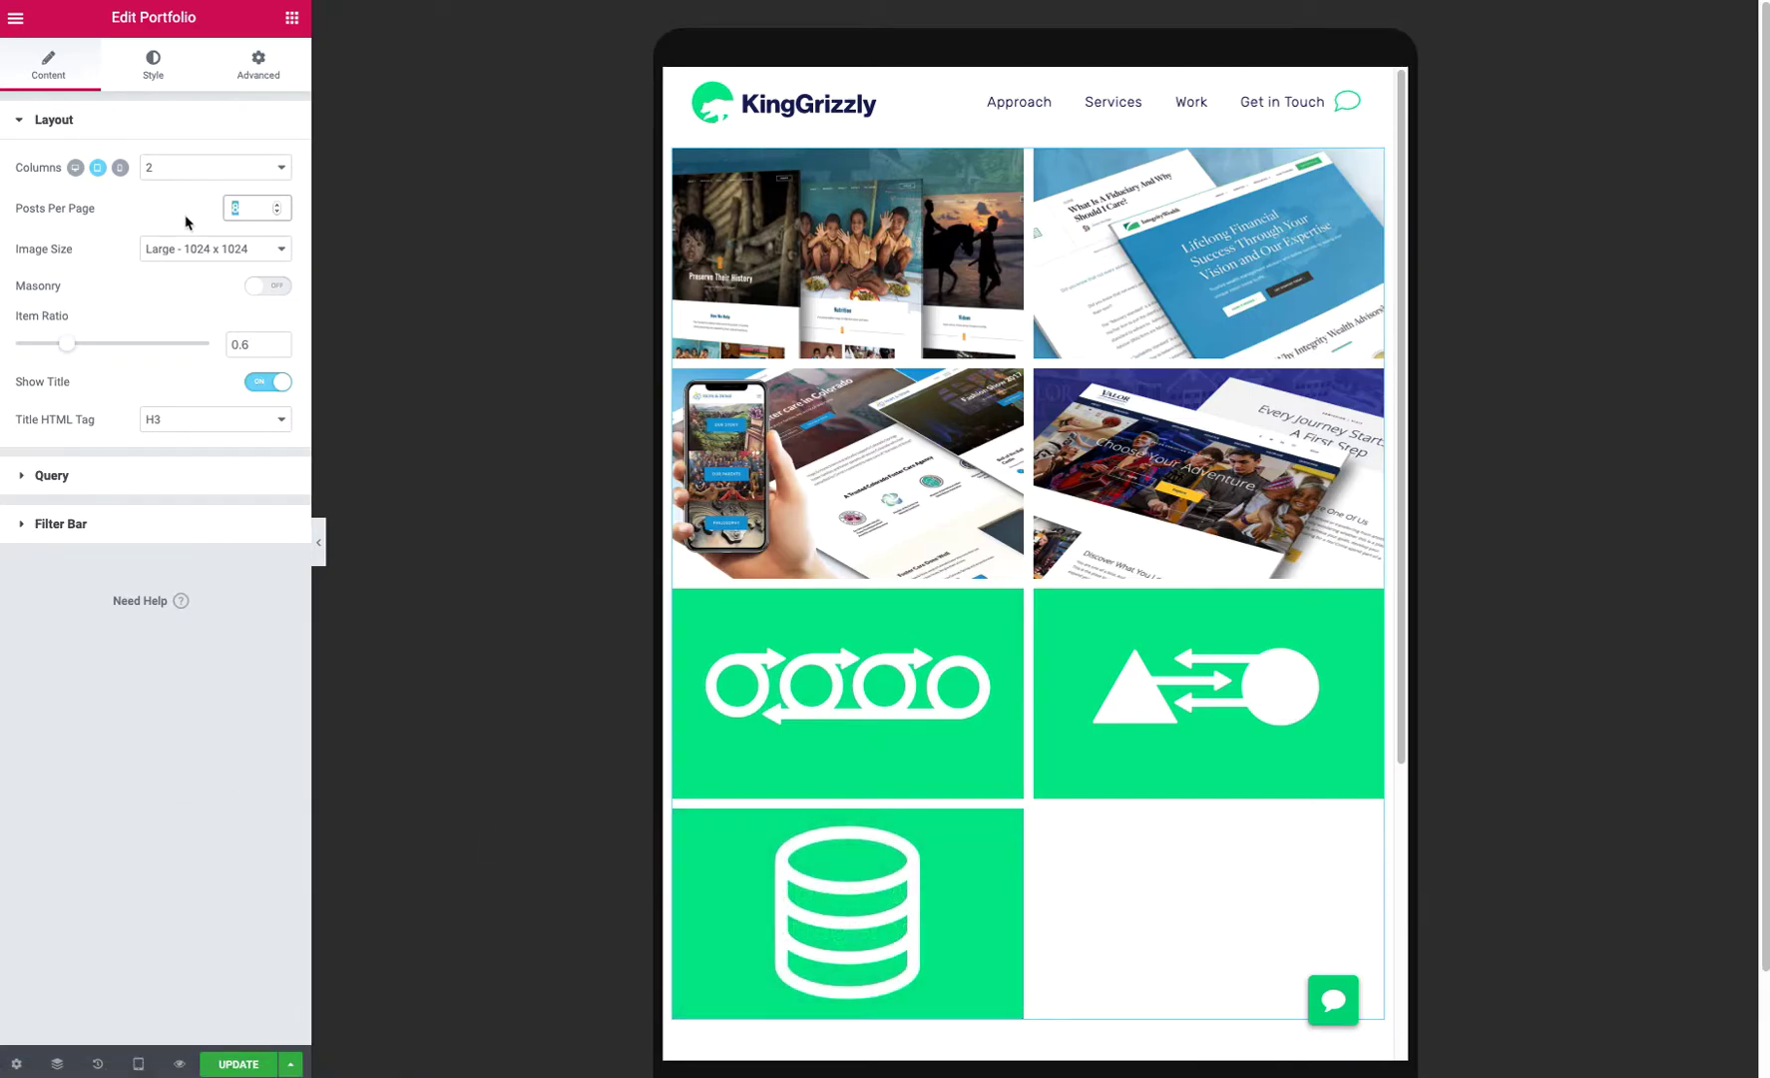
text(6)
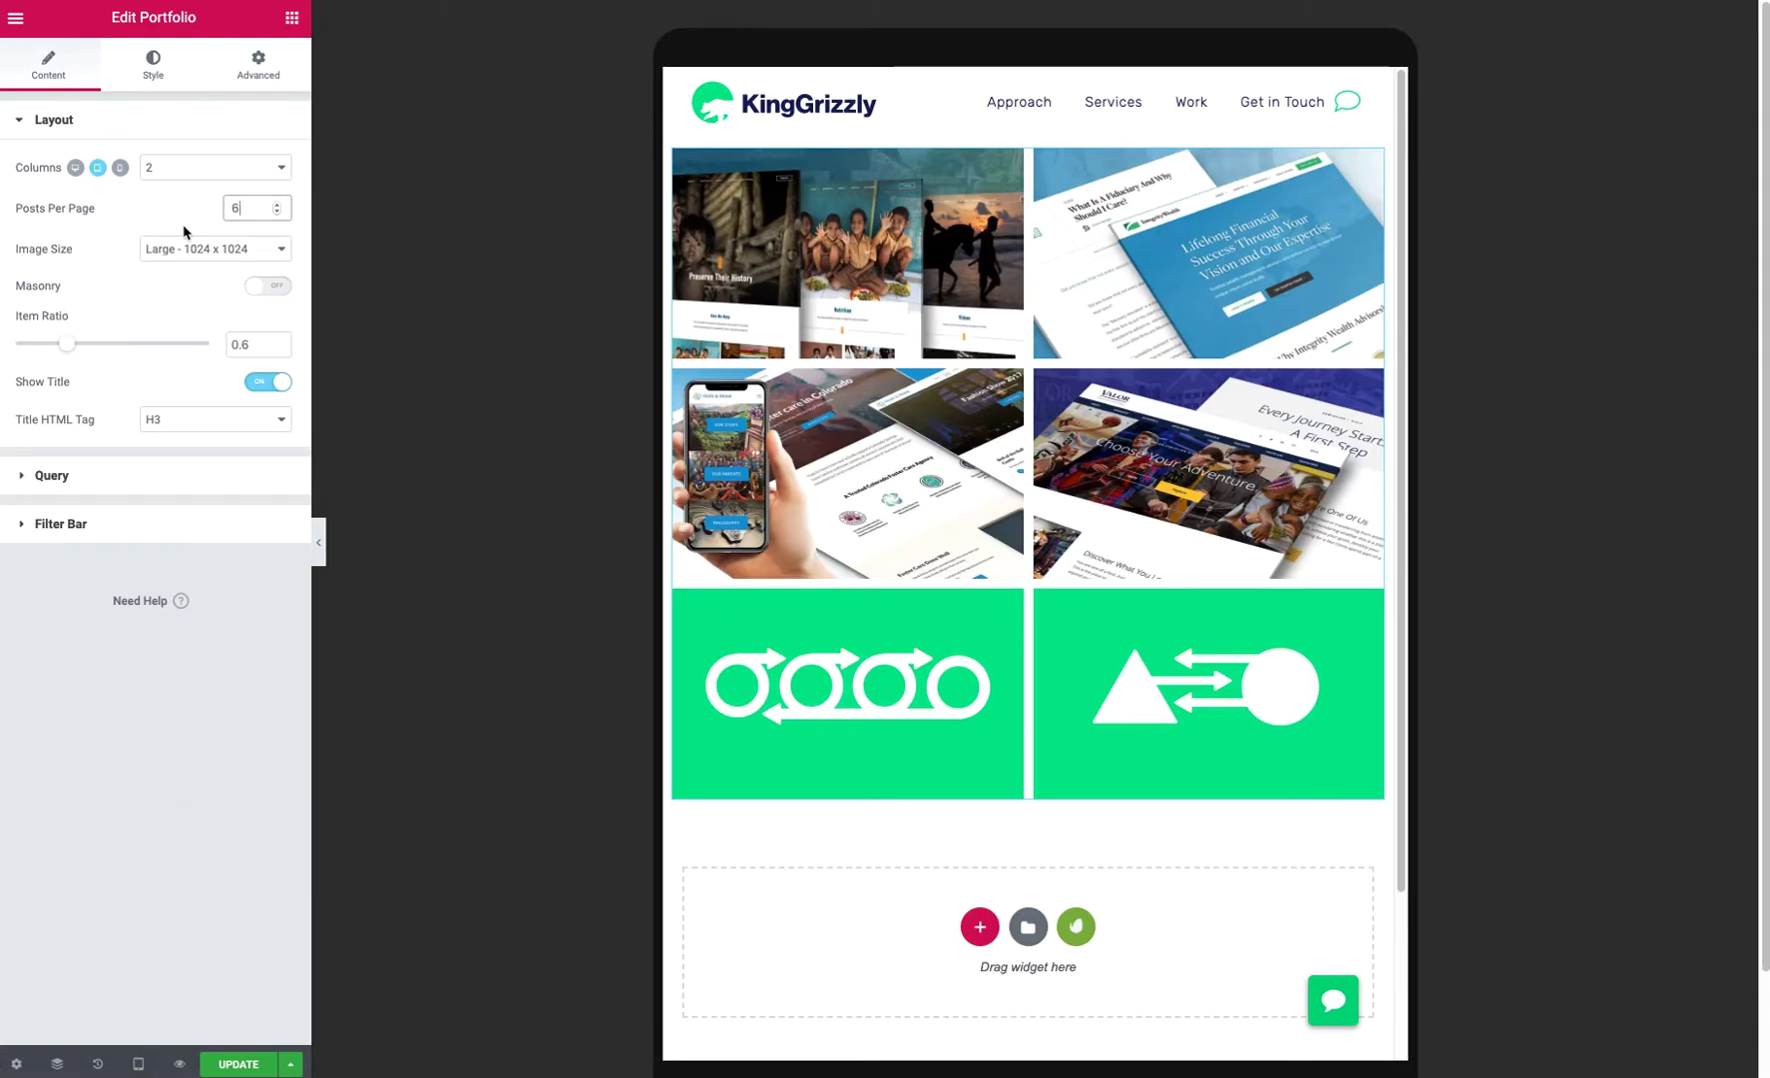
Confirm the portfolio shows 1 column in mobile view, then restore the three-column desktop preview
click(120, 170)
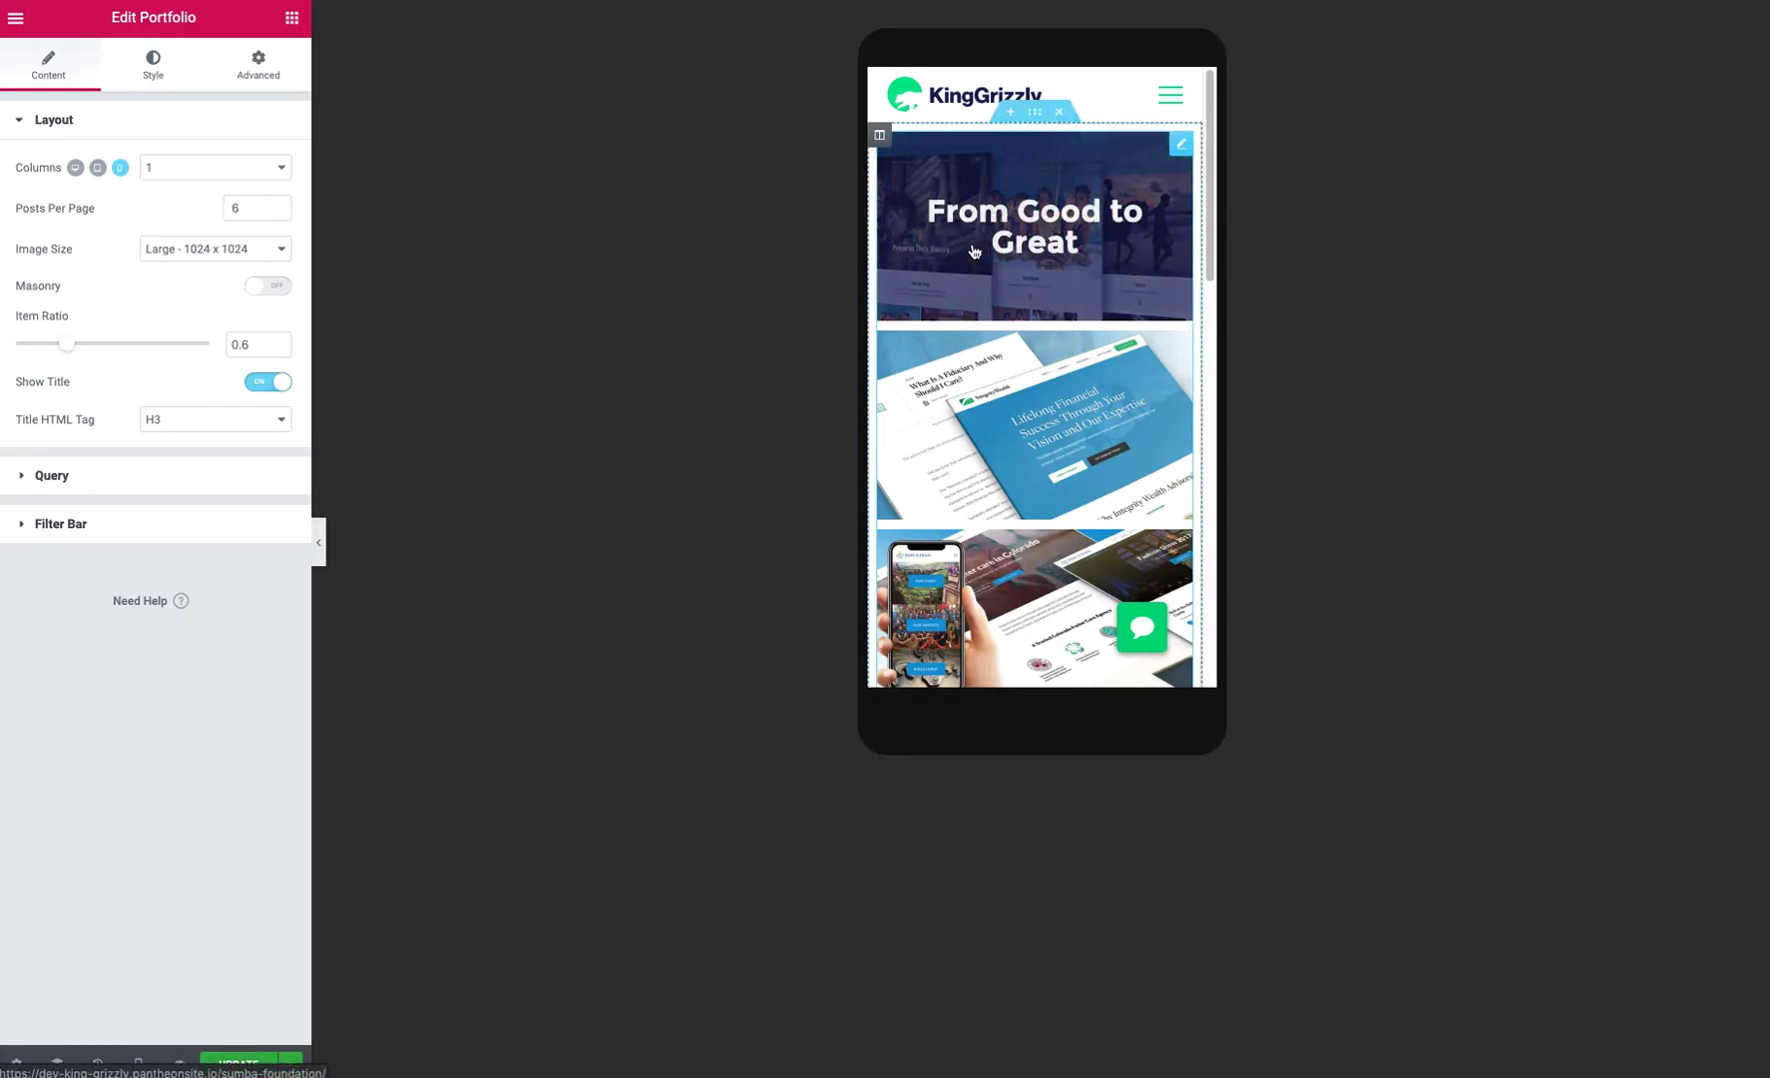
click(151, 82)
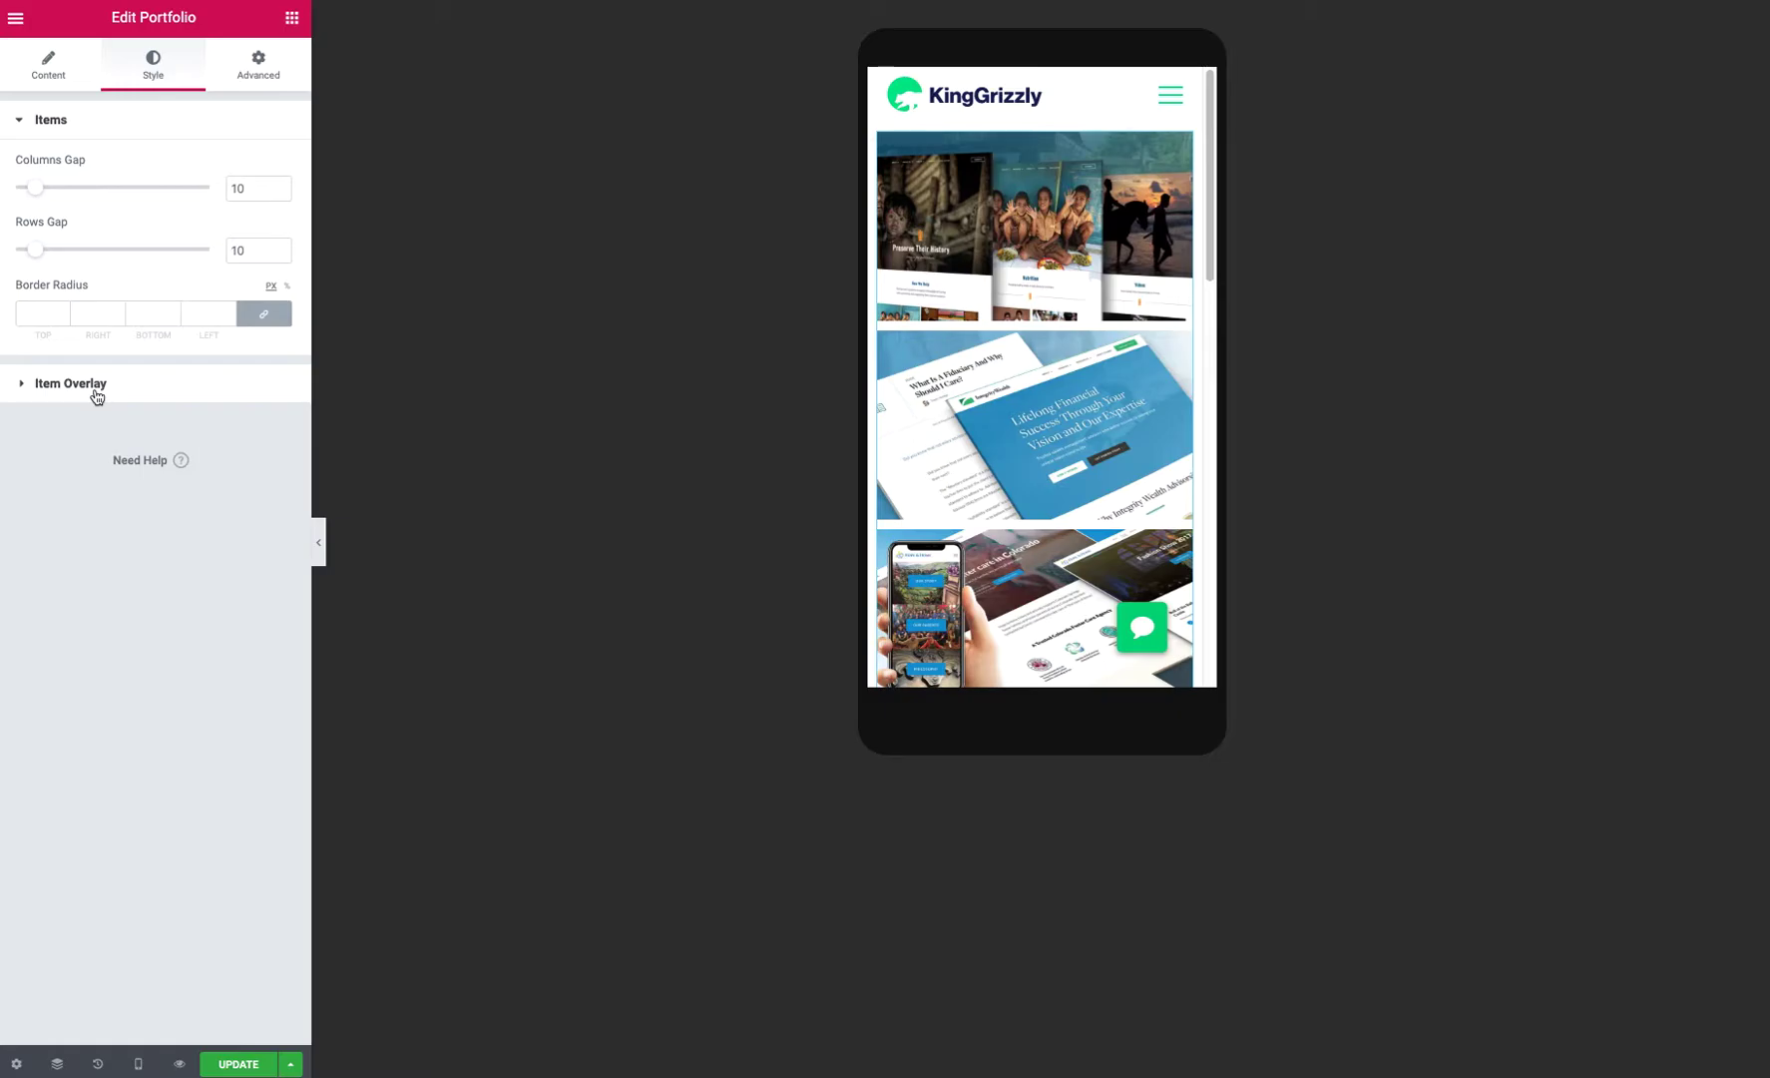
click(46, 74)
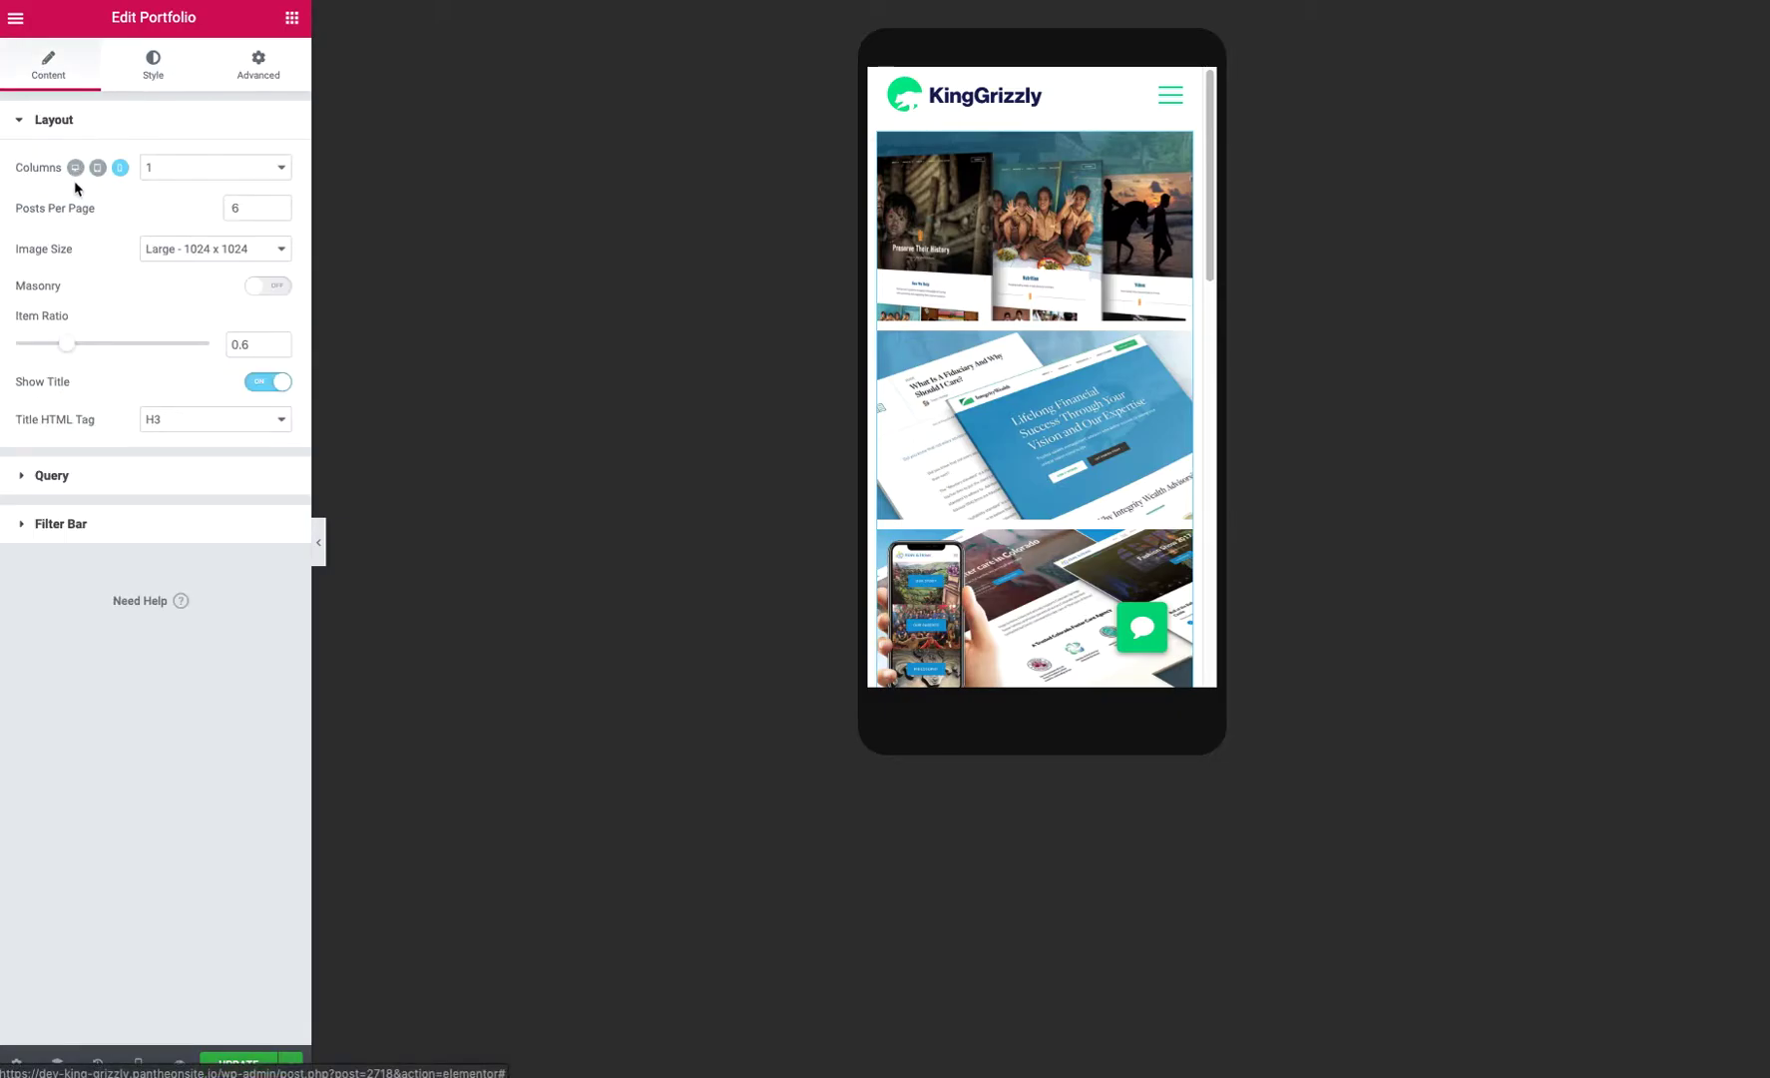
click(75, 166)
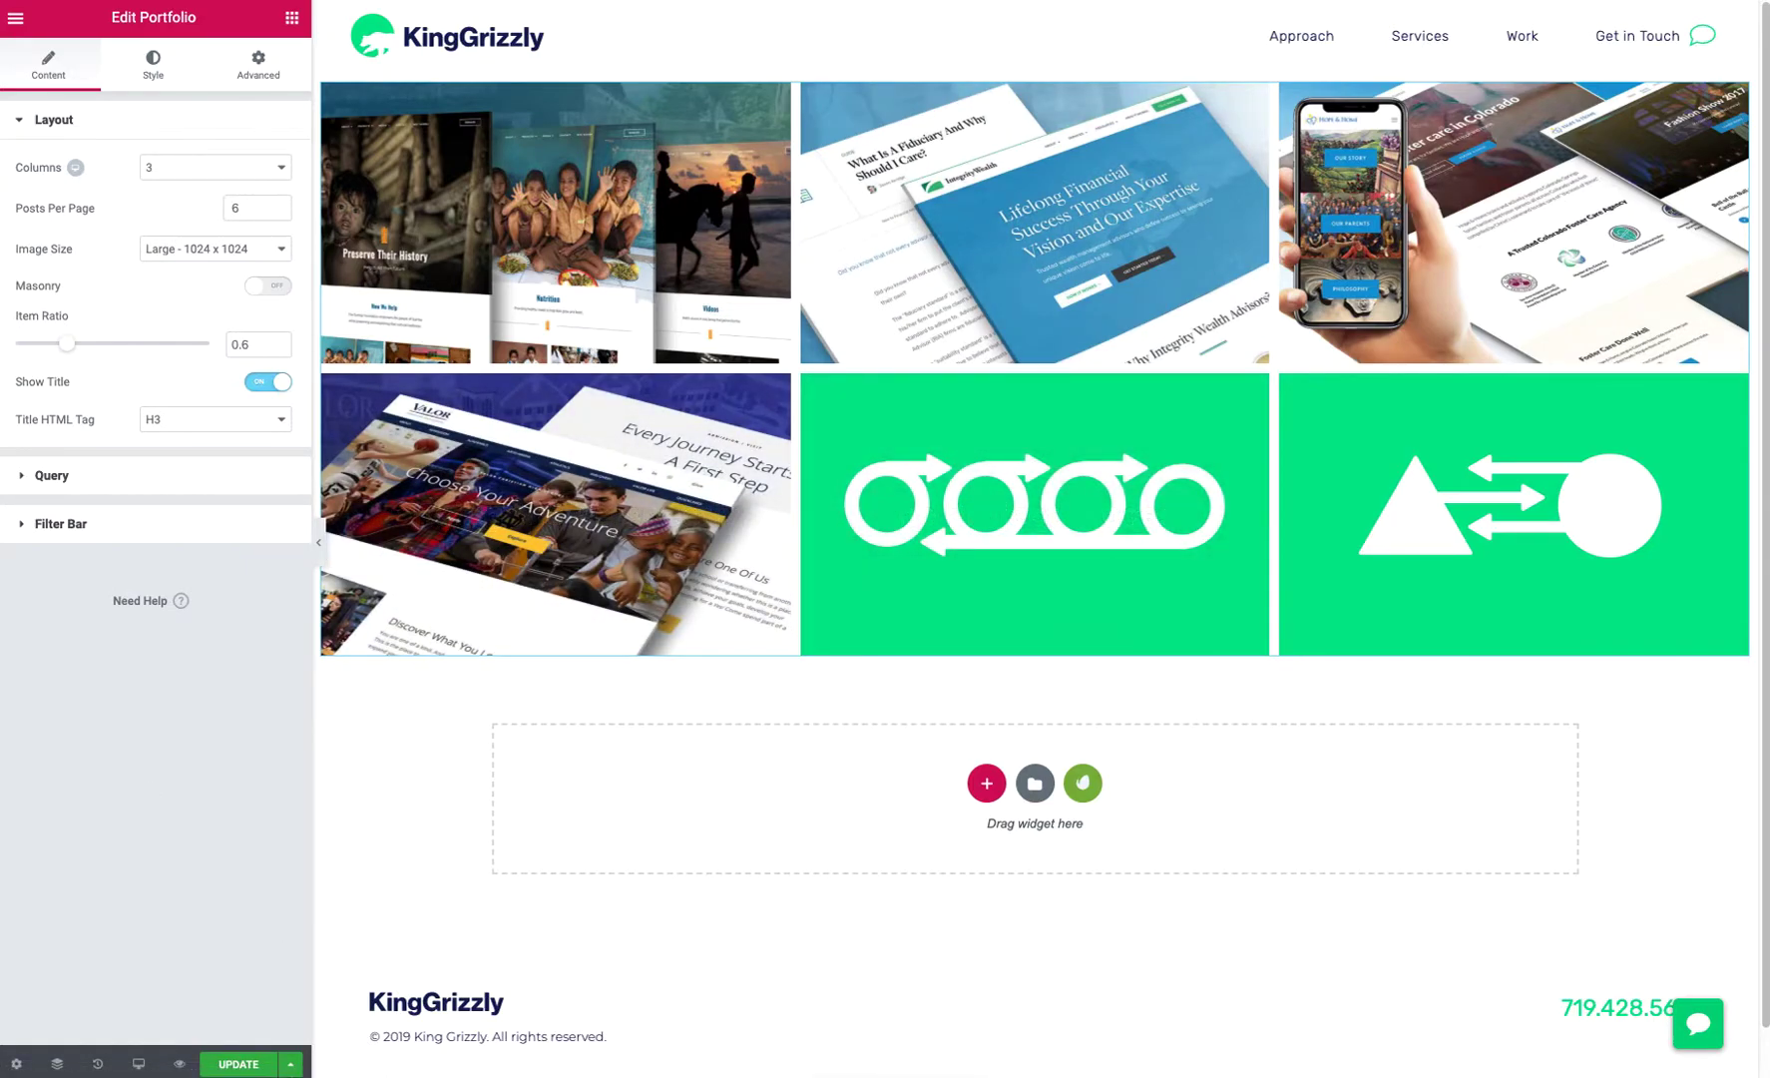
Expand the Query section and review the Source options, keeping Posts selected
click(51, 475)
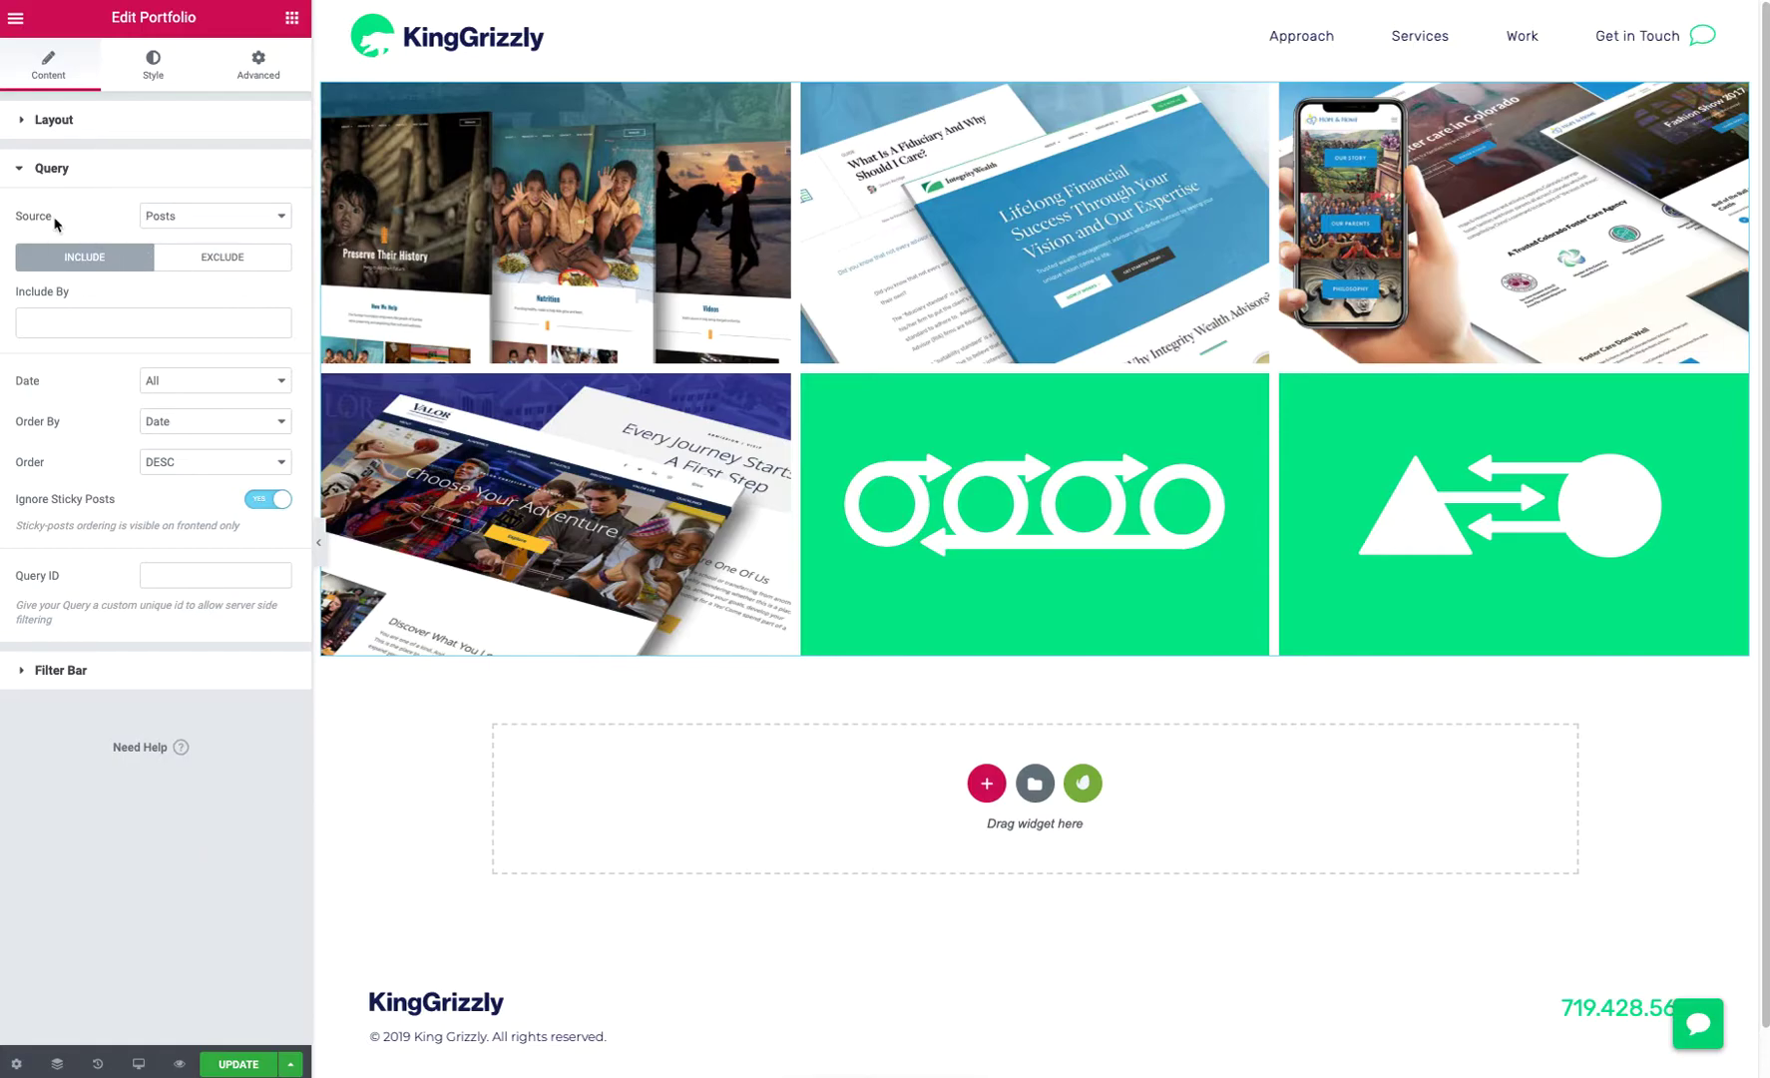
click(168, 218)
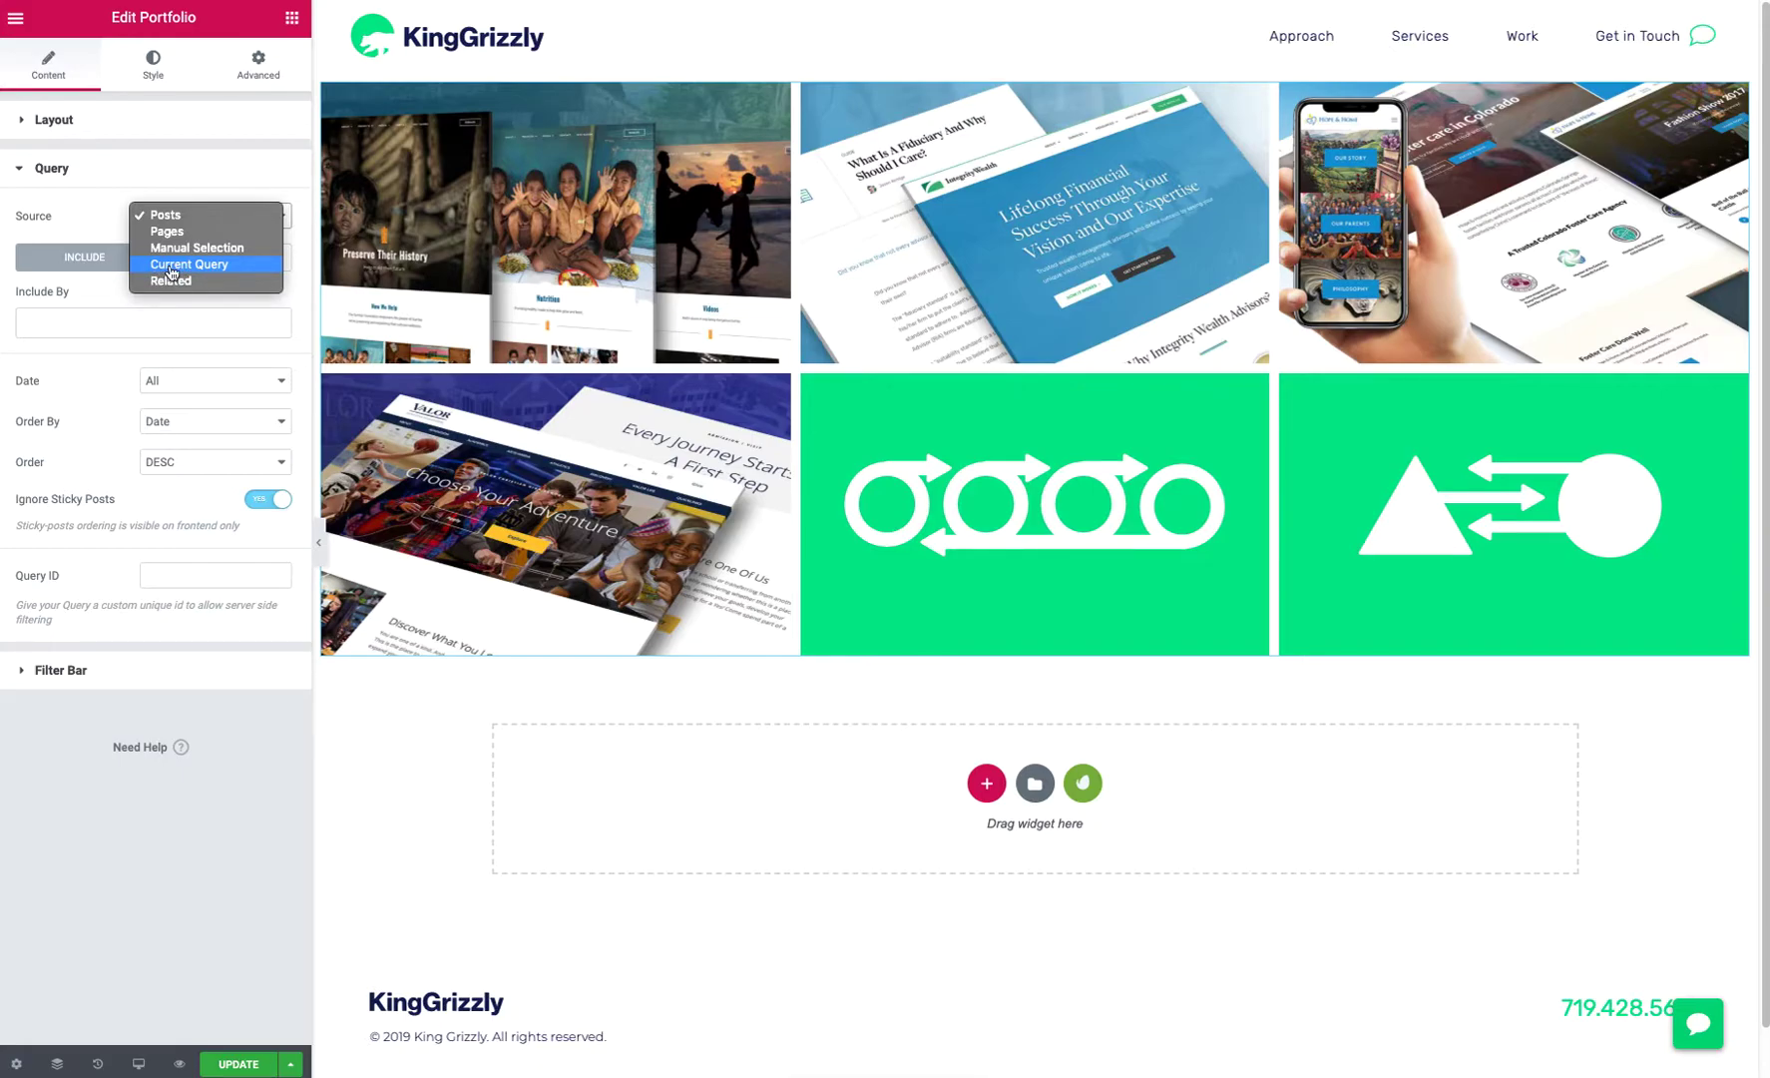
click(85, 218)
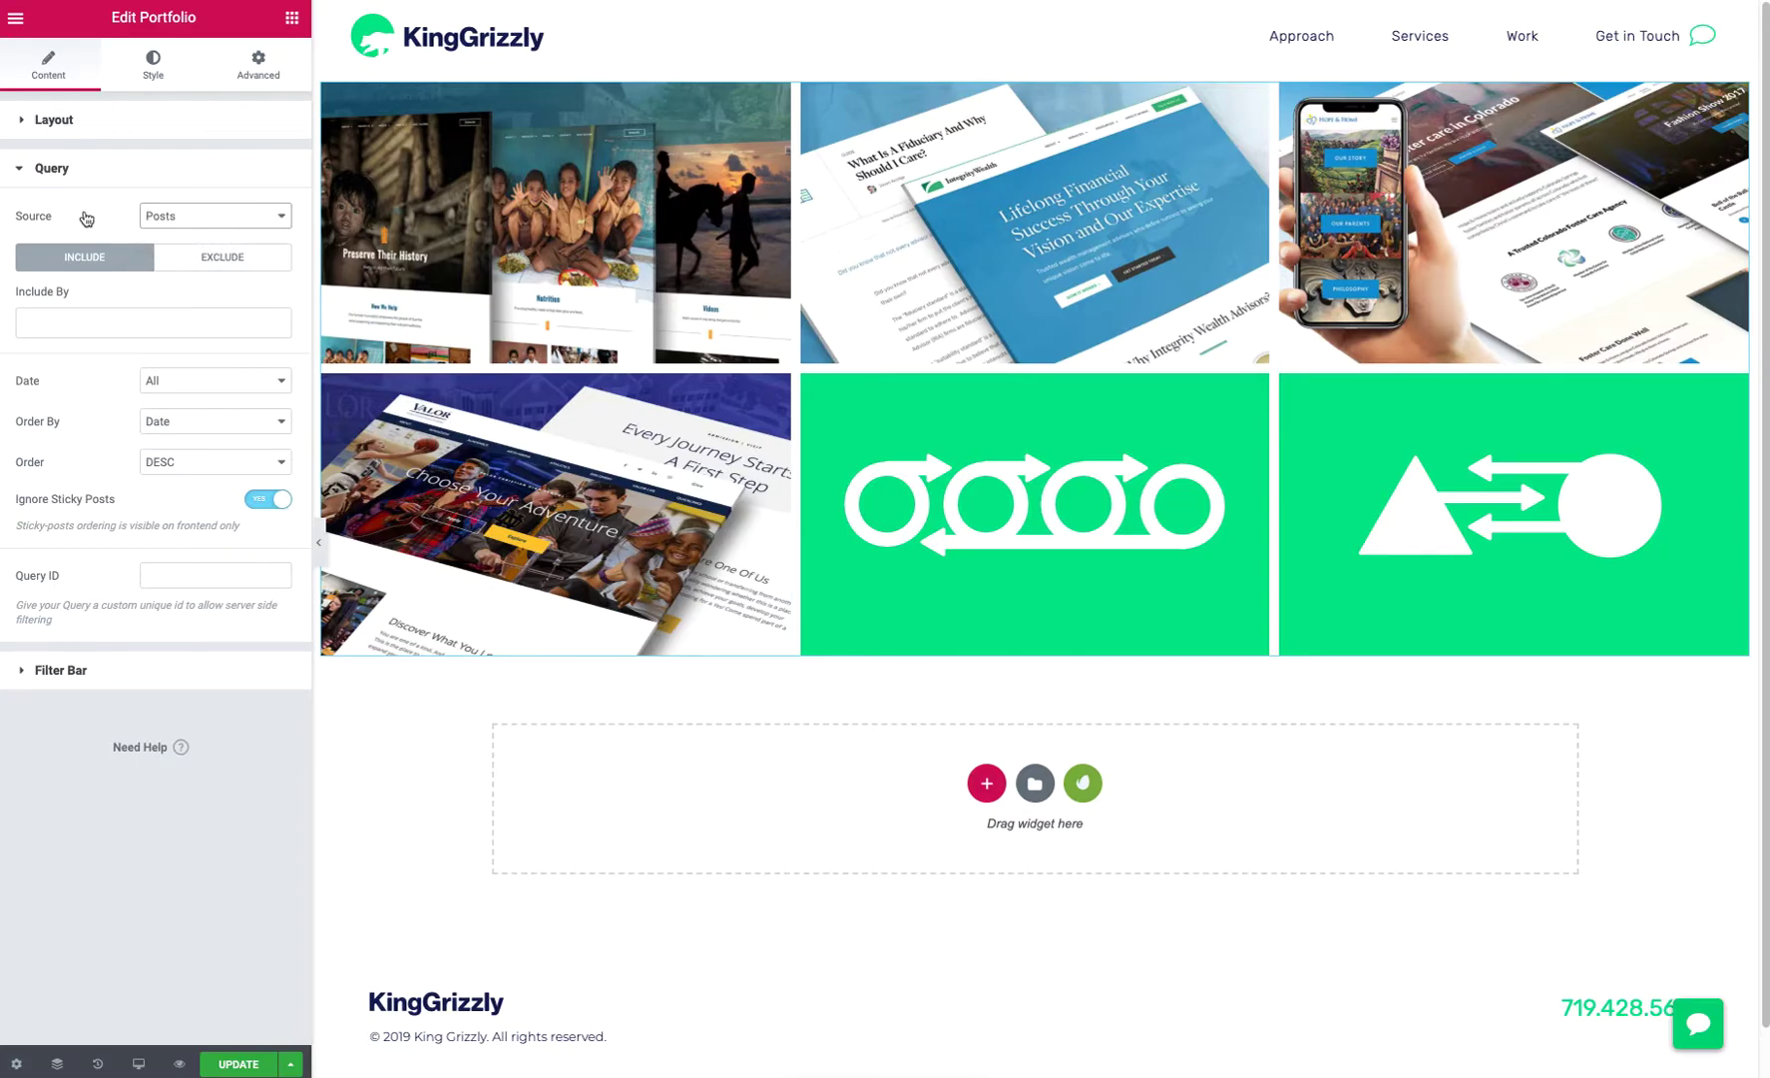